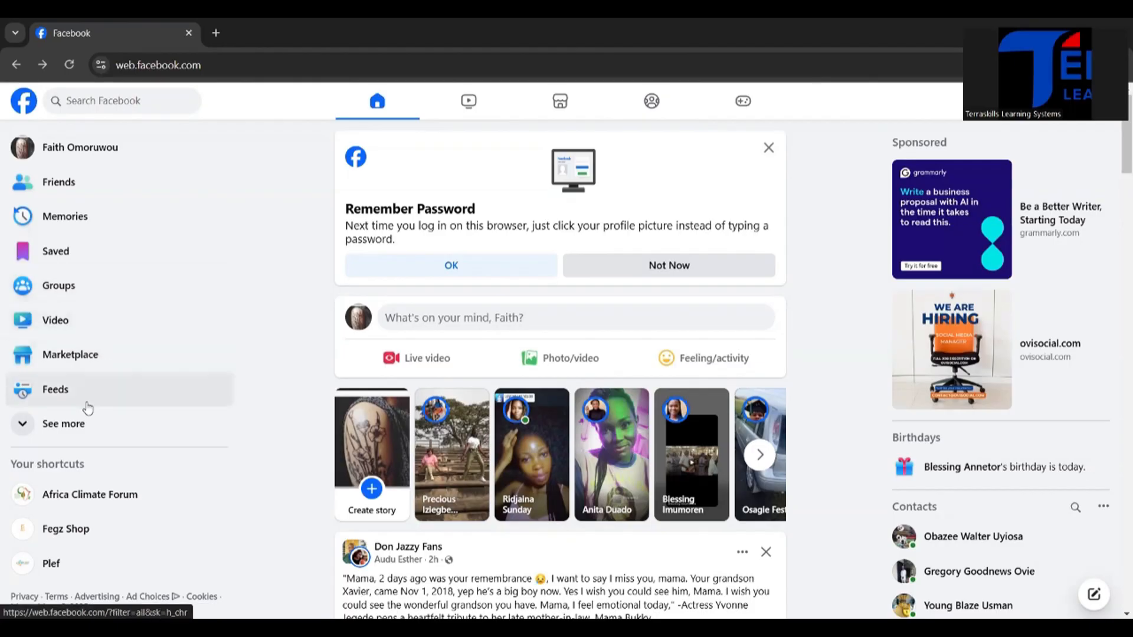
{"action": "scroll", "coordinate": [87, 407], "scroll_direction": "down", "scroll_amount": 1}
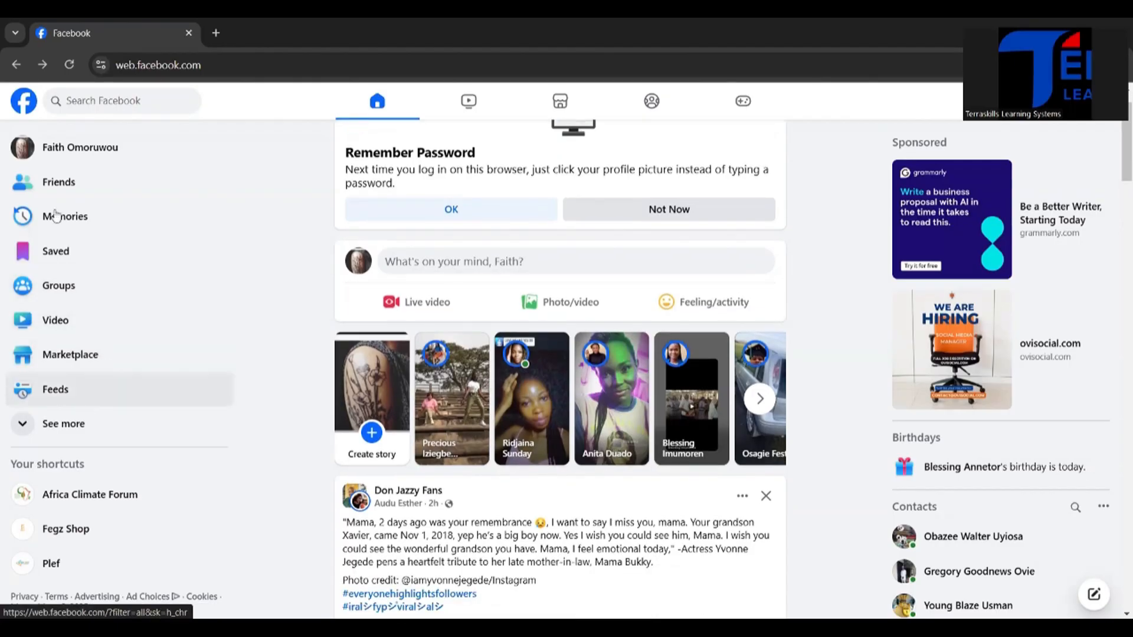
{"action": "scroll", "coordinate": [55, 216], "scroll_direction": "up", "scroll_amount": 1}
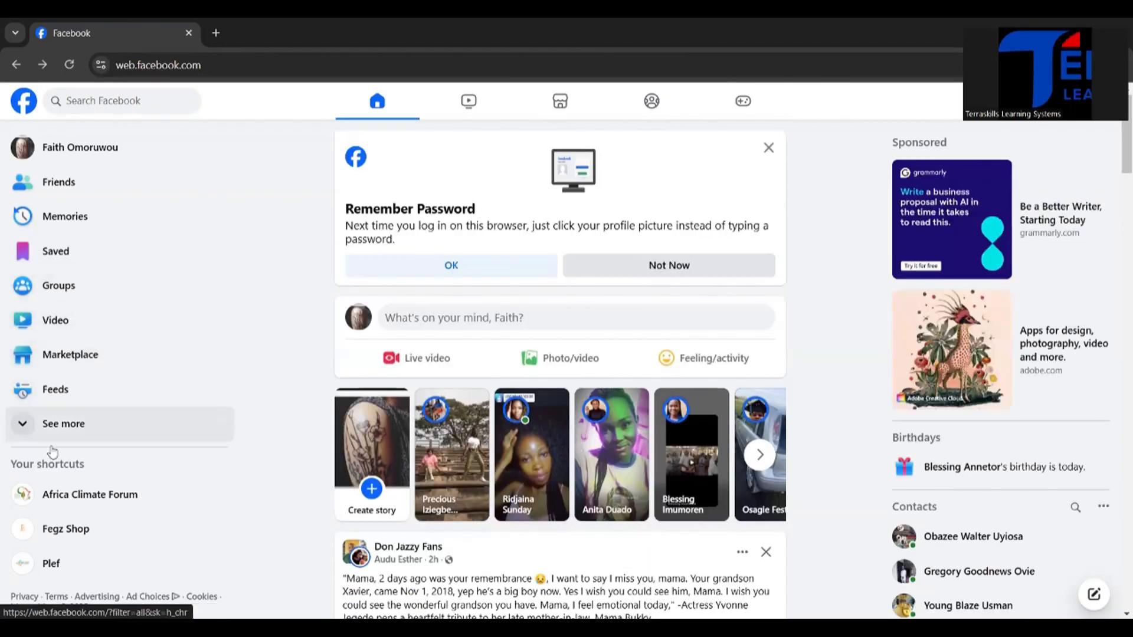
{"action": "scroll", "coordinate": [52, 452], "scroll_direction": "down", "scroll_amount": 4}
{"action": "scroll", "coordinate": [98, 397], "scroll_direction": "up", "scroll_amount": 5}
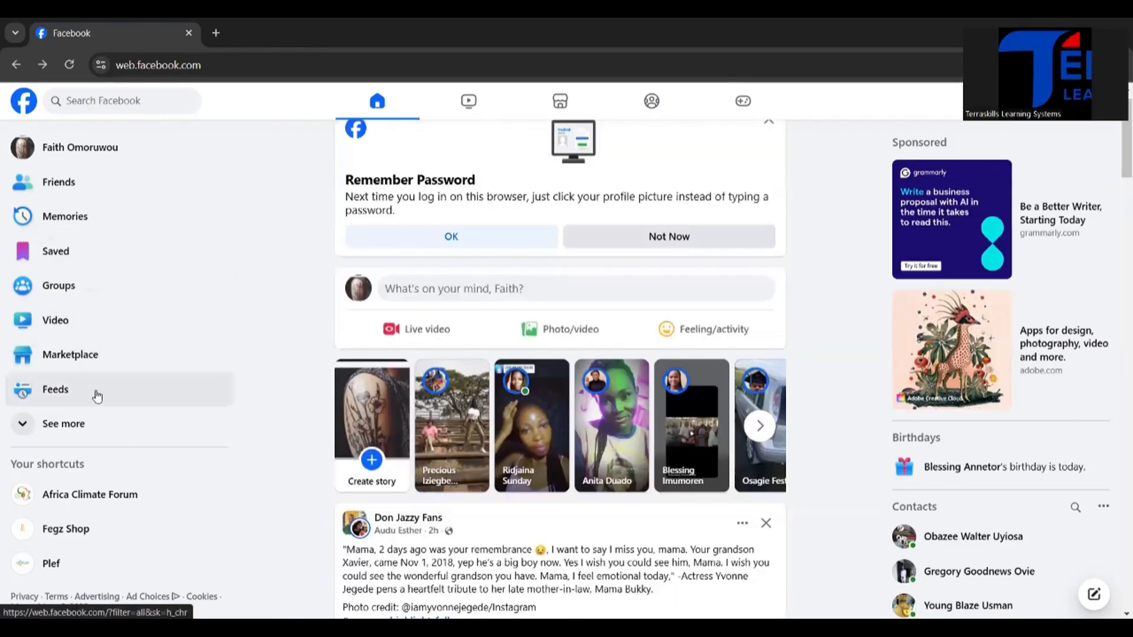
Step: Expand the full list of shortcuts and open the Pages section with the pages you manage
{"action": "left_click", "coordinate": [22, 425]}
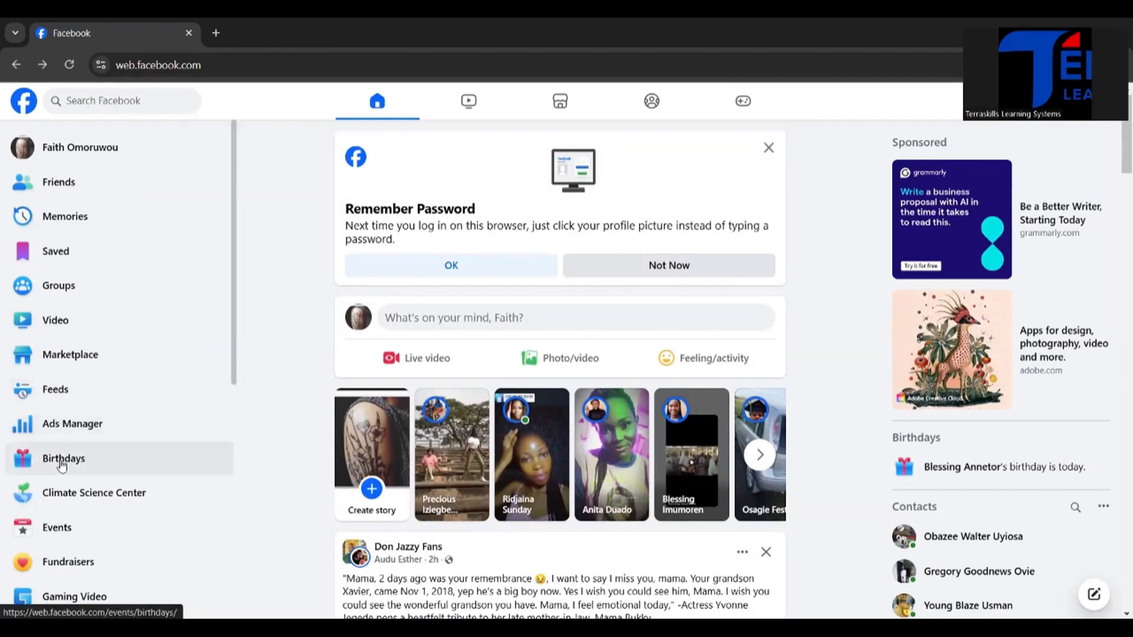
{"action": "scroll", "coordinate": [62, 466], "scroll_direction": "down", "scroll_amount": 1}
{"action": "scroll", "coordinate": [62, 466], "scroll_direction": "down", "scroll_amount": 6}
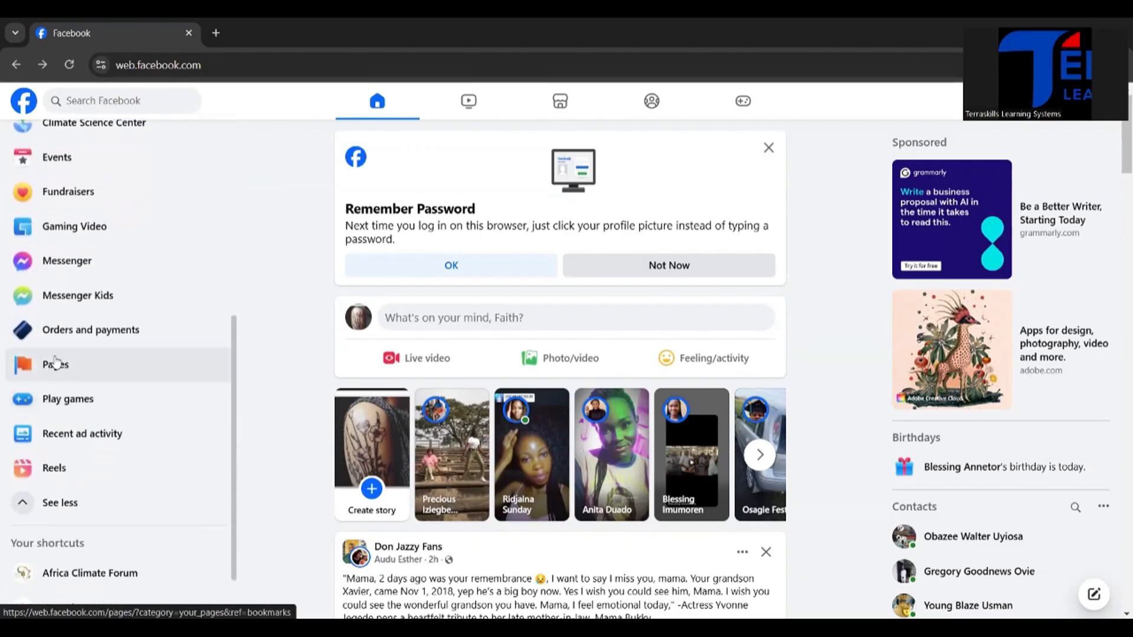
{"action": "left_click", "coordinate": [84, 376]}
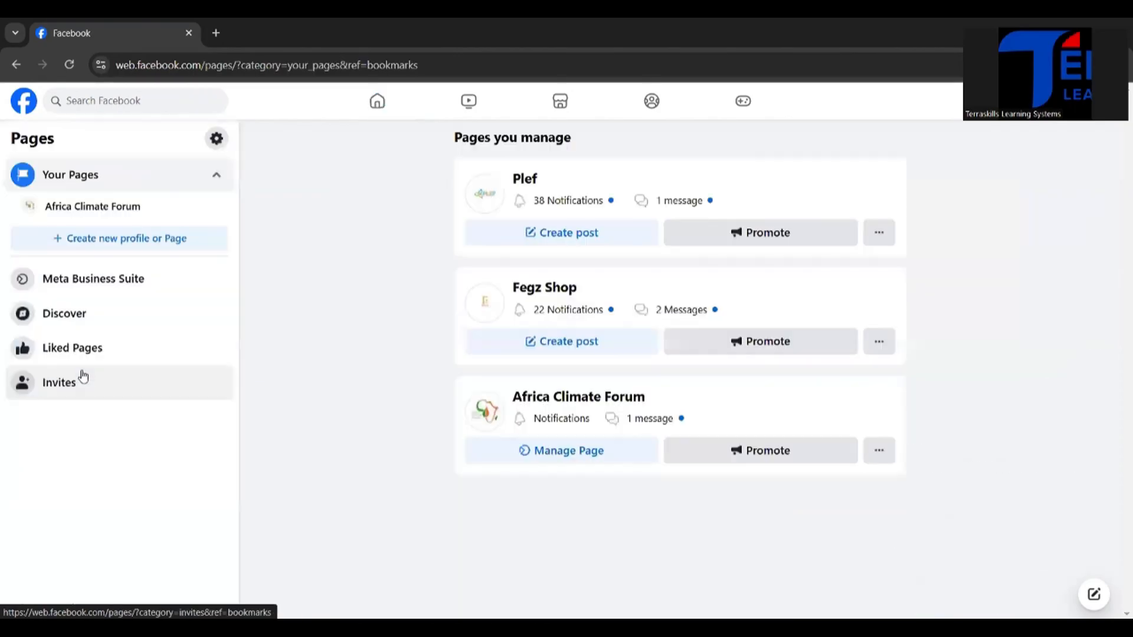
Step: Start creating a new Public Page and proceed through the introduction to the page details form
{"action": "left_click", "coordinate": [131, 247]}
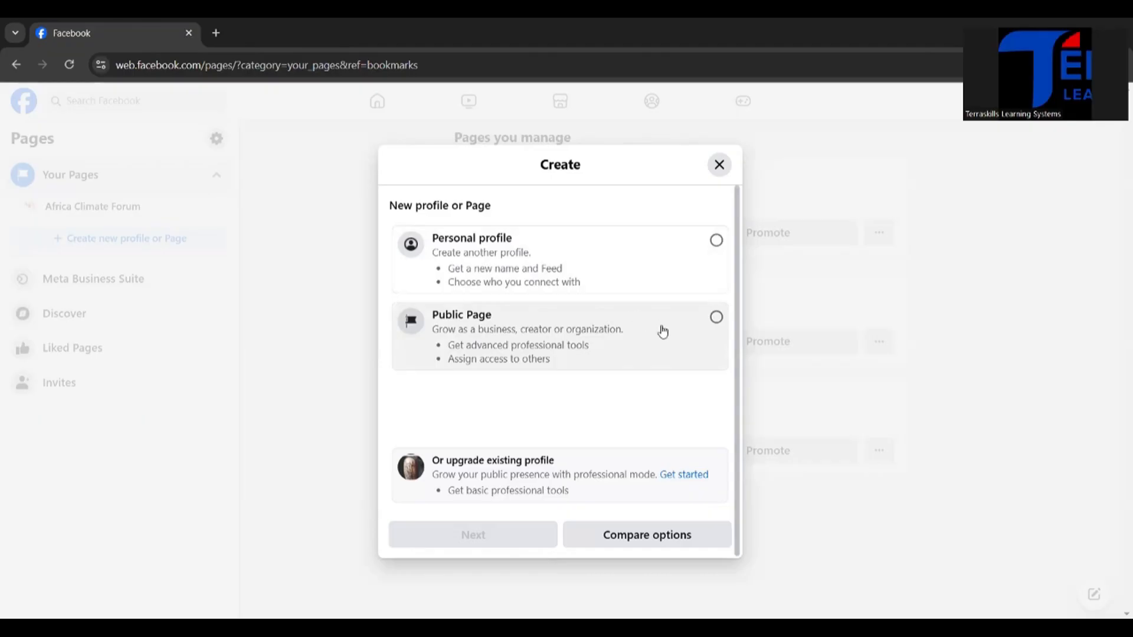
{"action": "left_click", "coordinate": [717, 319]}
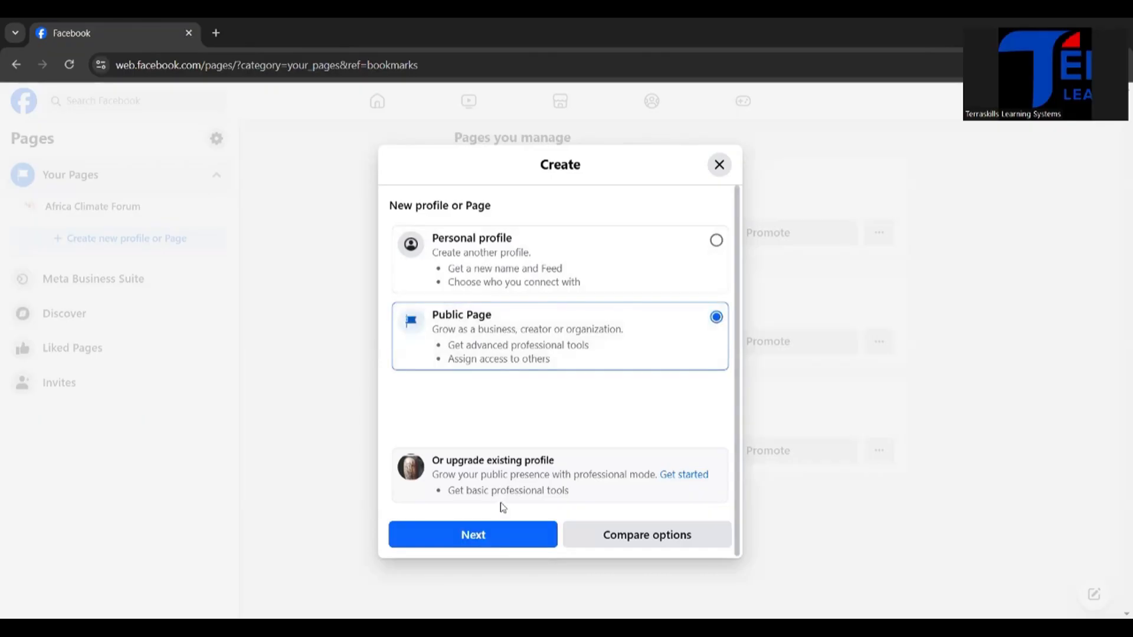
{"action": "left_click", "coordinate": [483, 536]}
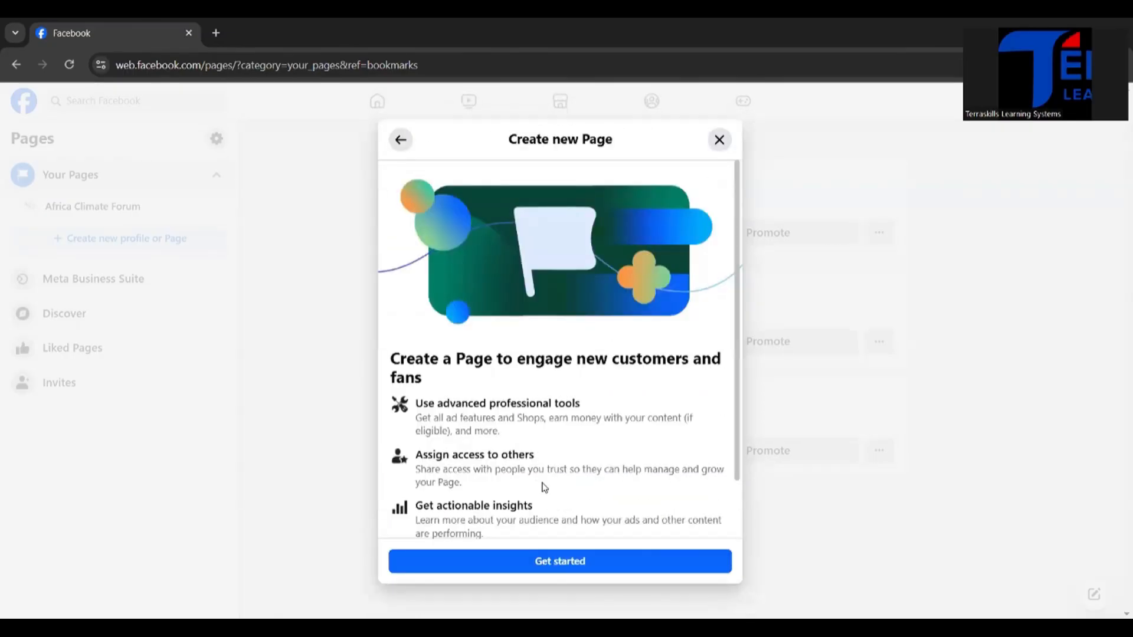
{"action": "scroll", "coordinate": [543, 487], "scroll_direction": "down", "scroll_amount": 2}
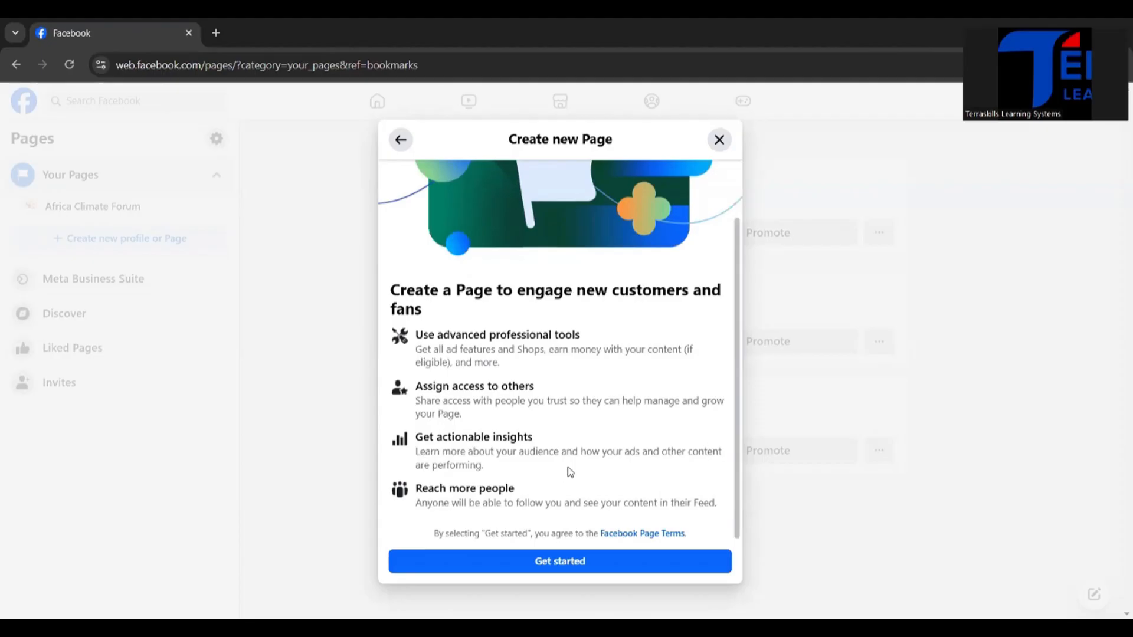
{"action": "scroll", "coordinate": [577, 313], "scroll_direction": "up", "scroll_amount": 1}
{"action": "scroll", "coordinate": [577, 314], "scroll_direction": "down", "scroll_amount": 1}
{"action": "left_click", "coordinate": [533, 562]}
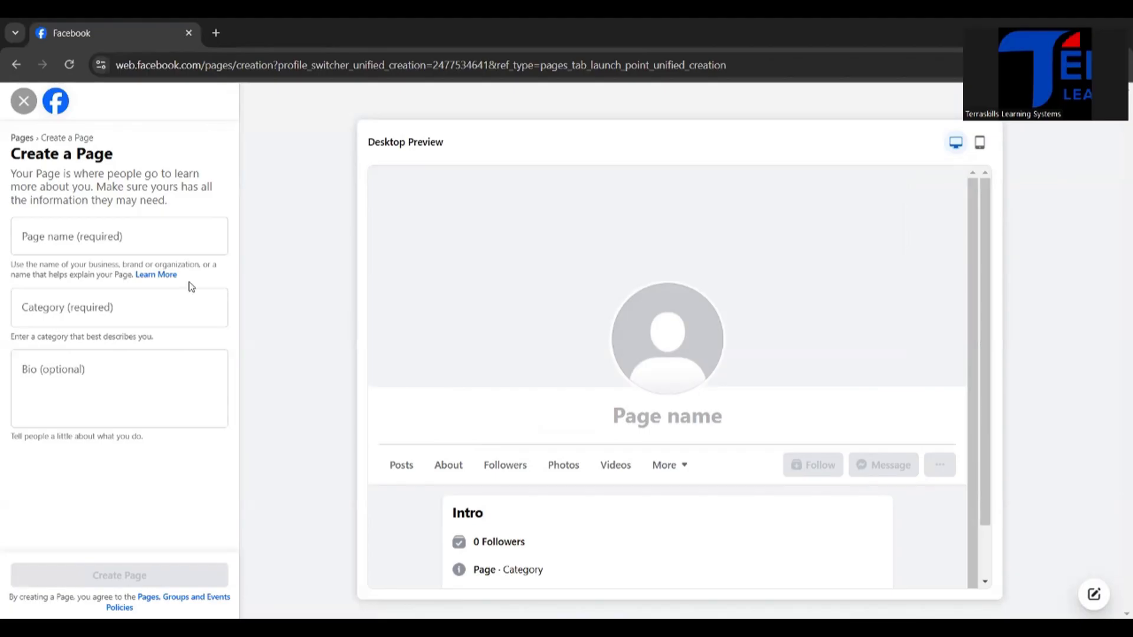
Step: Name the new page "Fego's Shop" and make the category entry active
{"action": "left_click", "coordinate": [115, 243]}
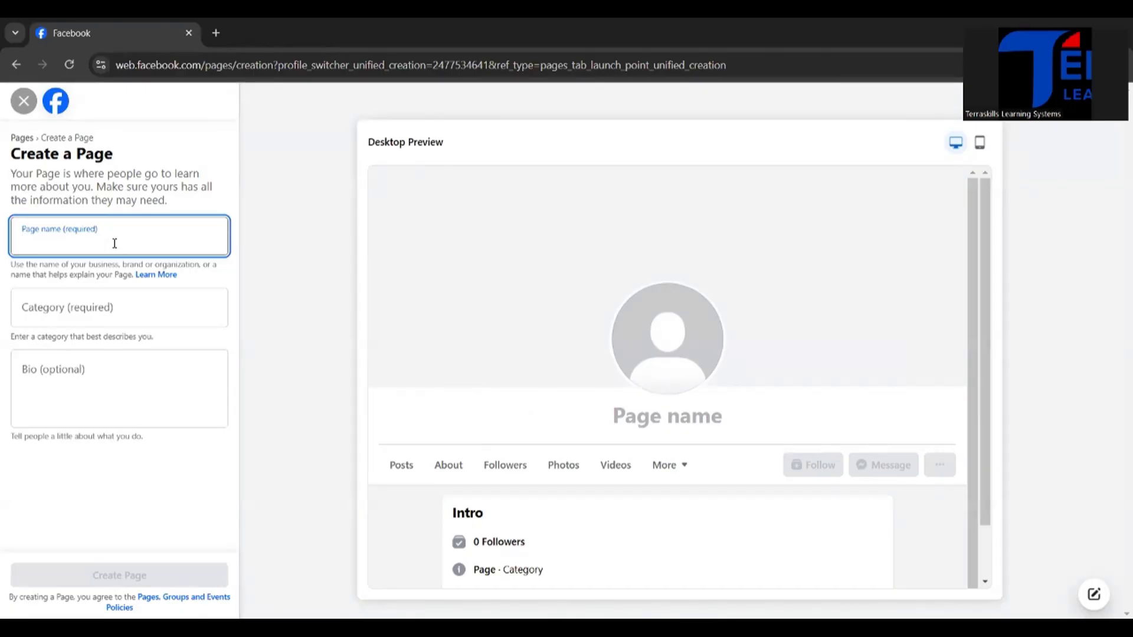
{"action": "type", "text": "Feg"}
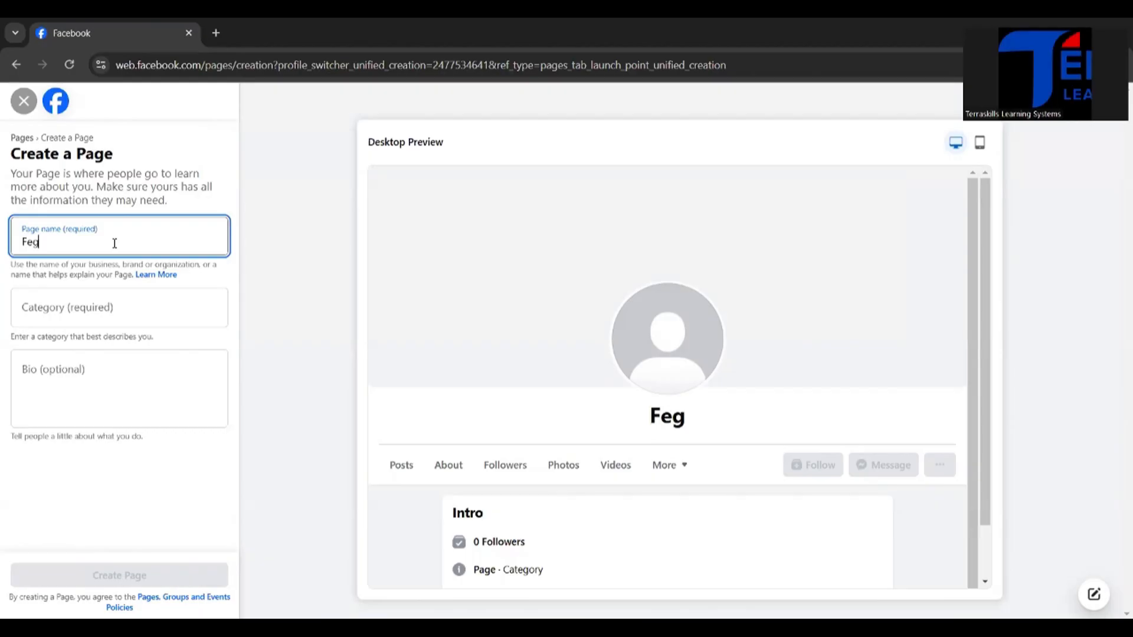
{"action": "type", "text": "o's"}
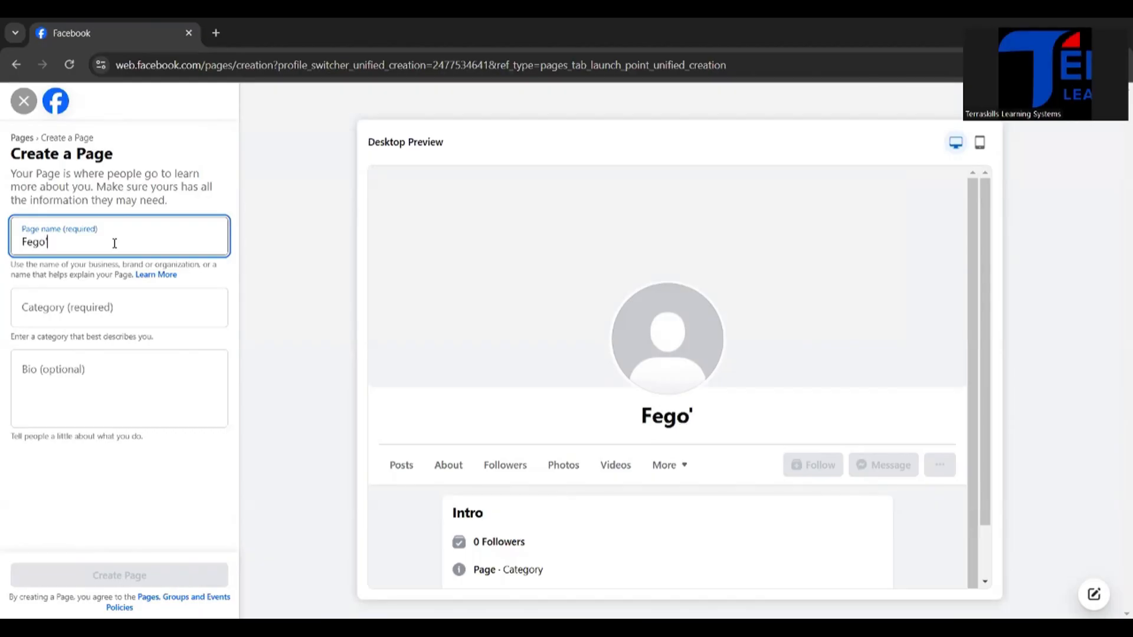
{"action": "type", "text": " Shop"}
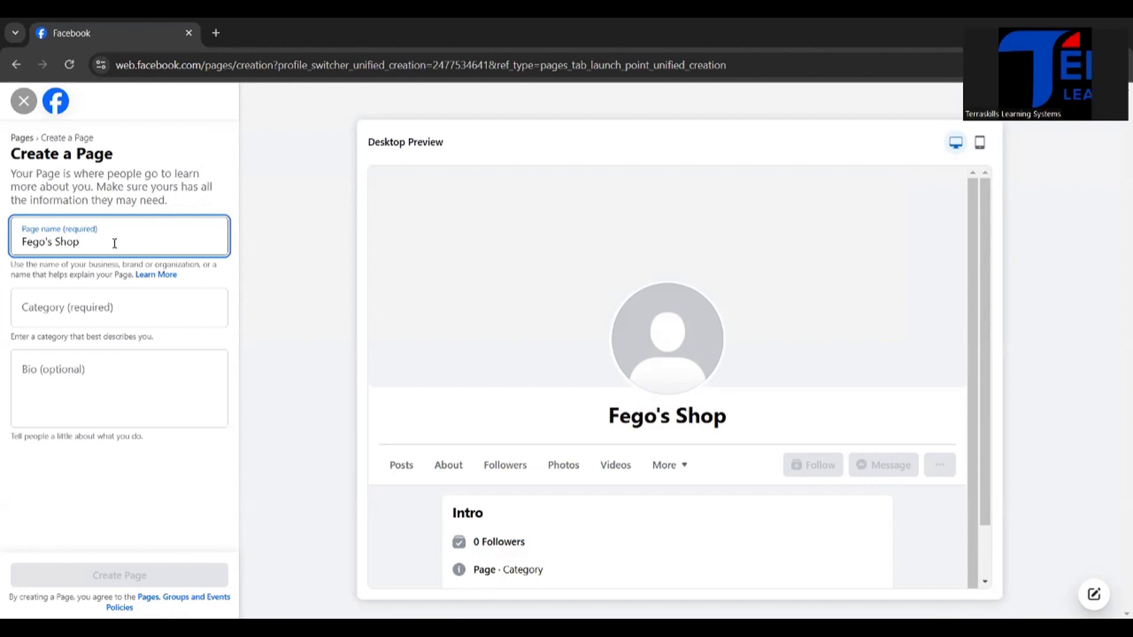
{"action": "left_click", "coordinate": [105, 306]}
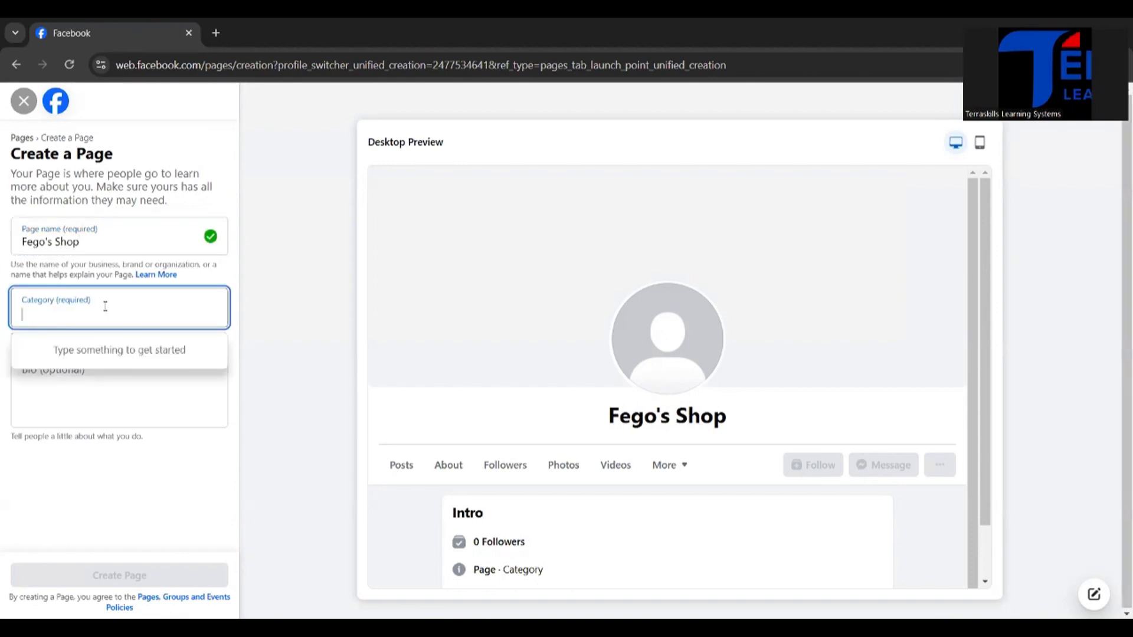
{"action": "type", "text": "shopp"}
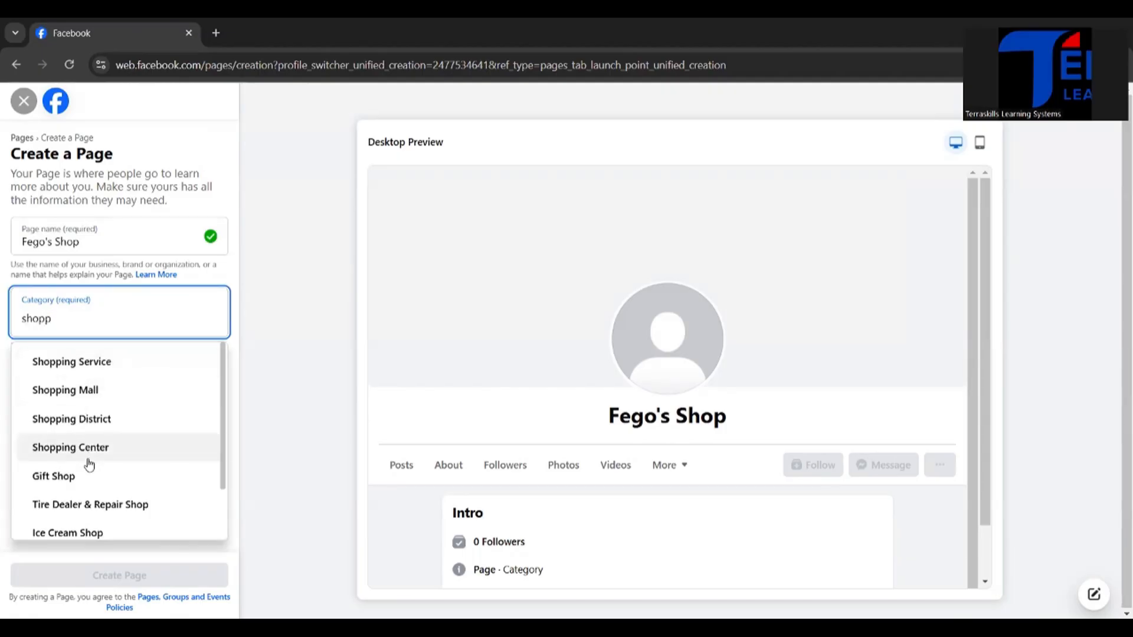
{"action": "scroll", "coordinate": [94, 473], "scroll_direction": "down", "scroll_amount": 1}
{"action": "scroll", "coordinate": [94, 472], "scroll_direction": "up", "scroll_amount": 1}
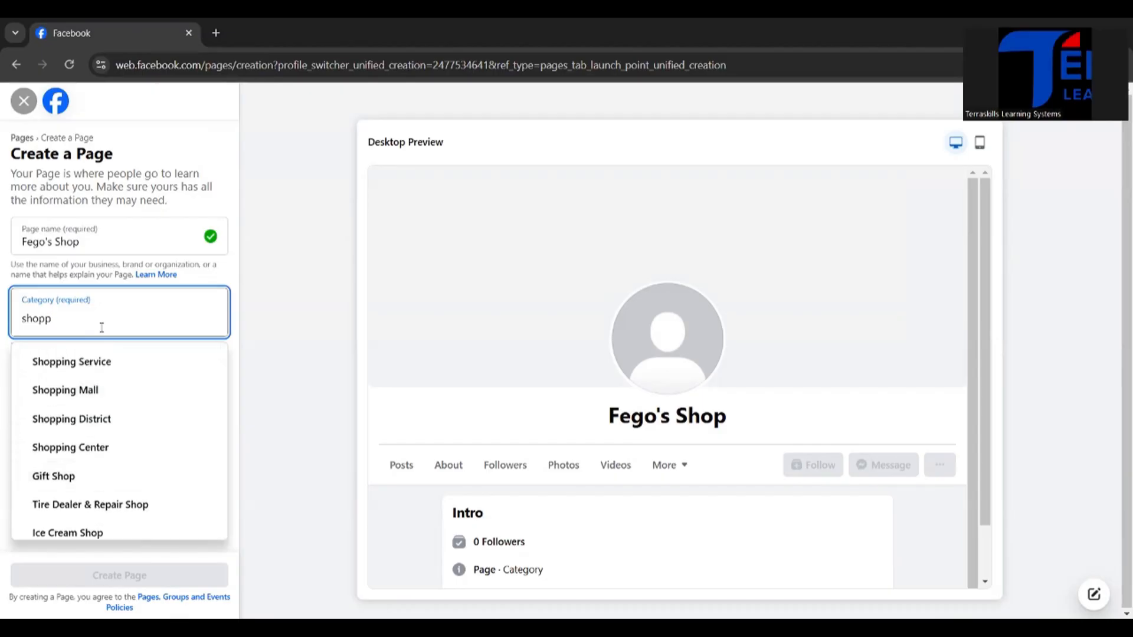
{"action": "key", "text": "BackSpace"}
{"action": "key", "text": "BackSpace"}
{"action": "key", "text": "BackSpace"}
{"action": "key", "text": "BackSpace"}
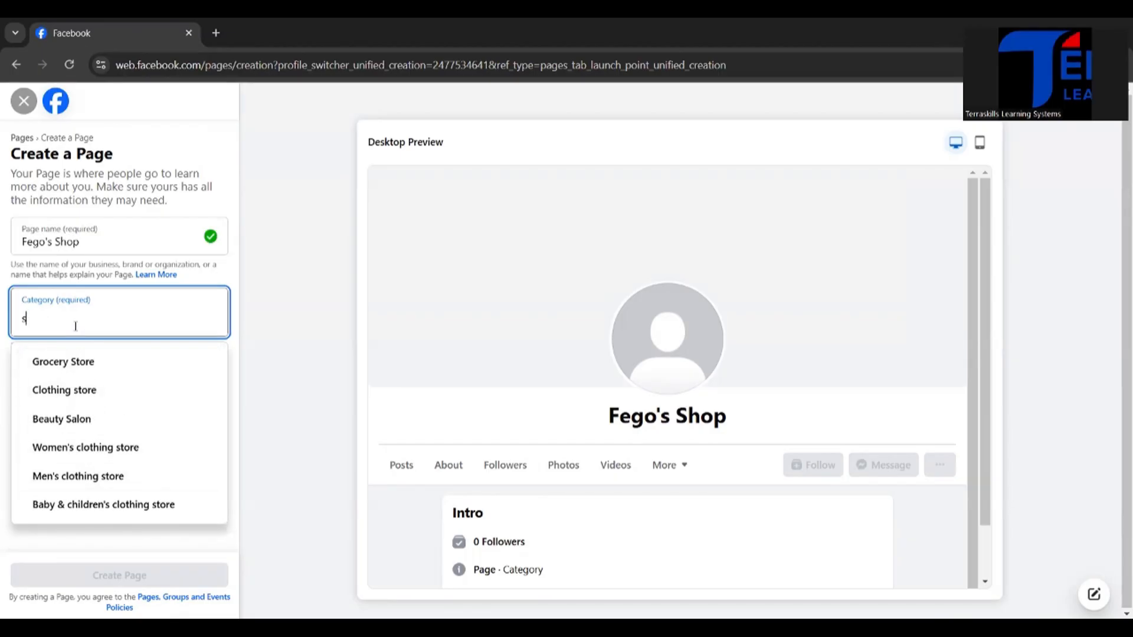
{"action": "key", "text": "BackSpace"}
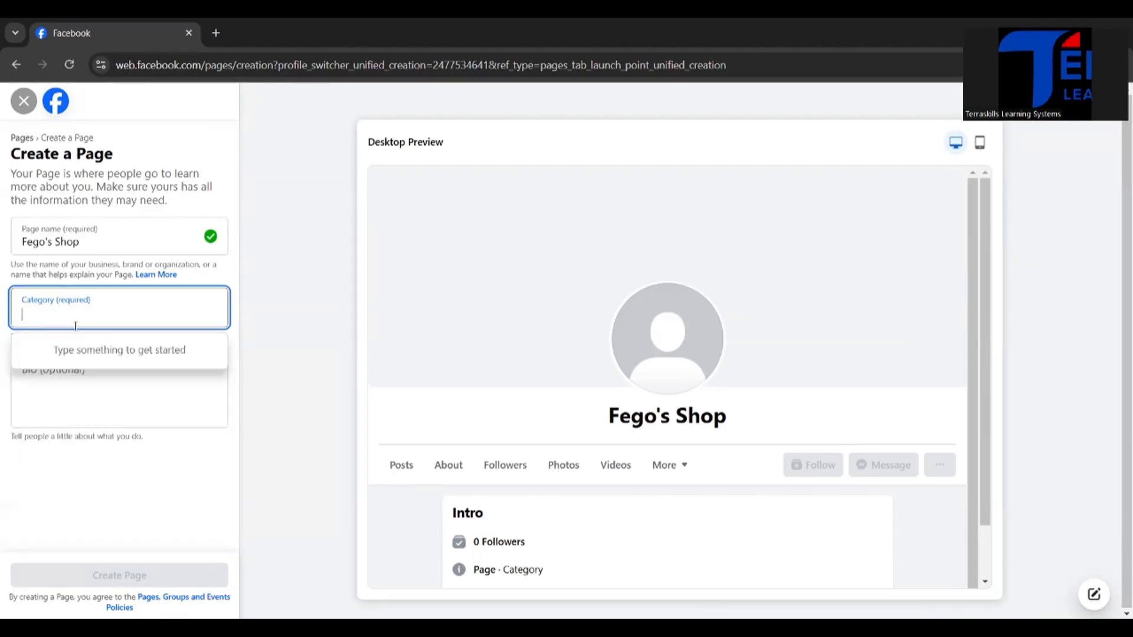
Step: Search the page categories for "shopp" and choose Shopping Service as the category
{"action": "type", "text": "shoo"}
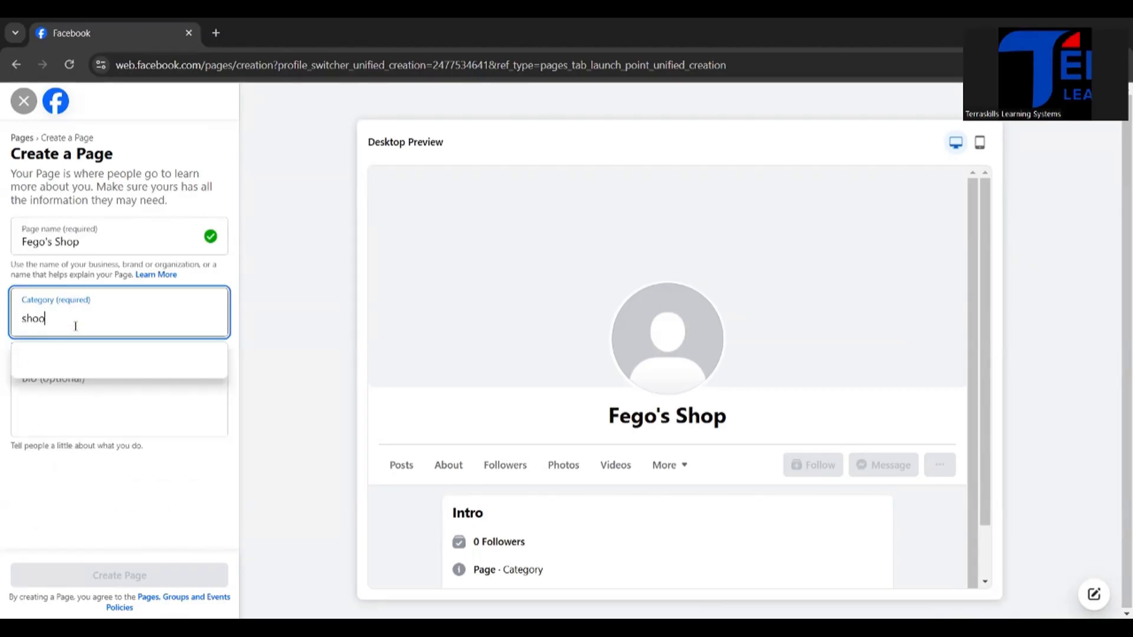
{"action": "key", "text": "BackSpace"}
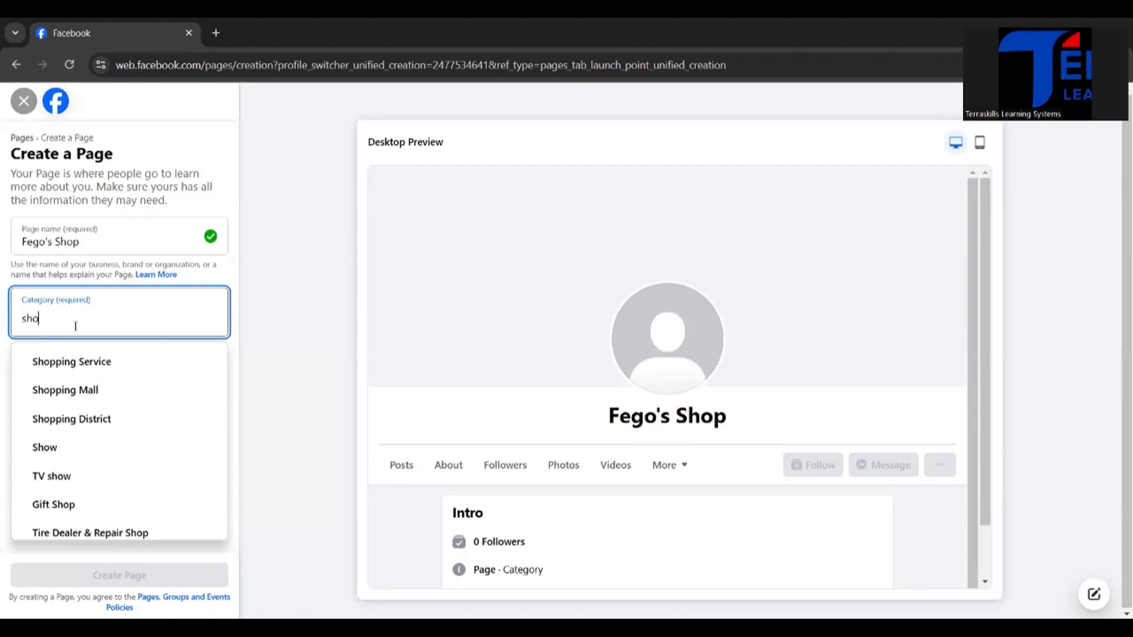
{"action": "type", "text": "pp"}
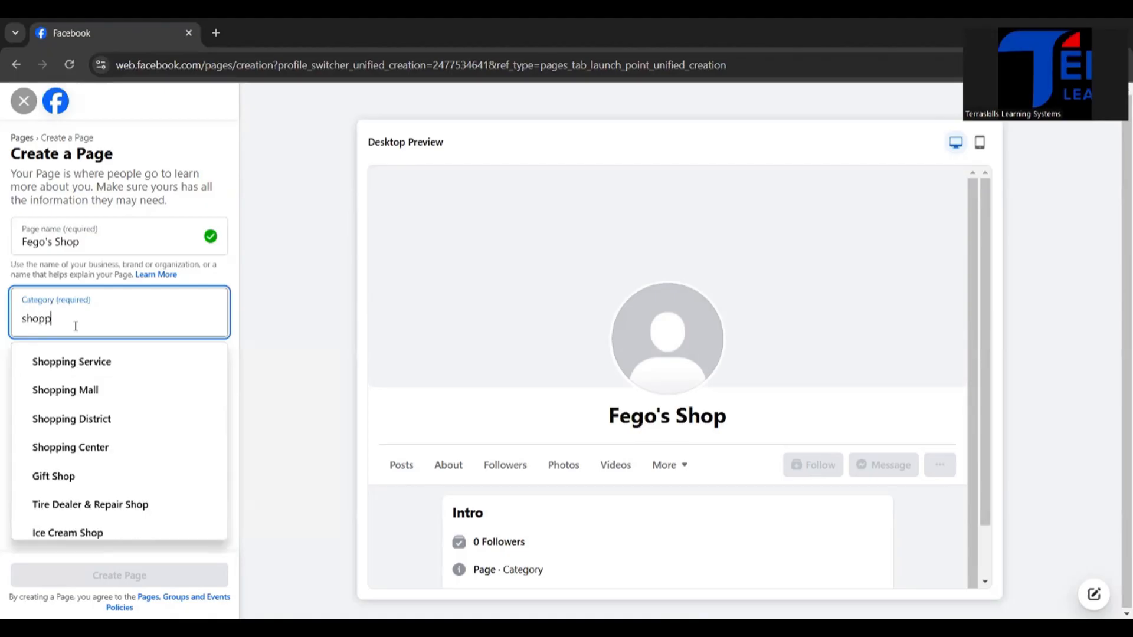
{"action": "left_click", "coordinate": [71, 363]}
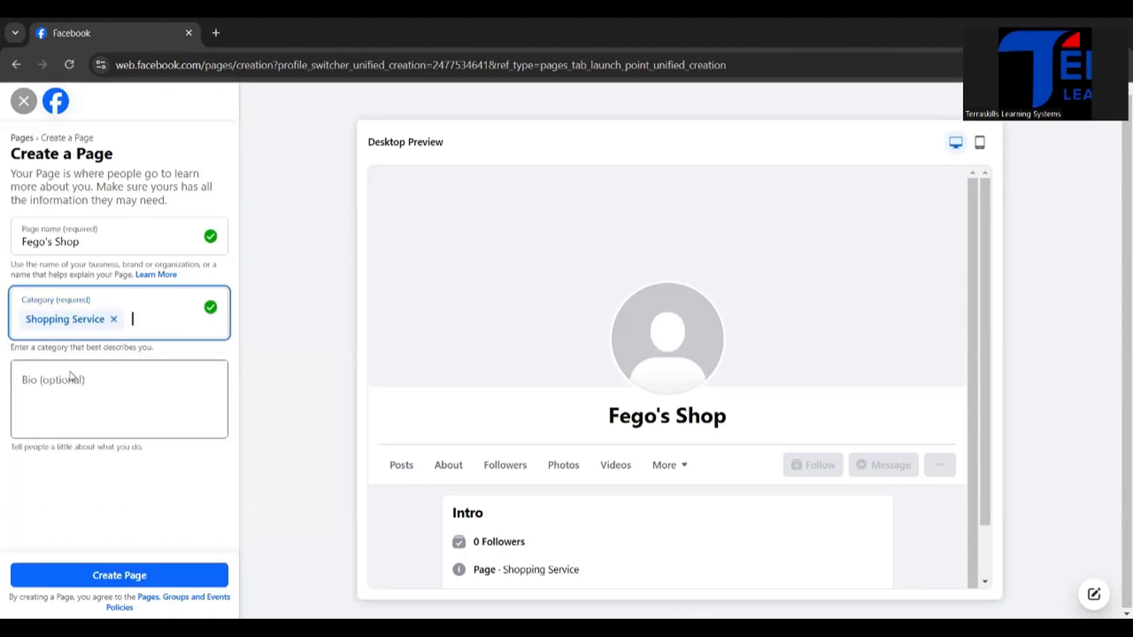
Step: Write the bio "We sell quality female wears." and create the page
{"action": "left_click", "coordinate": [99, 384]}
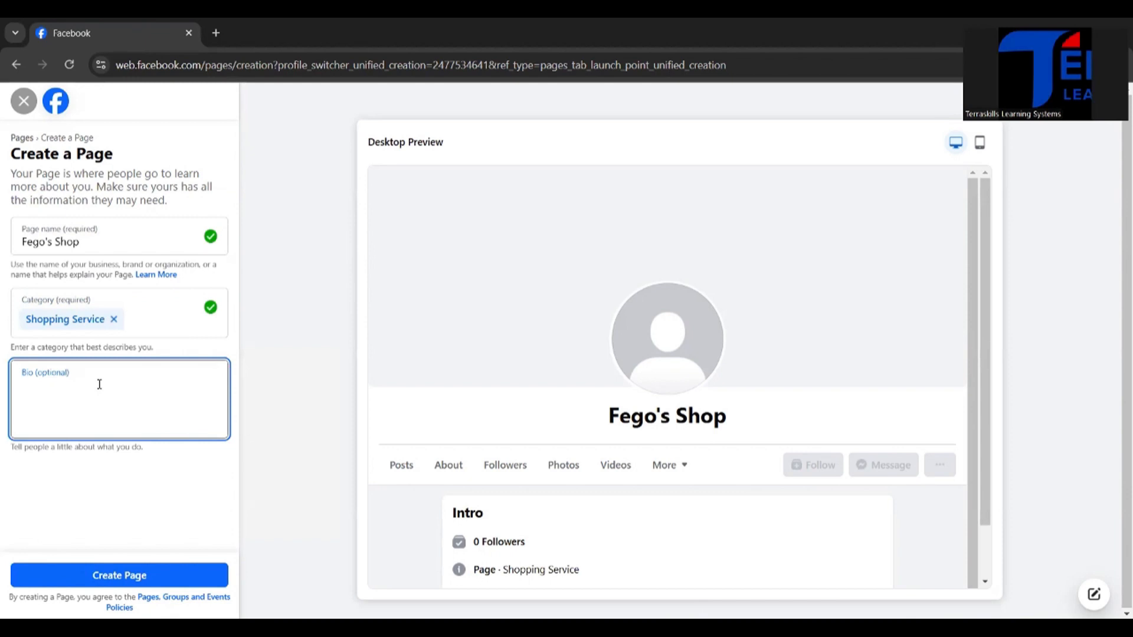
{"action": "type", "text": "We "}
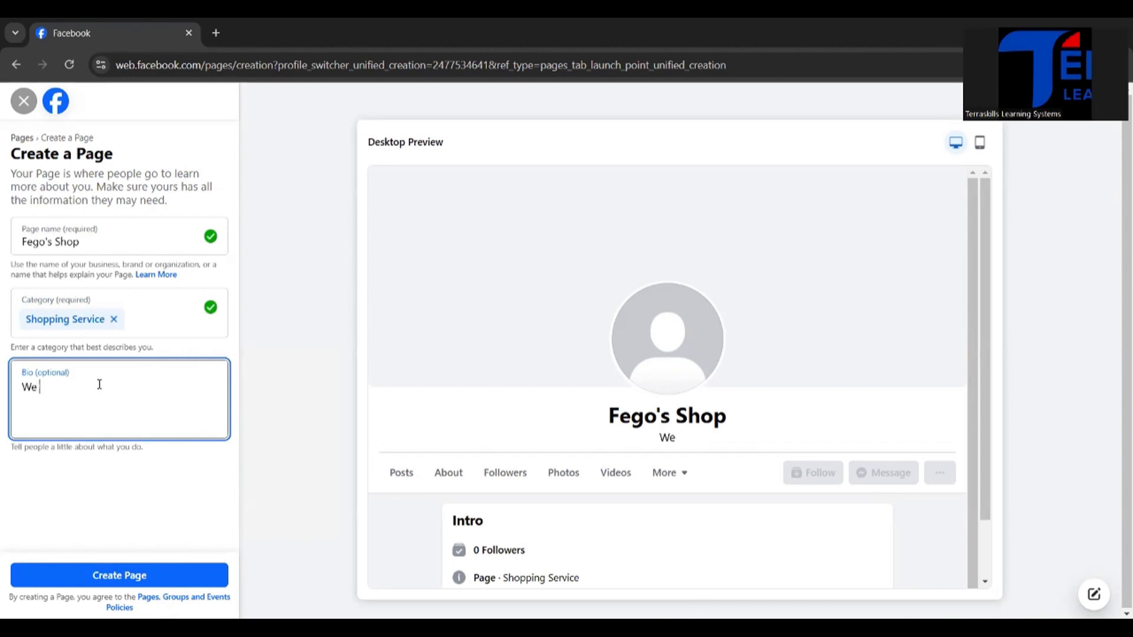
{"action": "type", "text": "sell qua"}
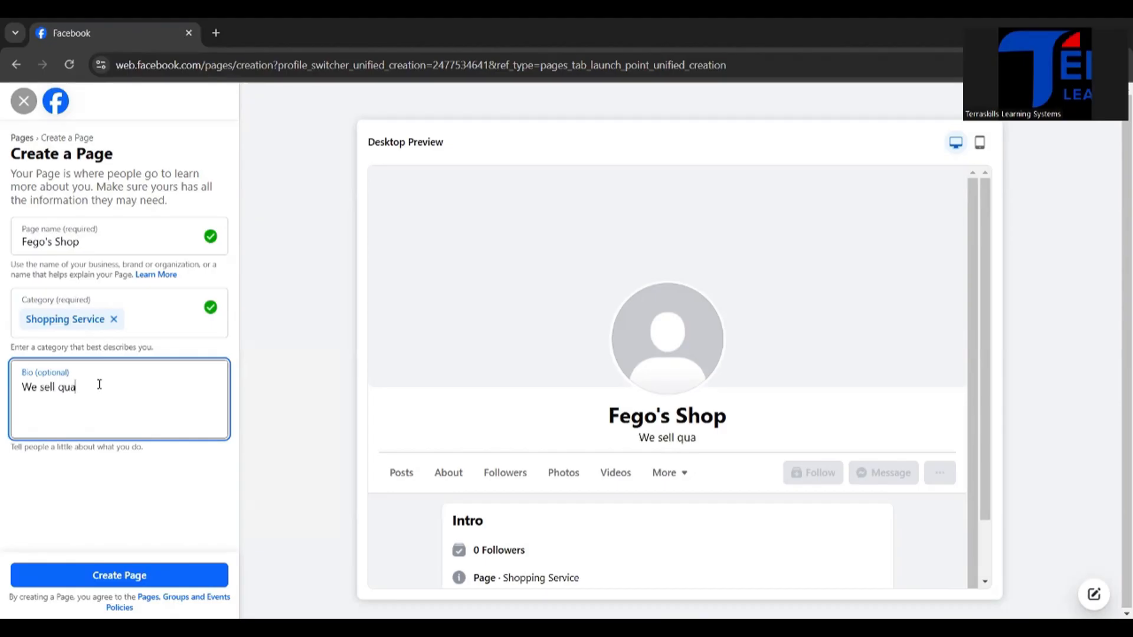
{"action": "type", "text": "lity f"}
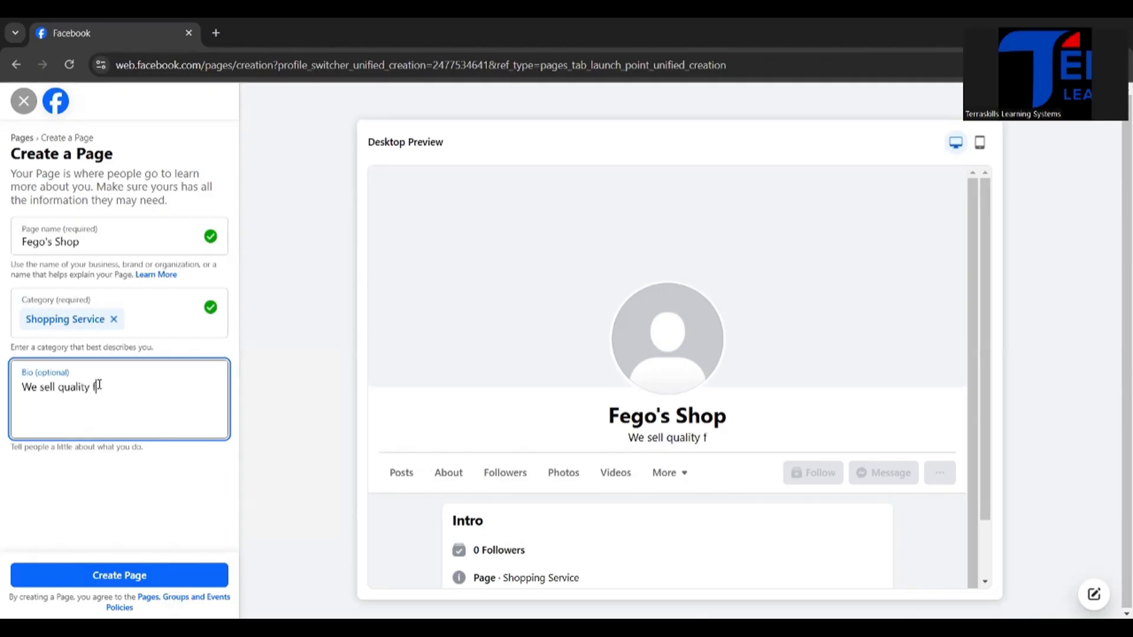
{"action": "type", "text": "e,male wears"}
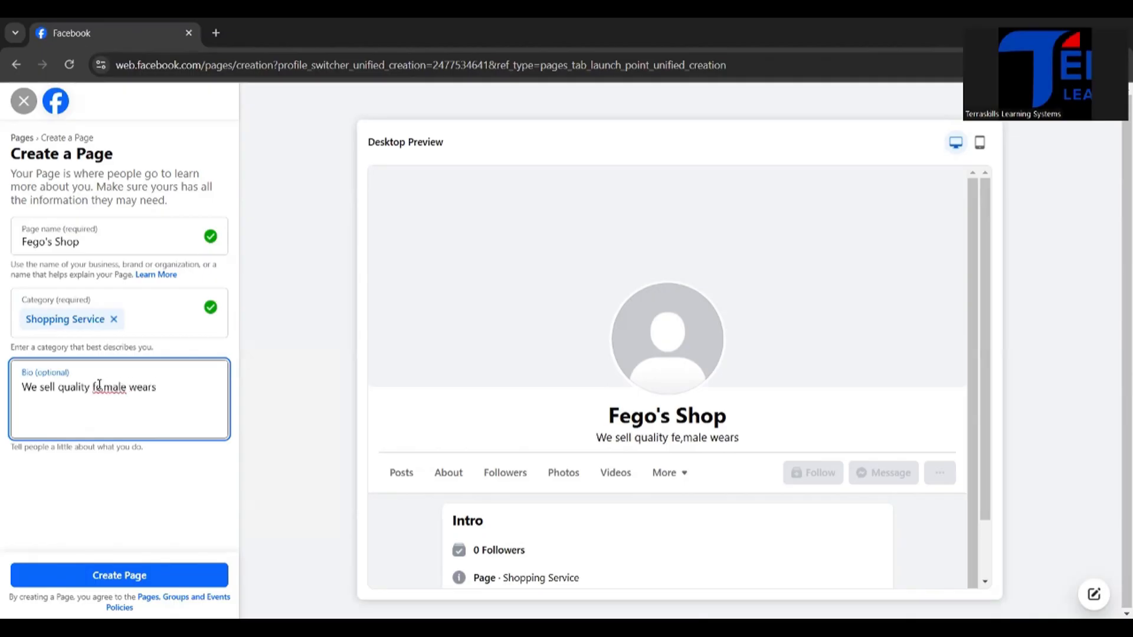
{"action": "left_click", "coordinate": [104, 387]}
{"action": "key", "text": "BackSpace"}
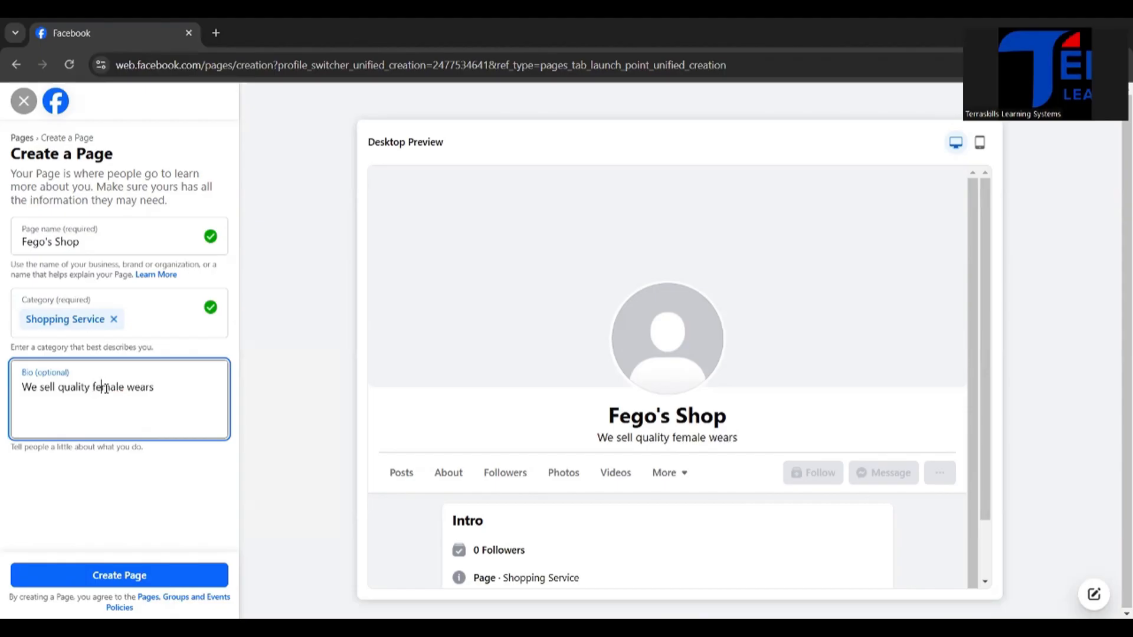
{"action": "left_click", "coordinate": [159, 389]}
{"action": "type", "text": "."}
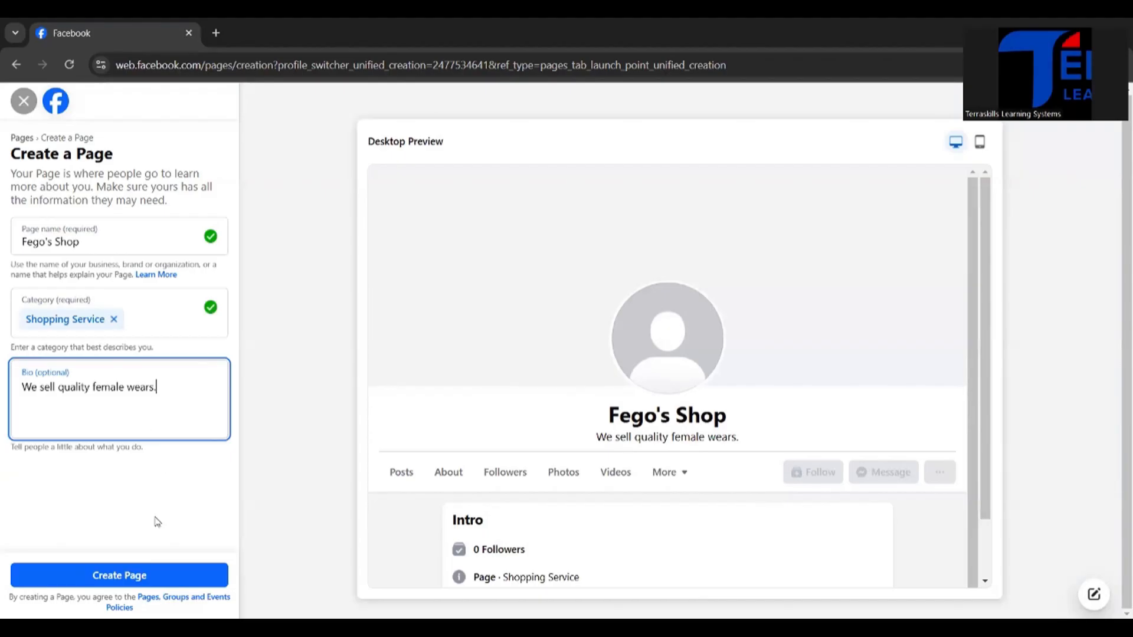
{"action": "left_click", "coordinate": [131, 577]}
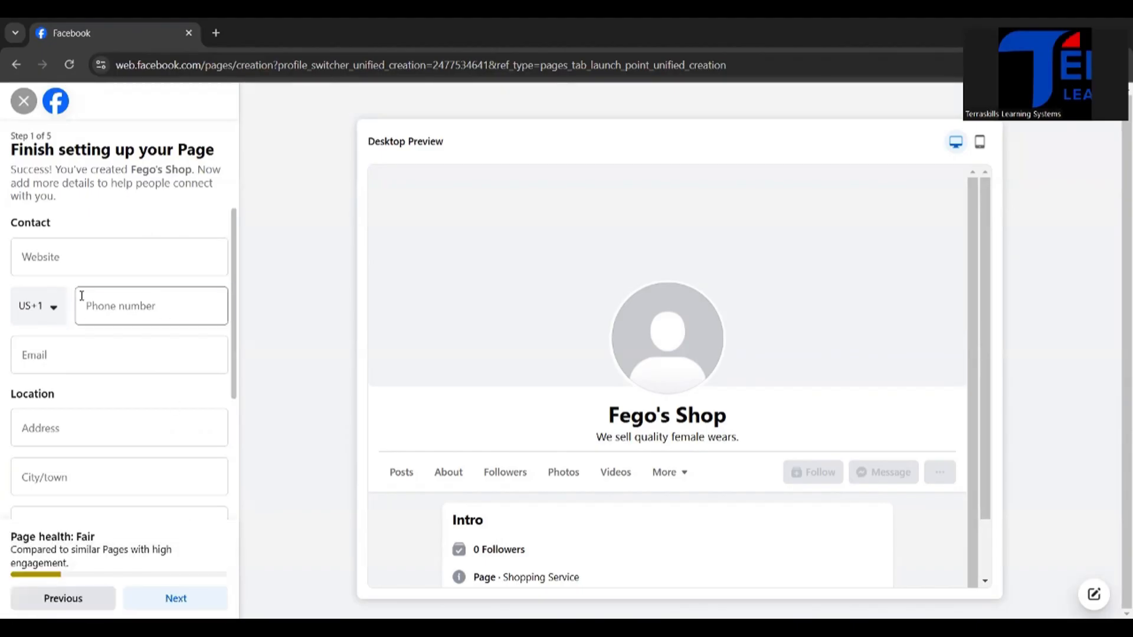
Step: Set the country code of the Page's contact phone to Nigeria (NG+234)
{"action": "scroll", "coordinate": [88, 329], "scroll_direction": "down", "scroll_amount": 3}
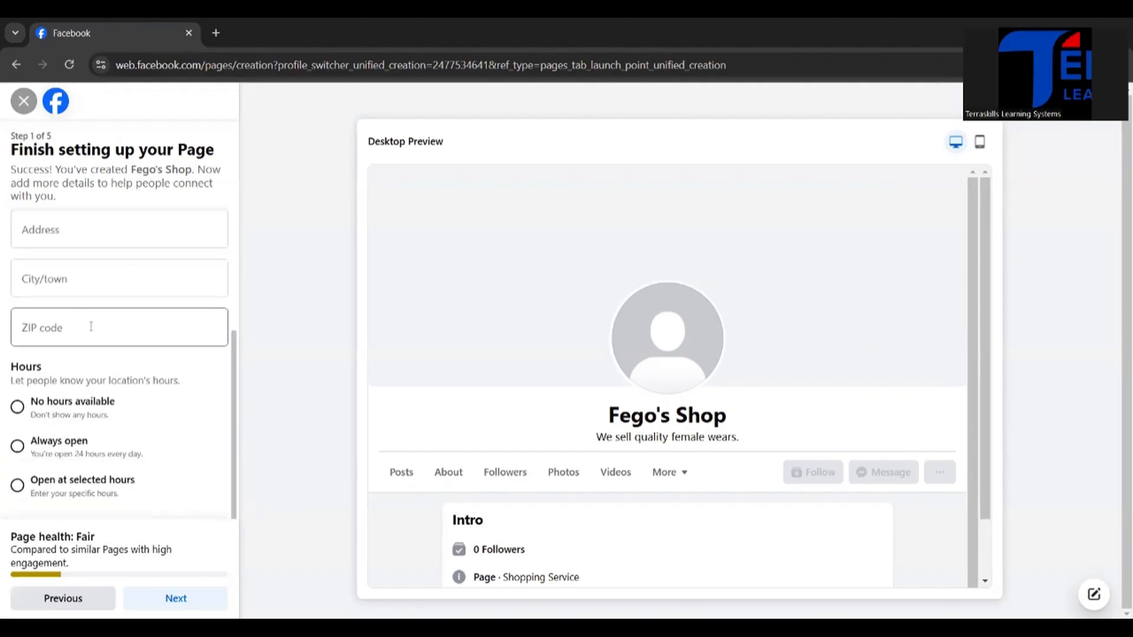
{"action": "scroll", "coordinate": [89, 328], "scroll_direction": "up", "scroll_amount": 3}
{"action": "left_click", "coordinate": [102, 260]}
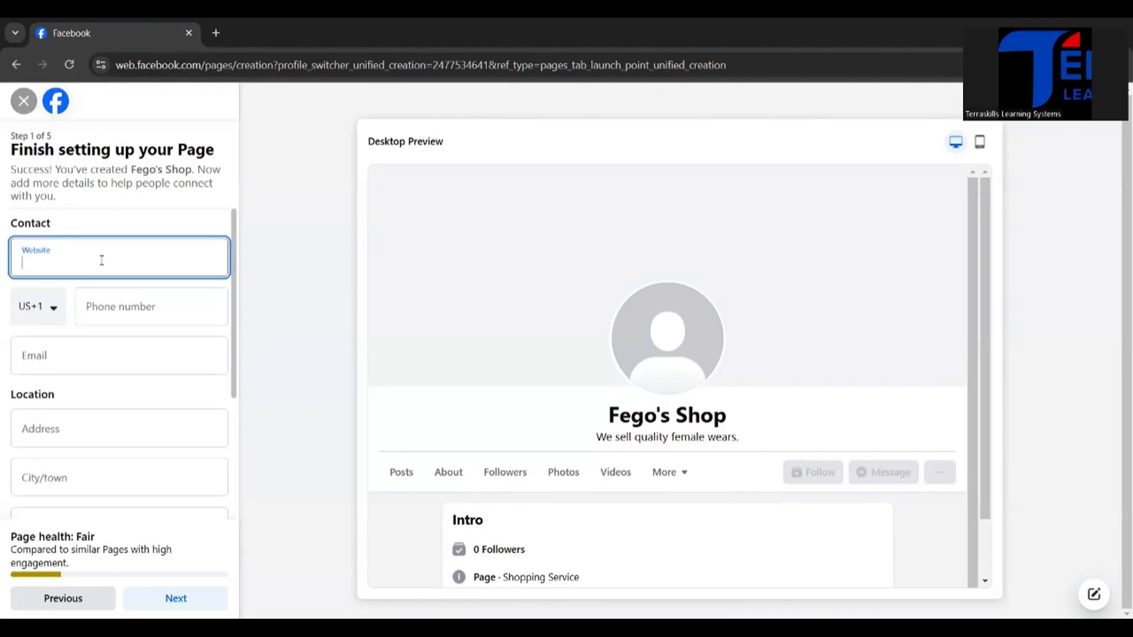
{"action": "left_click", "coordinate": [55, 313]}
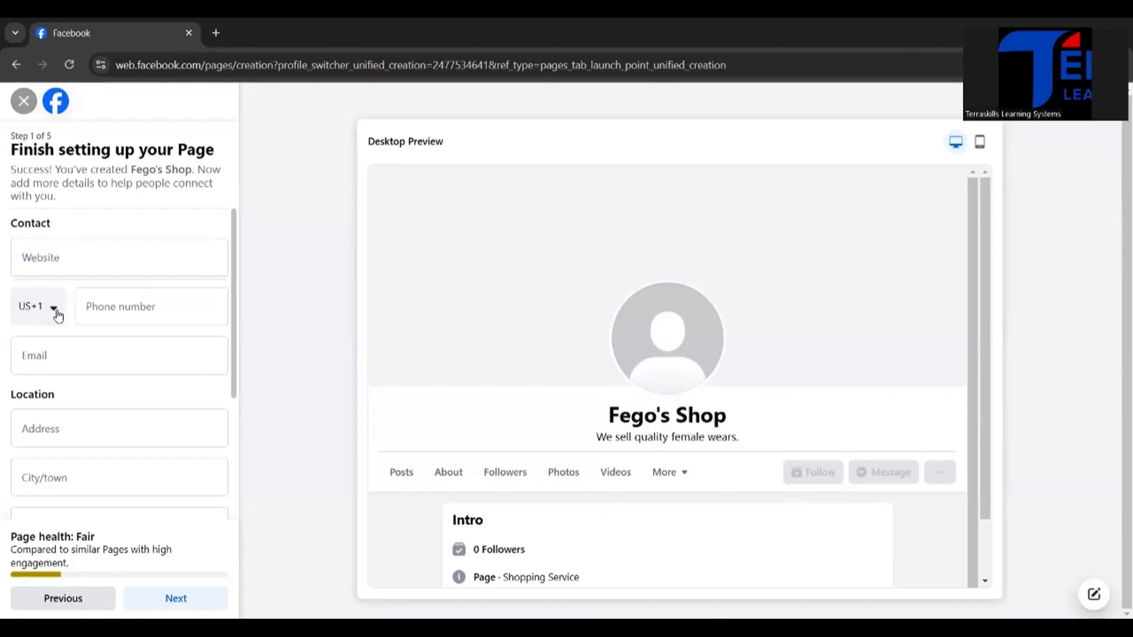
{"action": "scroll", "coordinate": [51, 405], "scroll_direction": "down", "scroll_amount": 20}
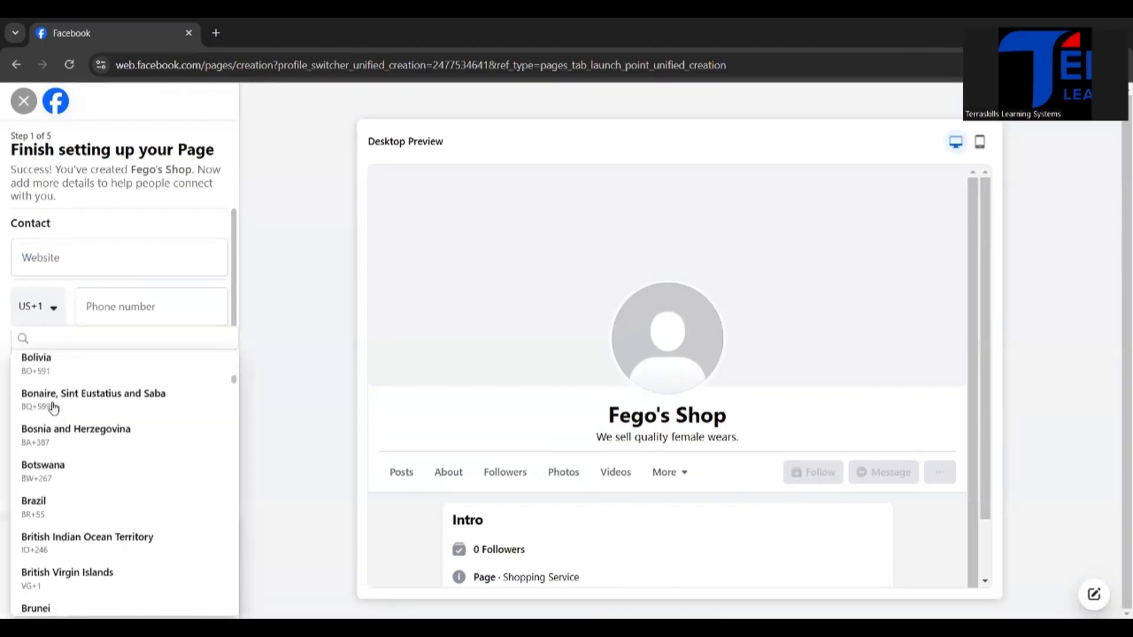
{"action": "scroll", "coordinate": [54, 408], "scroll_direction": "down", "scroll_amount": 20}
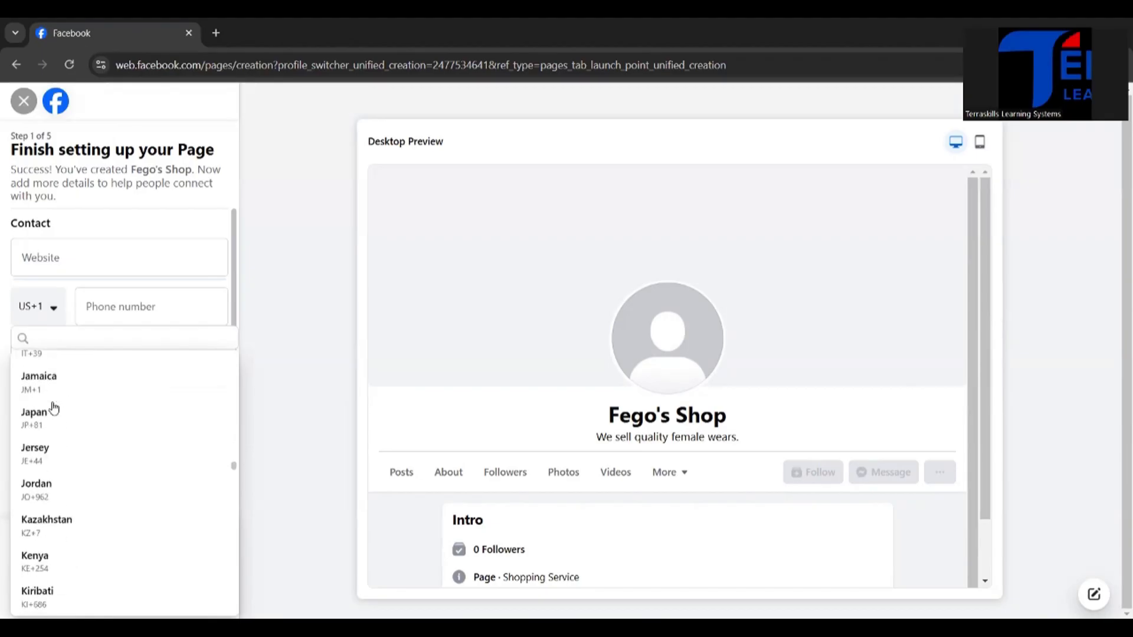
{"action": "scroll", "coordinate": [54, 408], "scroll_direction": "down", "scroll_amount": 20}
{"action": "scroll", "coordinate": [54, 407], "scroll_direction": "up", "scroll_amount": 4}
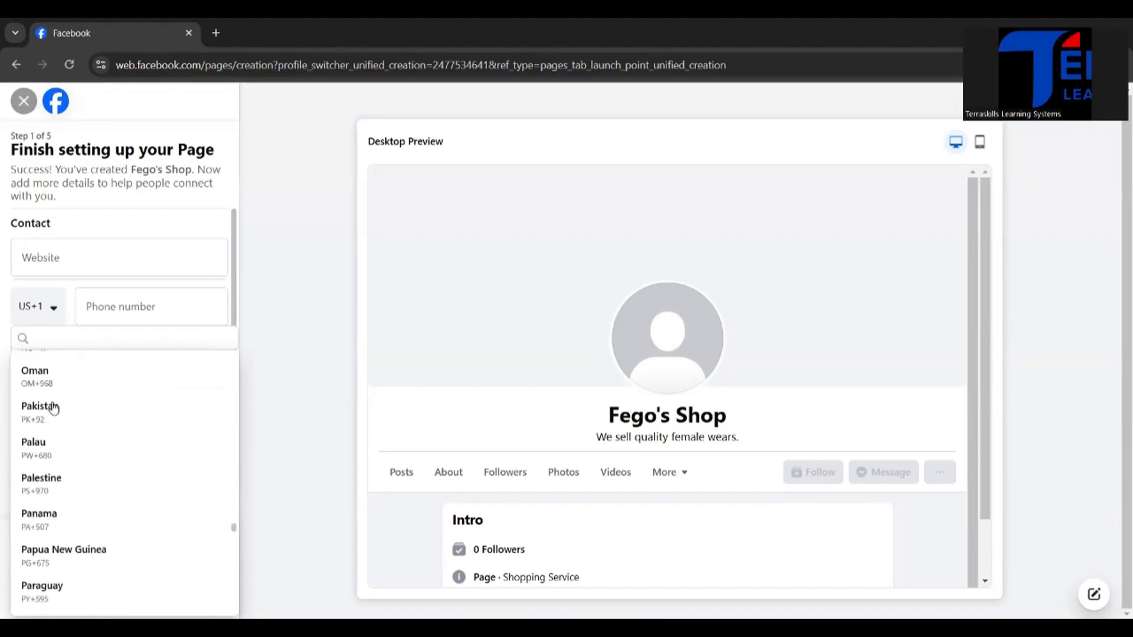
{"action": "scroll", "coordinate": [53, 408], "scroll_direction": "up", "scroll_amount": 4}
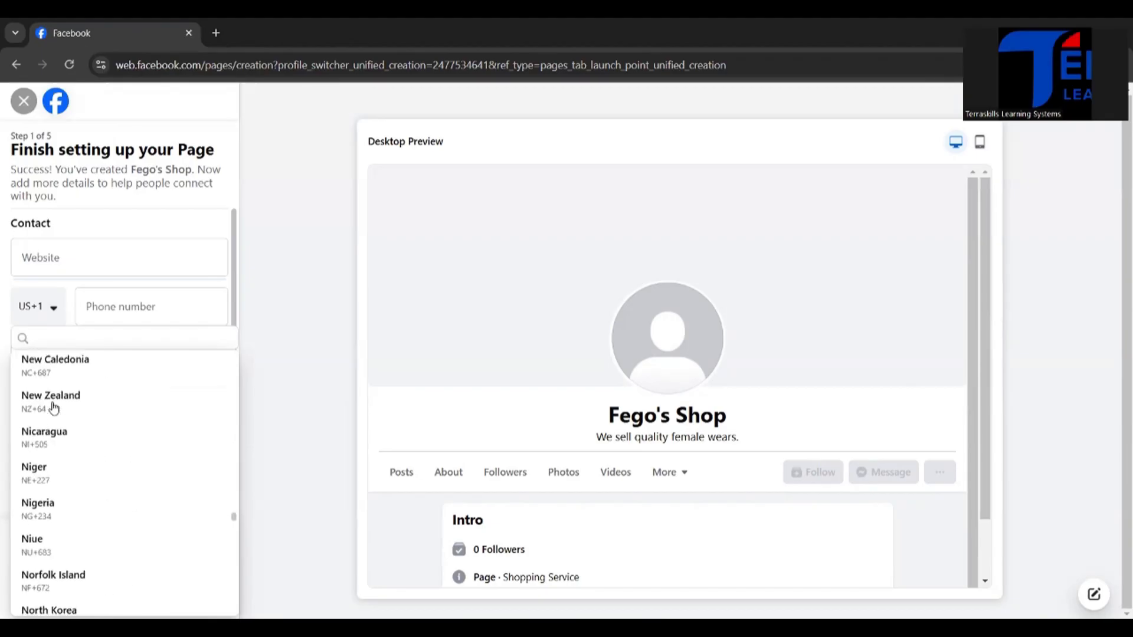
{"action": "left_click", "coordinate": [34, 513]}
Step: Try to continue past the contact details with the phone number, email and address left blank
{"action": "left_click", "coordinate": [156, 319]}
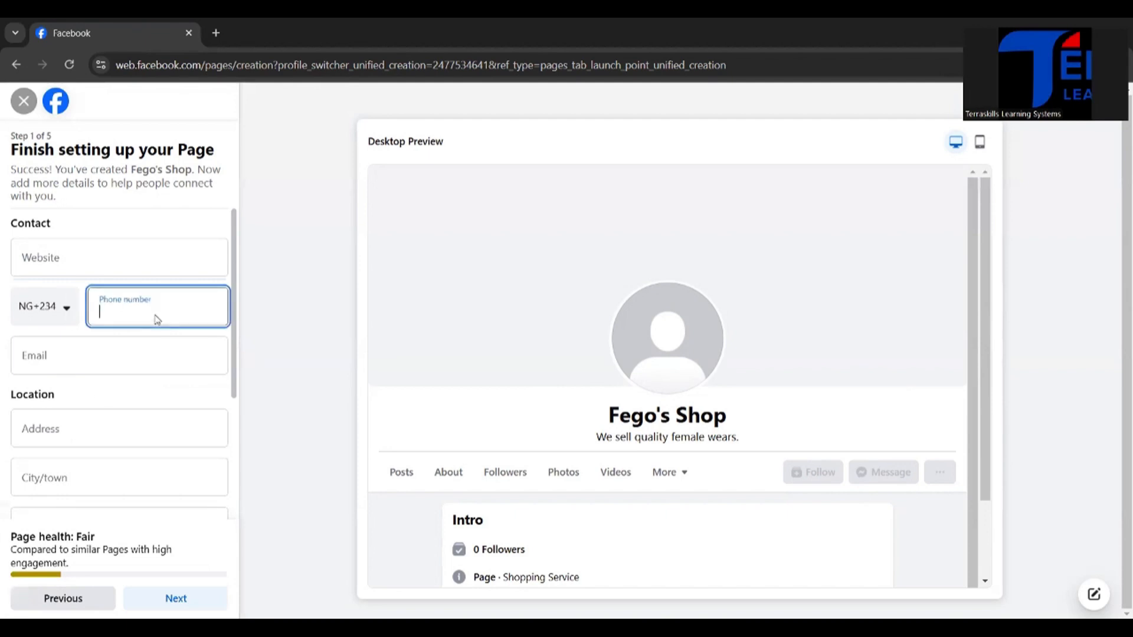
{"action": "left_click", "coordinate": [129, 358]}
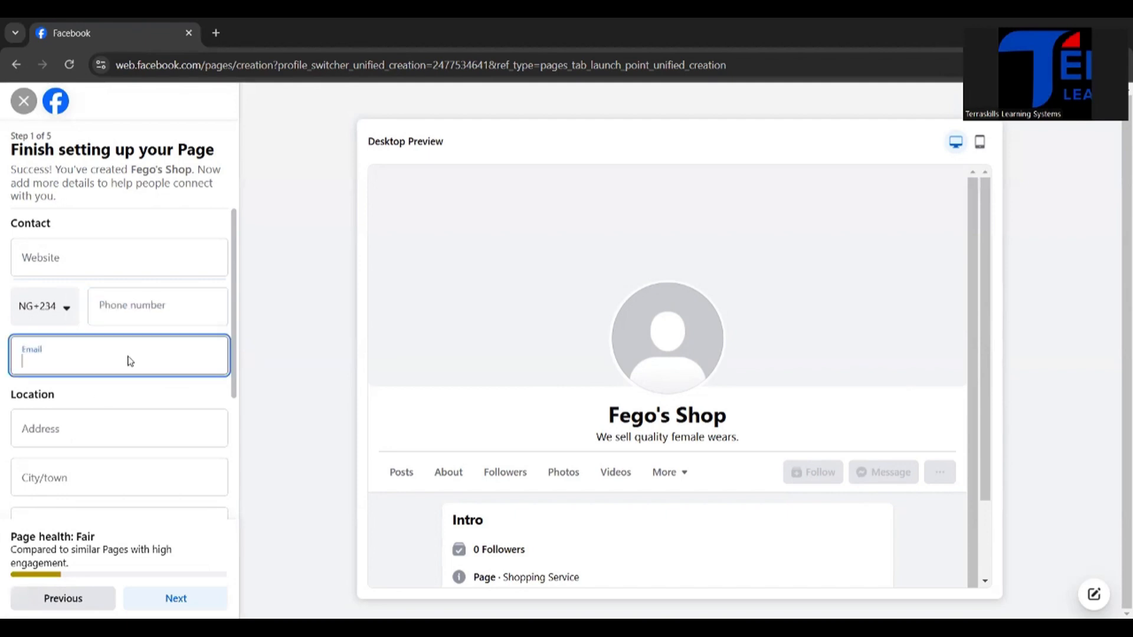
{"action": "left_click", "coordinate": [90, 436]}
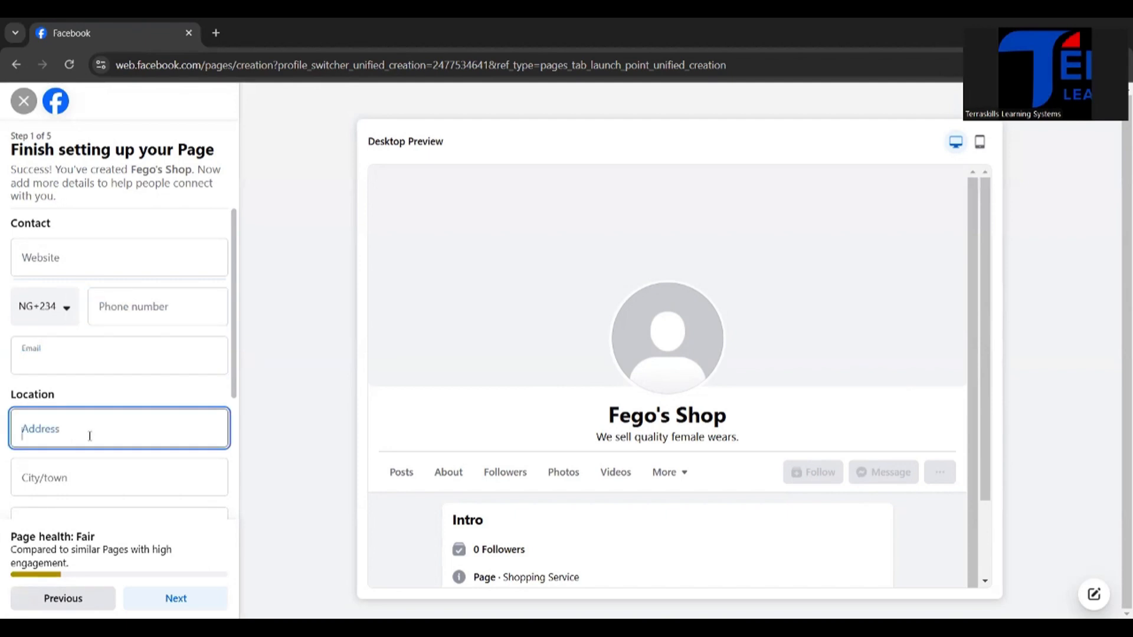
{"action": "scroll", "coordinate": [112, 484], "scroll_direction": "down", "scroll_amount": 2}
{"action": "scroll", "coordinate": [116, 492], "scroll_direction": "down", "scroll_amount": 1}
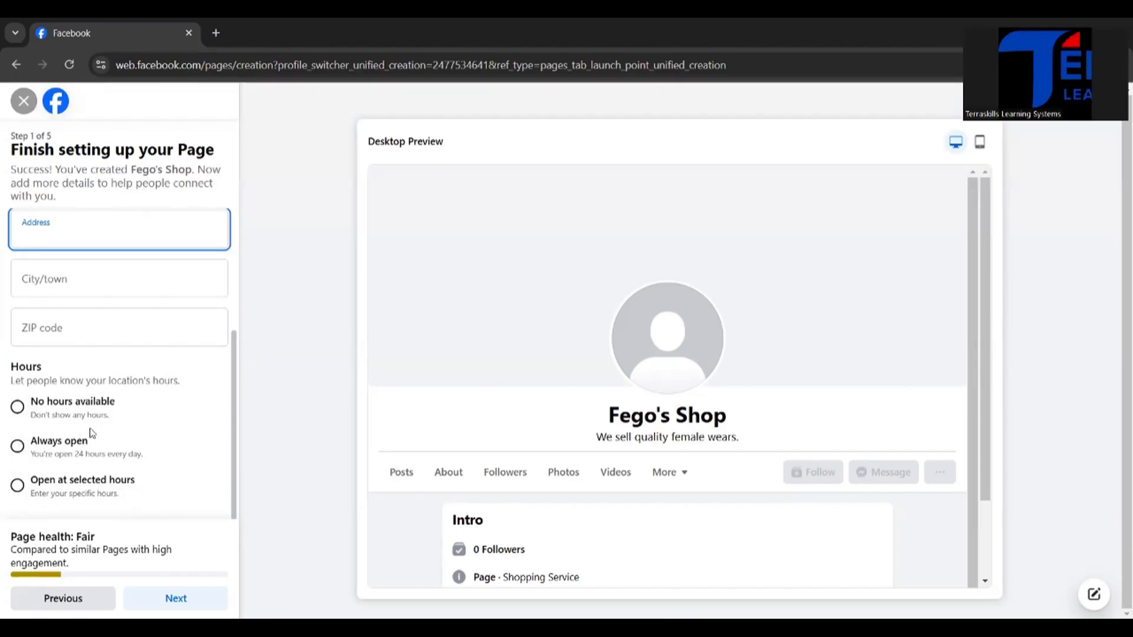
{"action": "scroll", "coordinate": [172, 371], "scroll_direction": "up", "scroll_amount": 3}
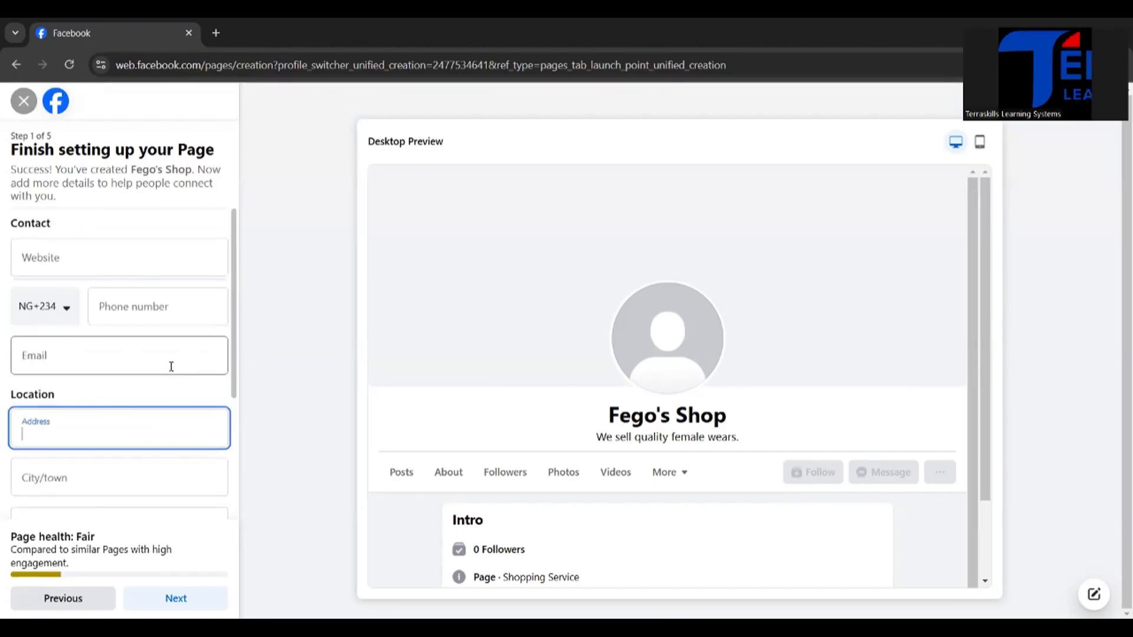
{"action": "left_click", "coordinate": [160, 596]}
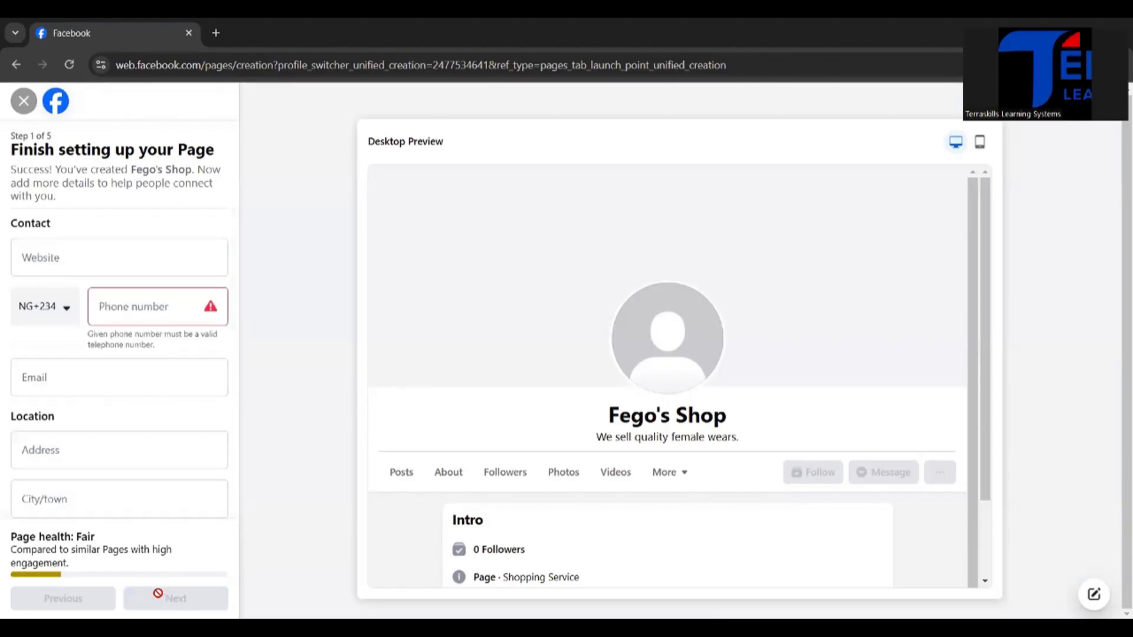
Step: Enter the business phone number in the contact details and continue to the Page customization stage
{"action": "left_click", "coordinate": [161, 311]}
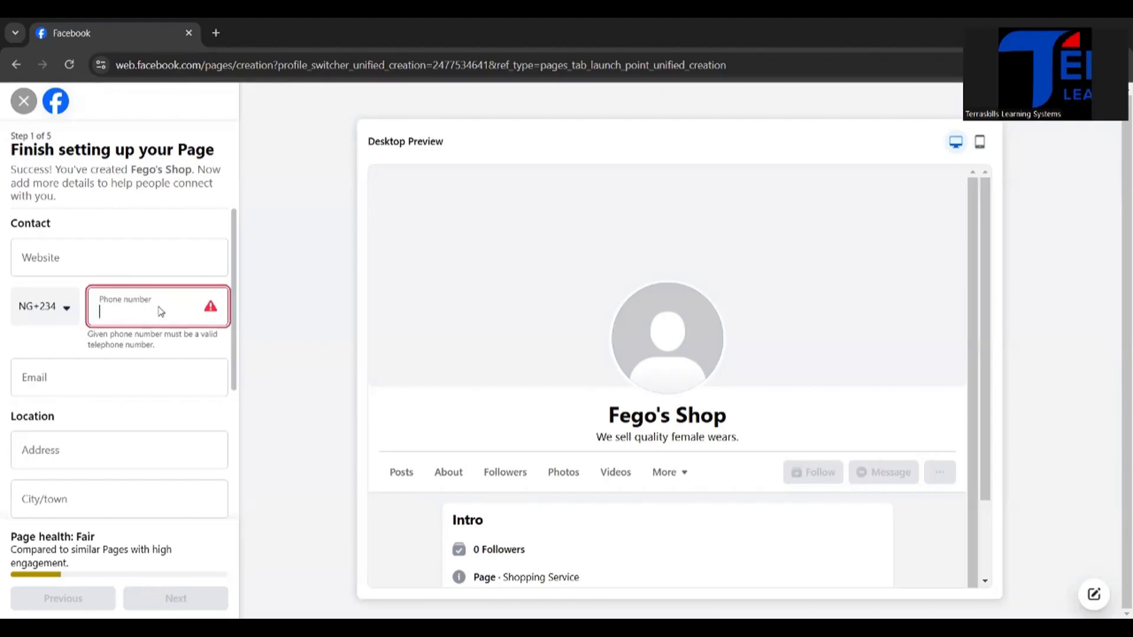
{"action": "type", "text": "0"}
{"action": "scroll", "coordinate": [96, 440], "scroll_direction": "down", "scroll_amount": 4}
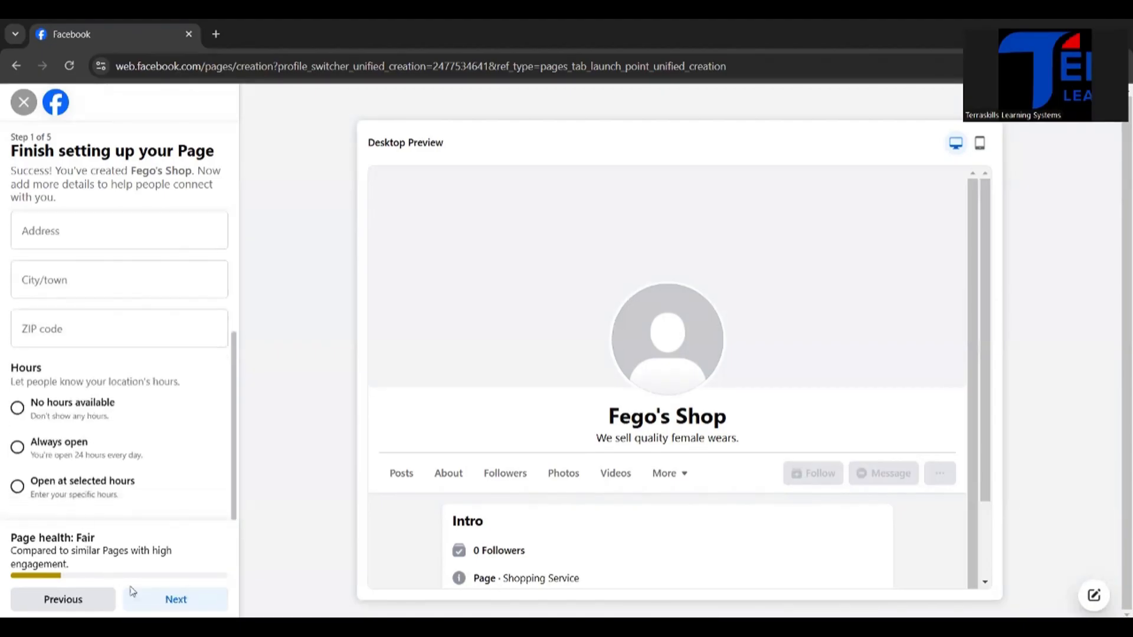
{"action": "left_click", "coordinate": [142, 598]}
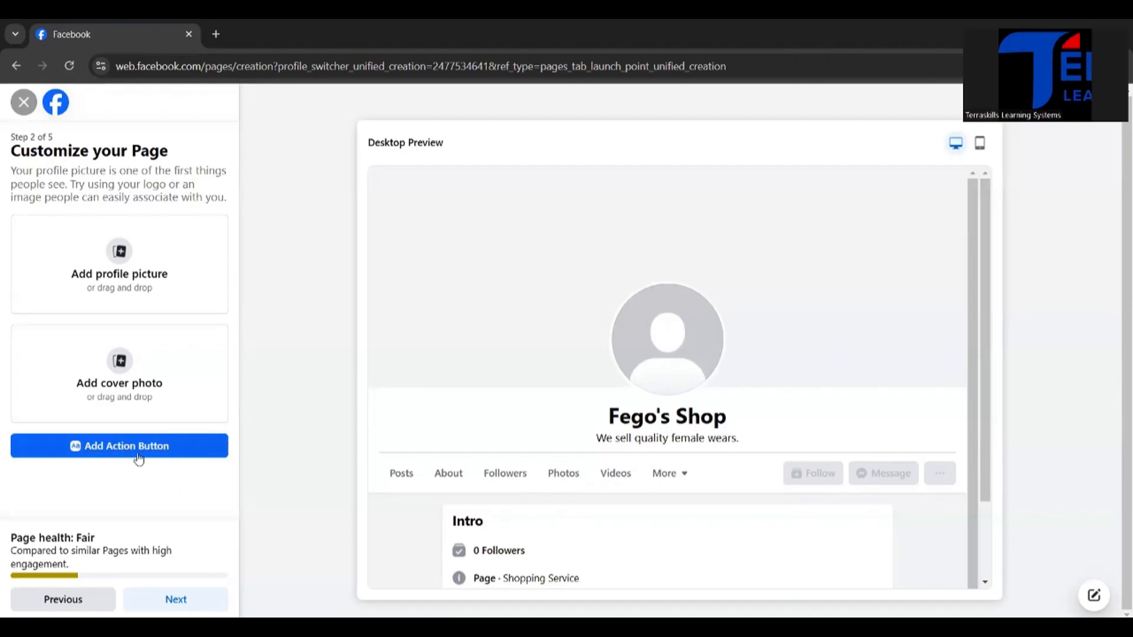
Step: Finish the remaining Page setup, skipping the images, WhatsApp connection and friend invitations and leaving both notification options on
{"action": "left_click", "coordinate": [167, 599]}
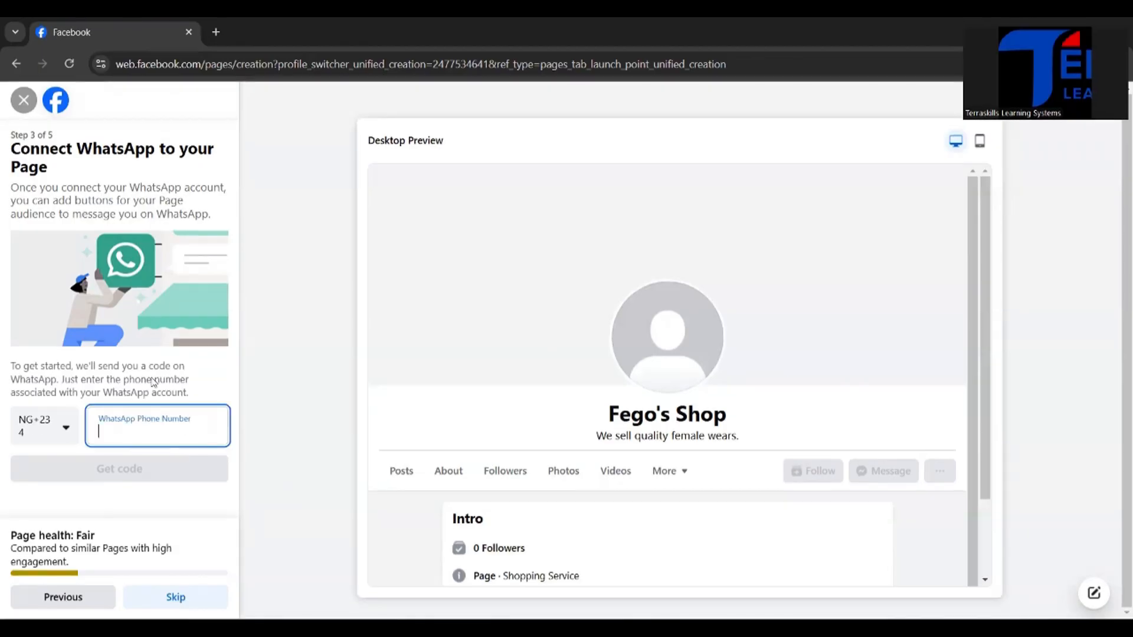
{"action": "left_click", "coordinate": [108, 416]}
{"action": "left_click", "coordinate": [169, 598]}
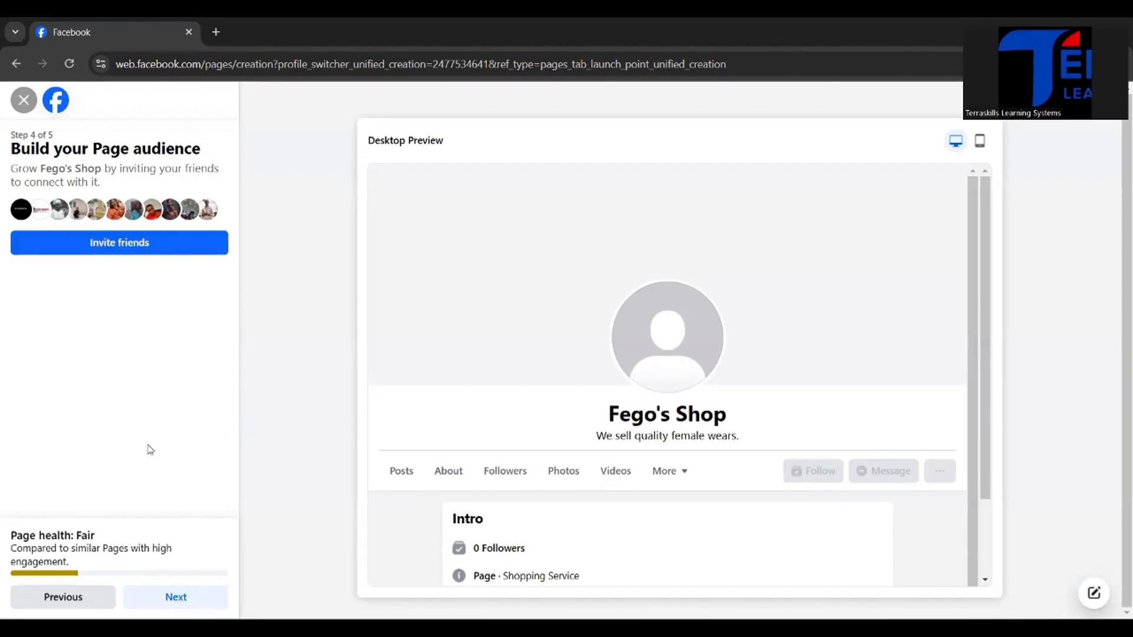
{"action": "left_click", "coordinate": [175, 603]}
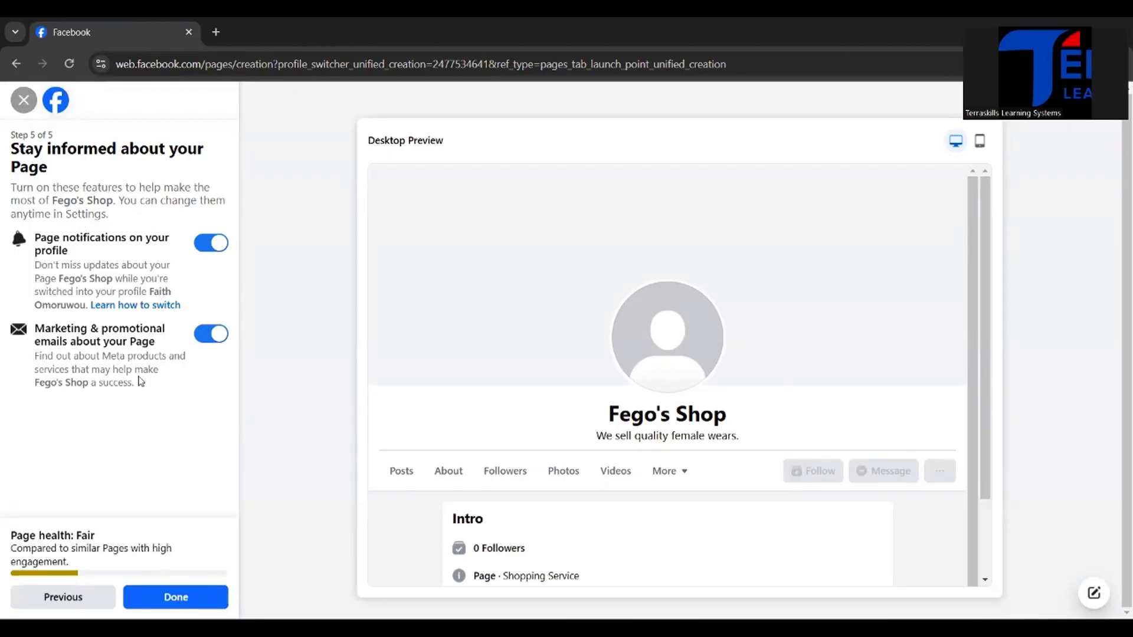
{"action": "left_click", "coordinate": [170, 598]}
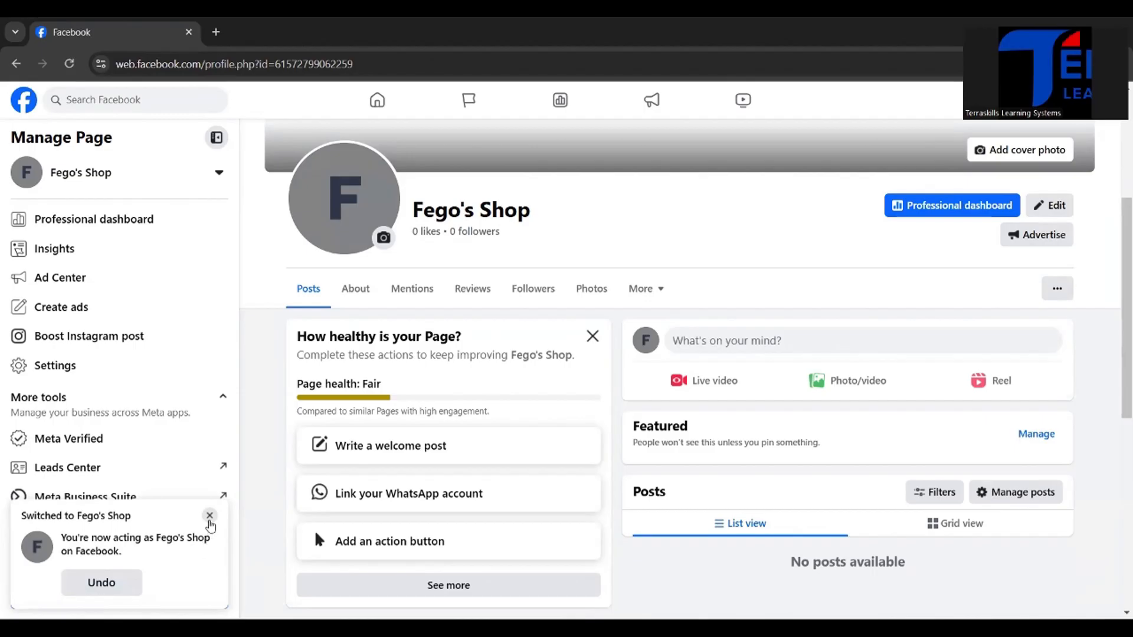
Step: Dismiss the profile-switch notice and review the new Page's intro, contact details and photos
{"action": "left_click", "coordinate": [210, 516]}
{"action": "scroll", "coordinate": [179, 353], "scroll_direction": "down", "scroll_amount": 5}
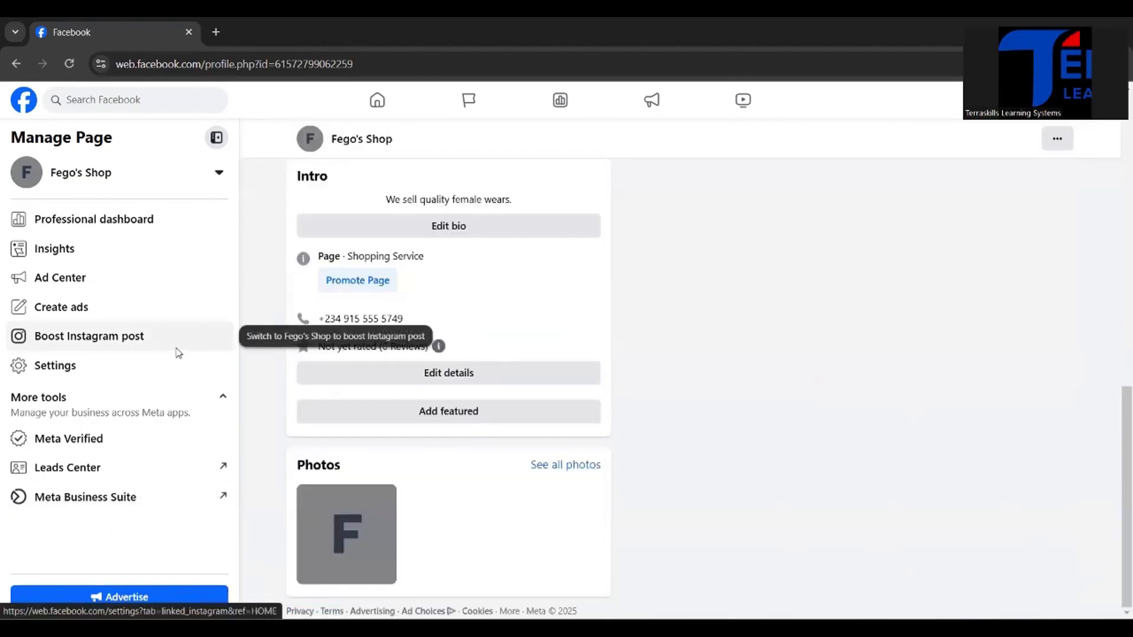
{"action": "scroll", "coordinate": [179, 353], "scroll_direction": "up", "scroll_amount": 5}
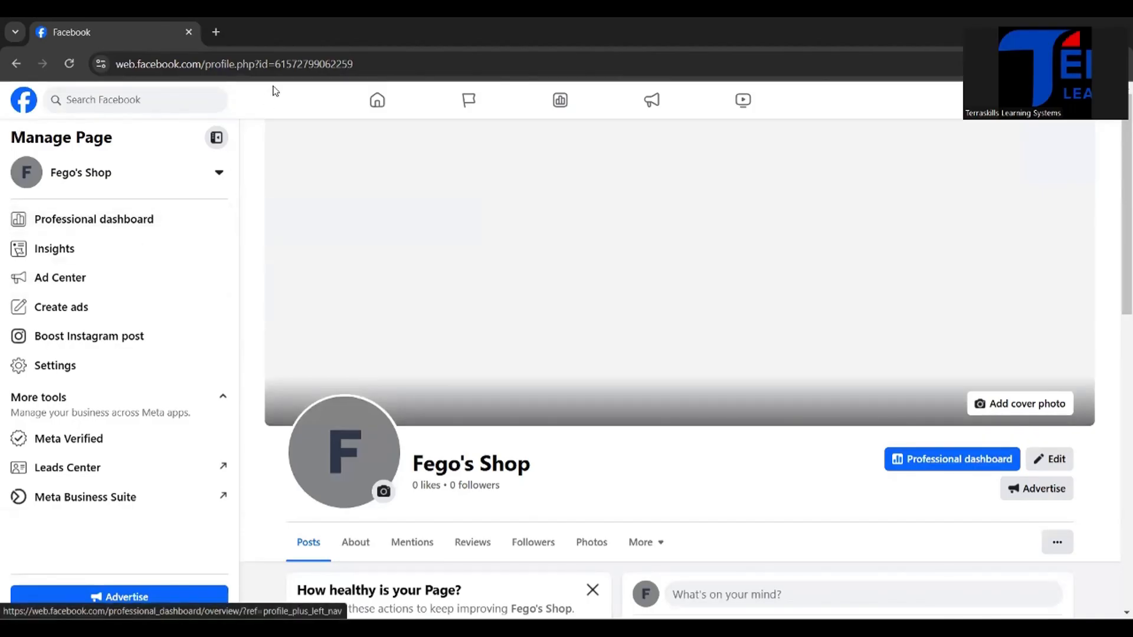
Step: Open Meta Business Suite at business.facebook.com in a new browser tab
{"action": "left_click", "coordinate": [216, 32]}
{"action": "type", "text": "b"}
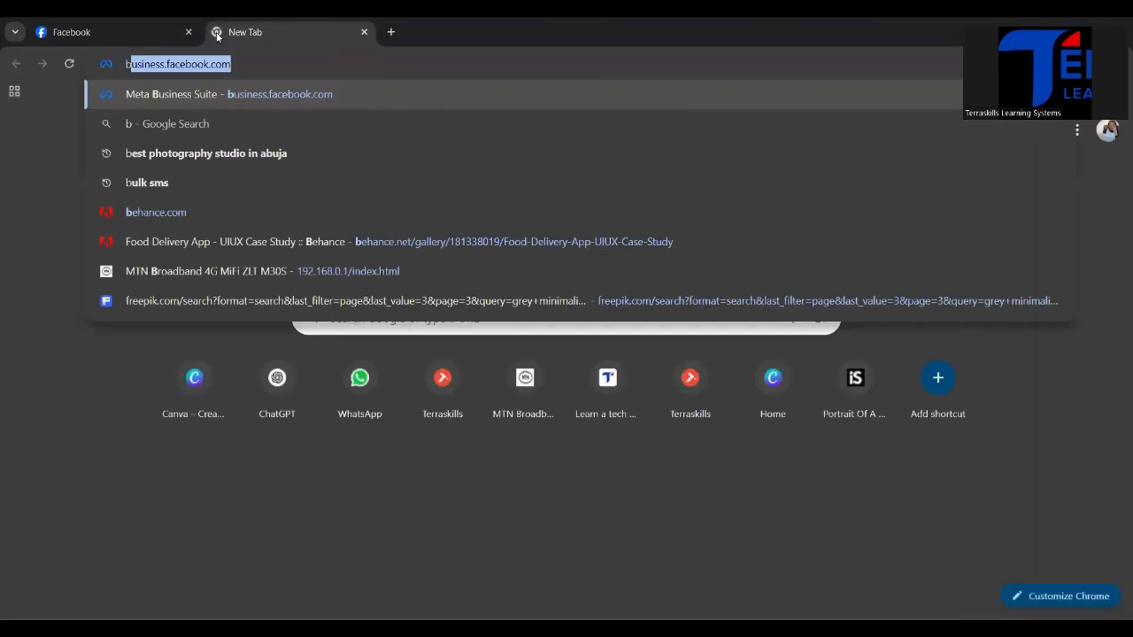
{"action": "type", "text": "usiness"}
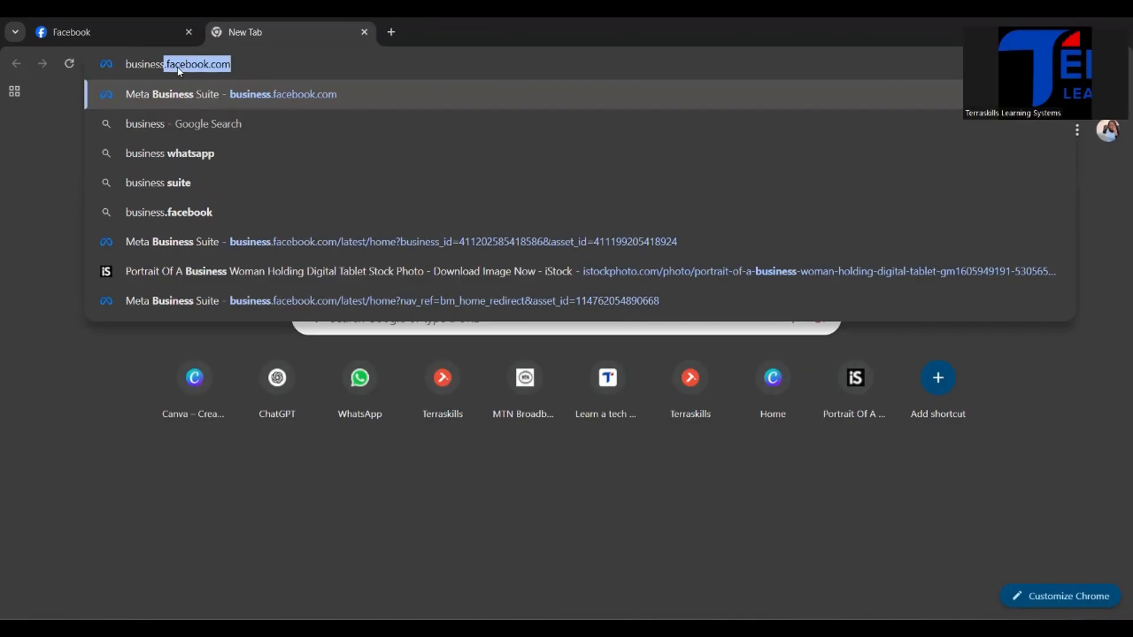
{"action": "key", "text": "Return"}
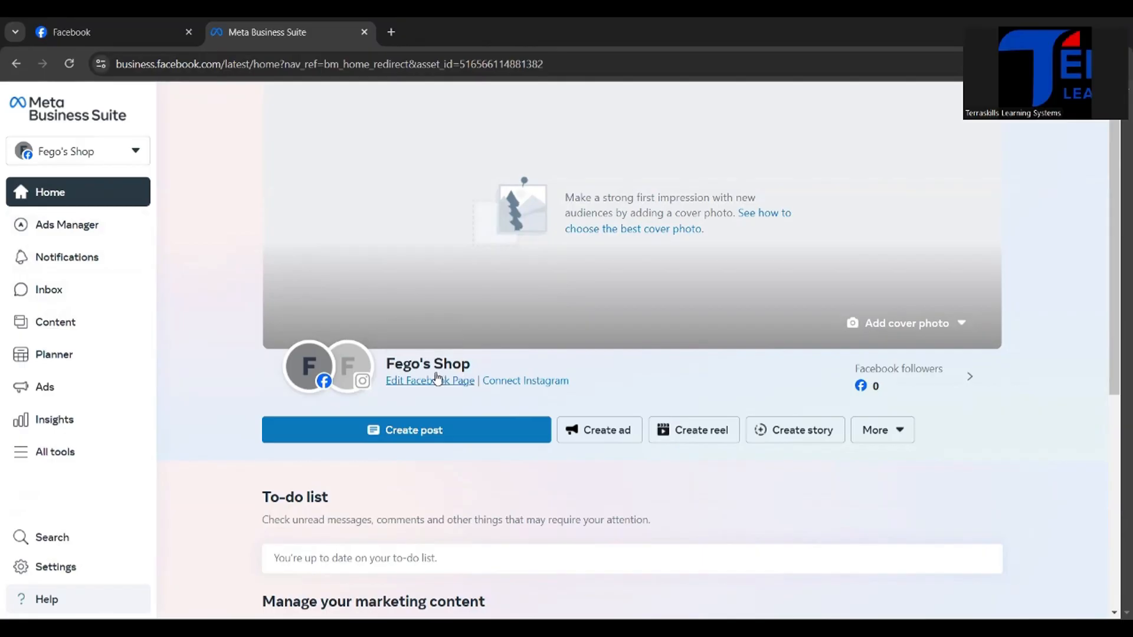
Step: Compare the Facebook Page's management view with the Meta Business Suite home overview, including its marketing content and recent ads sections
{"action": "left_click", "coordinate": [96, 23]}
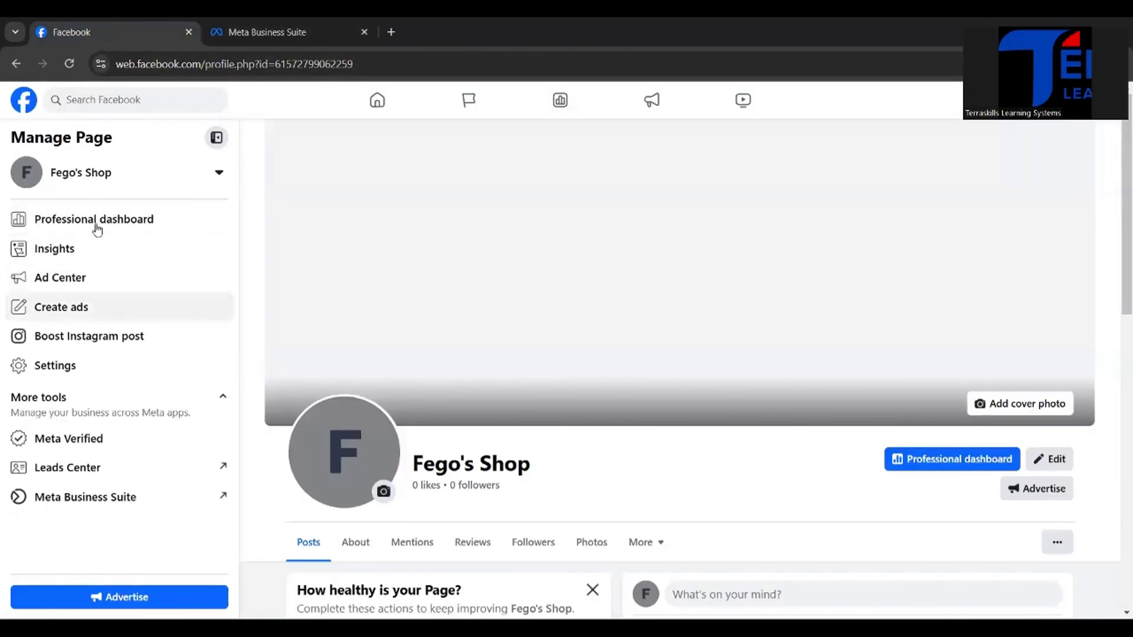
{"action": "left_click", "coordinate": [247, 33]}
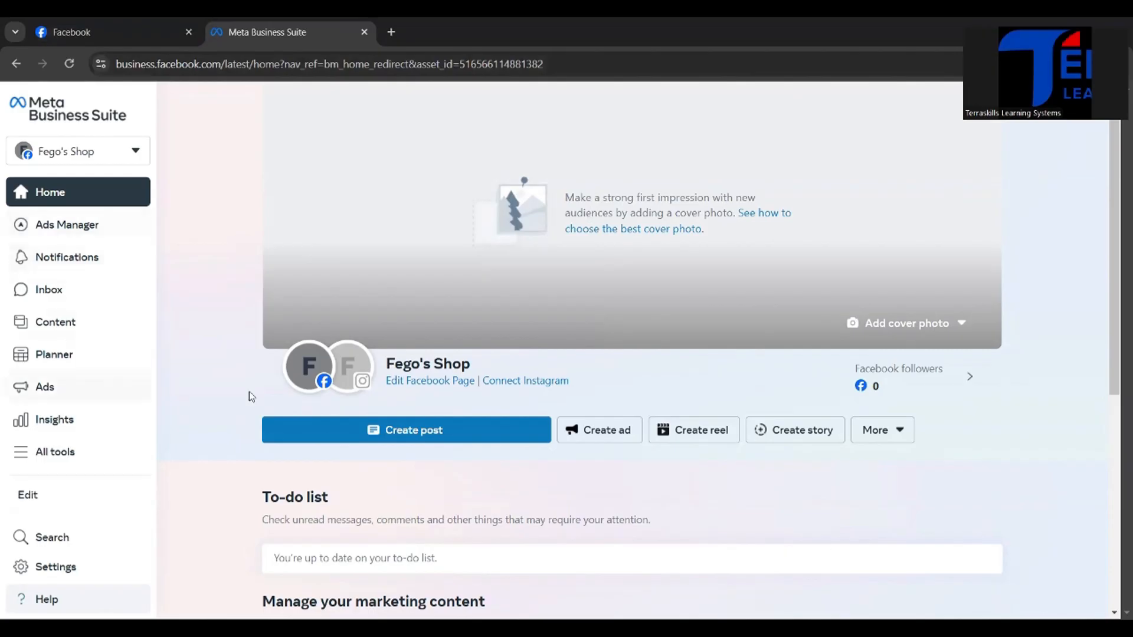
{"action": "scroll", "coordinate": [449, 414], "scroll_direction": "down", "scroll_amount": 3}
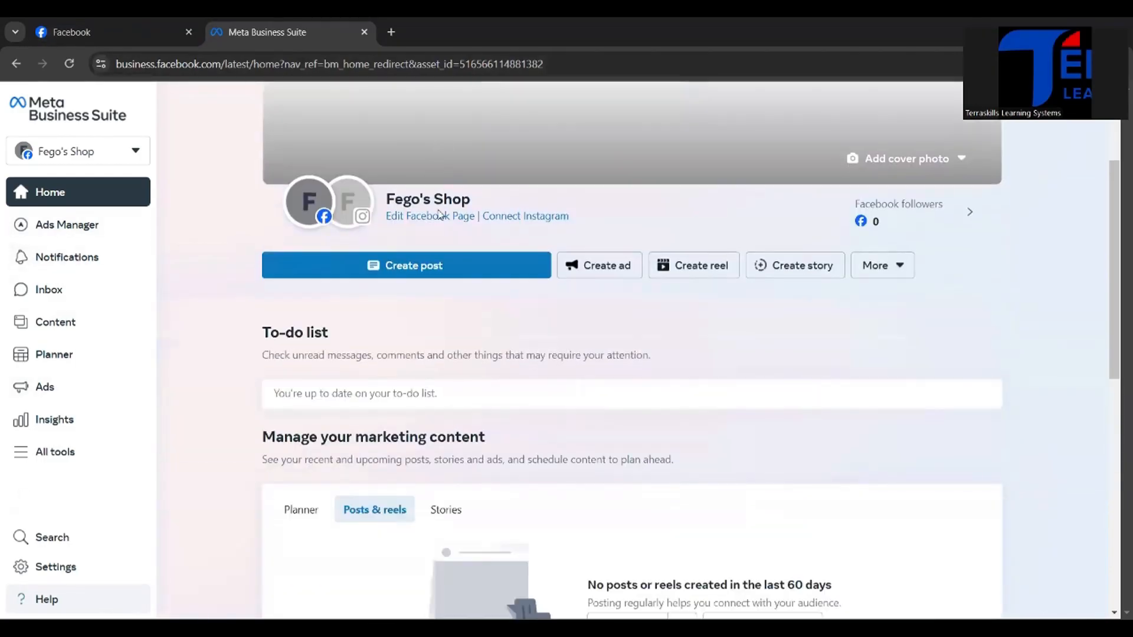
{"action": "scroll", "coordinate": [675, 278], "scroll_direction": "down", "scroll_amount": 5}
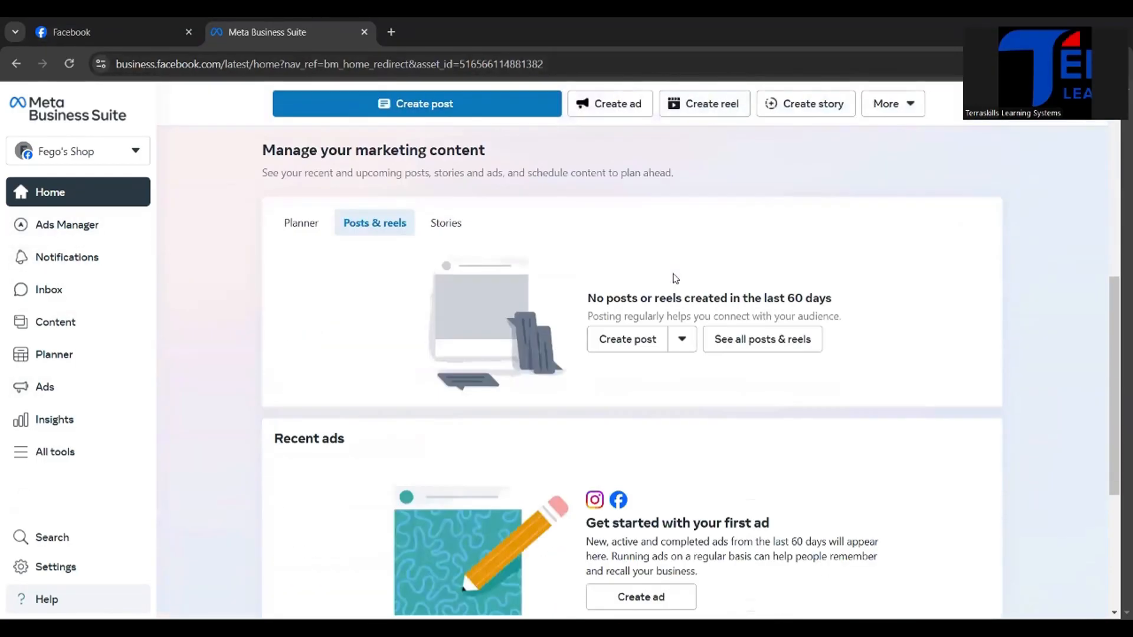
{"action": "scroll", "coordinate": [674, 278], "scroll_direction": "up", "scroll_amount": 8}
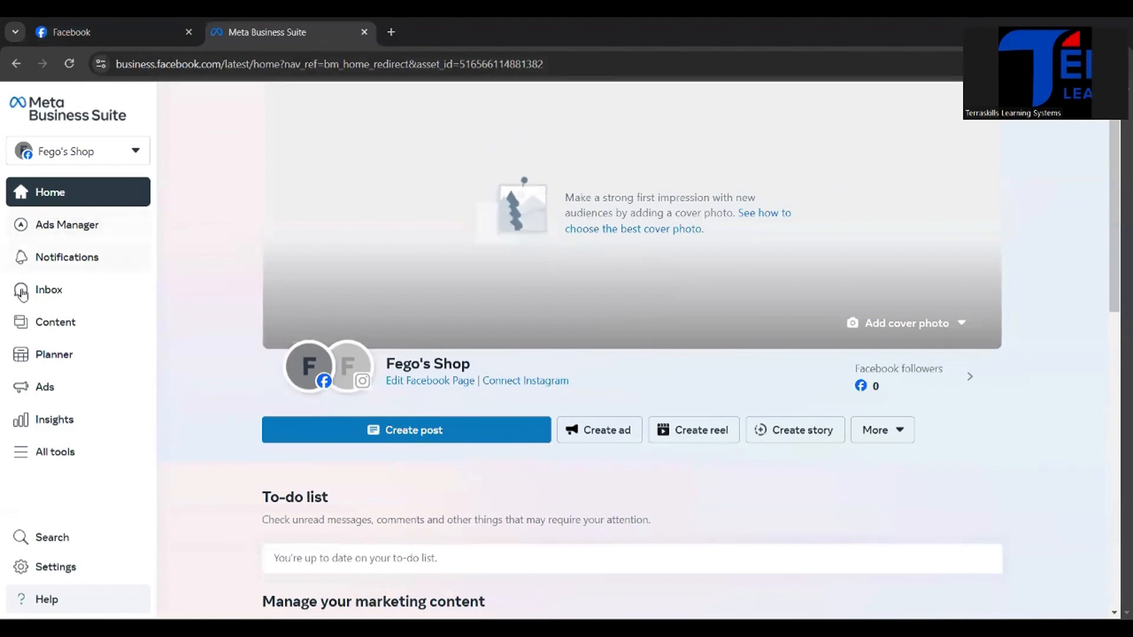
Step: Display all Meta Business Suite tools and examine the engagement, advertising, reporting, selling and management groups
{"action": "left_click", "coordinate": [51, 453]}
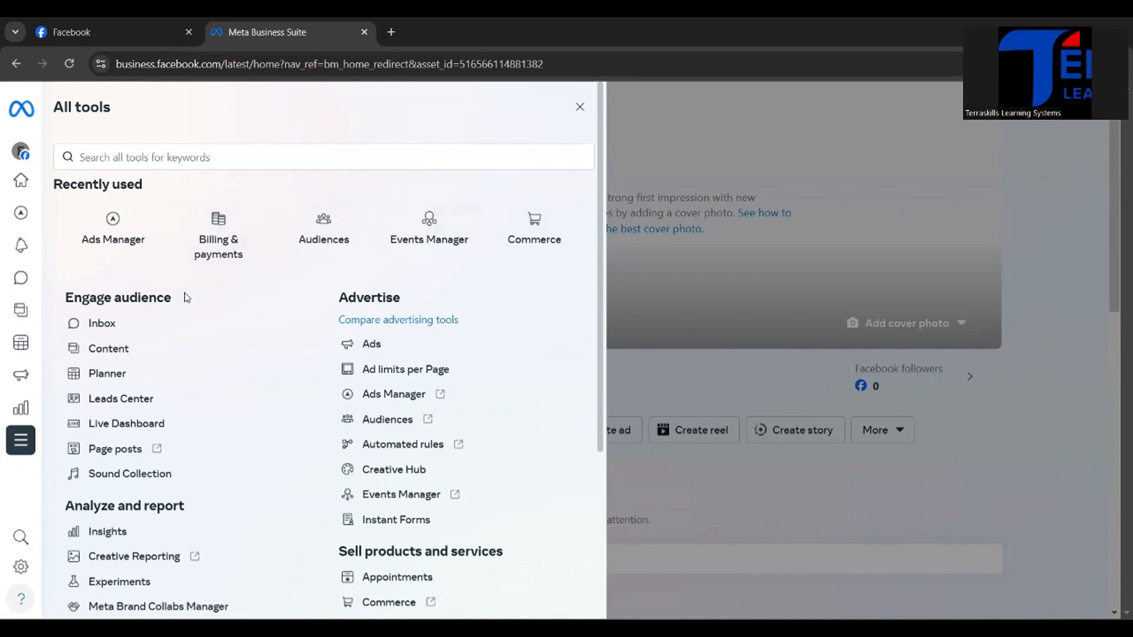
{"action": "scroll", "coordinate": [186, 297], "scroll_direction": "down", "scroll_amount": 4}
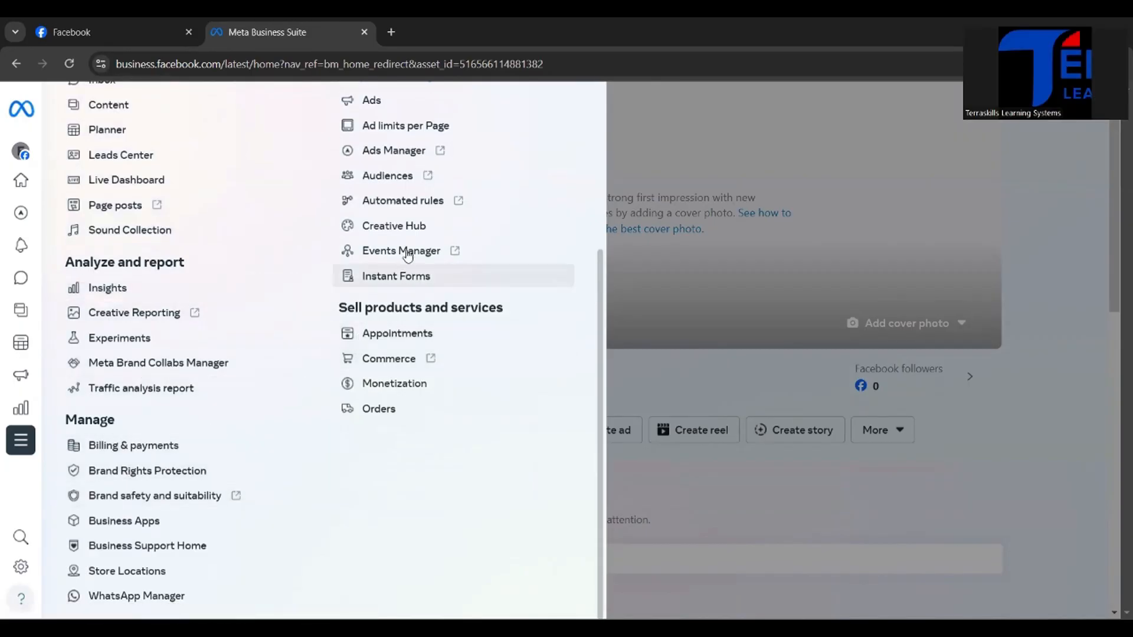
{"action": "scroll", "coordinate": [404, 157], "scroll_direction": "up", "scroll_amount": 3}
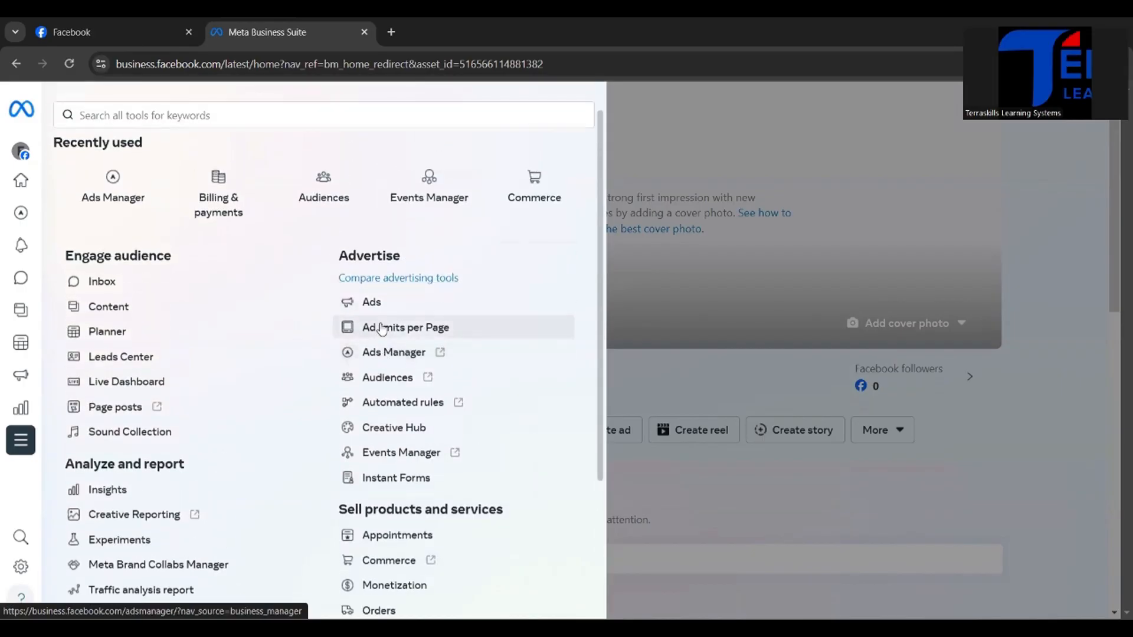
{"action": "scroll", "coordinate": [171, 420], "scroll_direction": "down", "scroll_amount": 1}
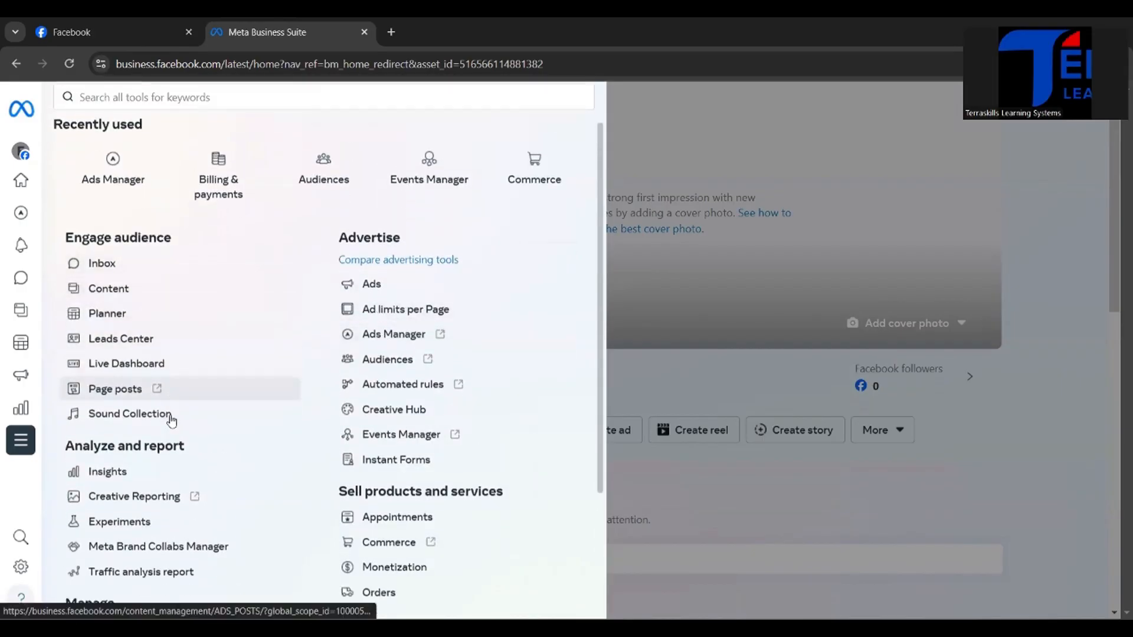
Step: Open Billing & payments from the Manage tools and examine the ad account's payment activity
{"action": "scroll", "coordinate": [172, 421], "scroll_direction": "down", "scroll_amount": 3}
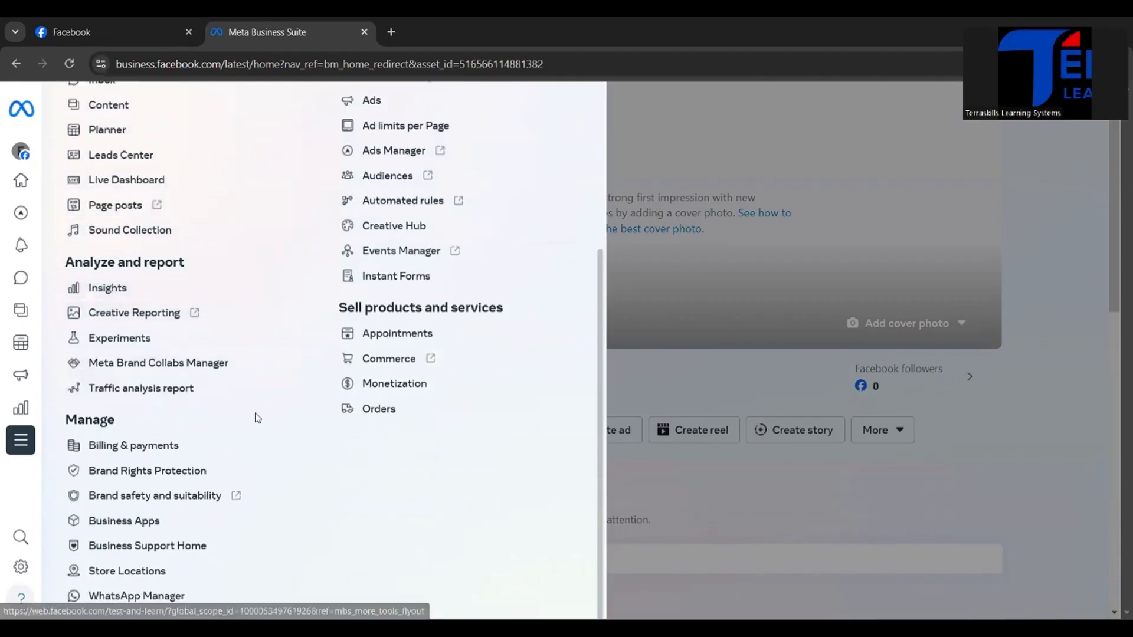
{"action": "left_click", "coordinate": [161, 447]}
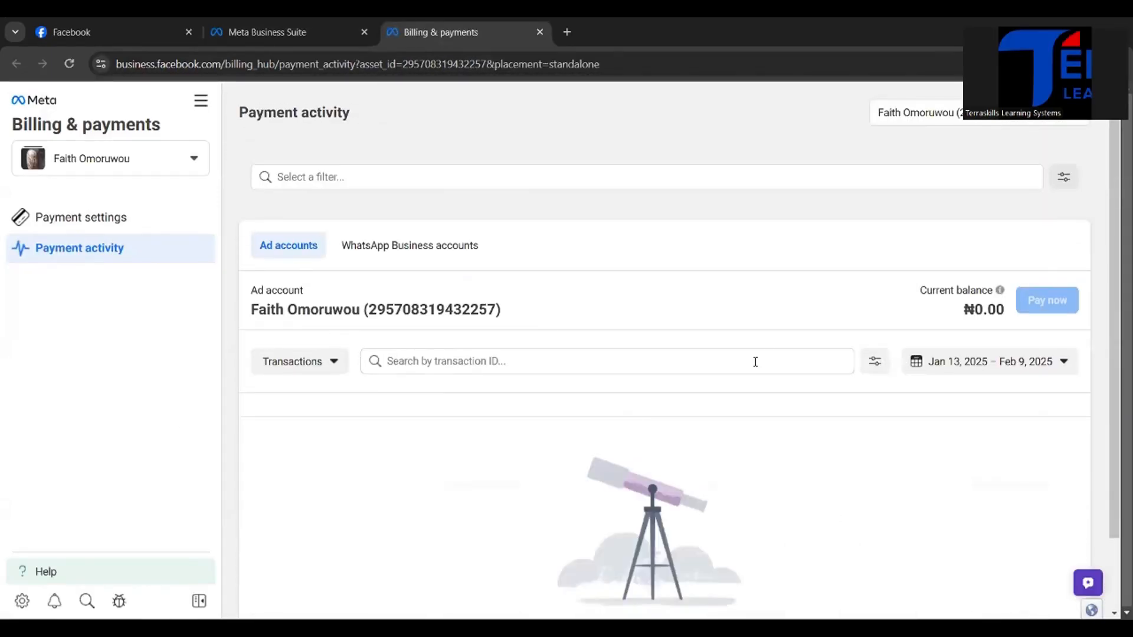
{"action": "scroll", "coordinate": [349, 362], "scroll_direction": "down", "scroll_amount": 2}
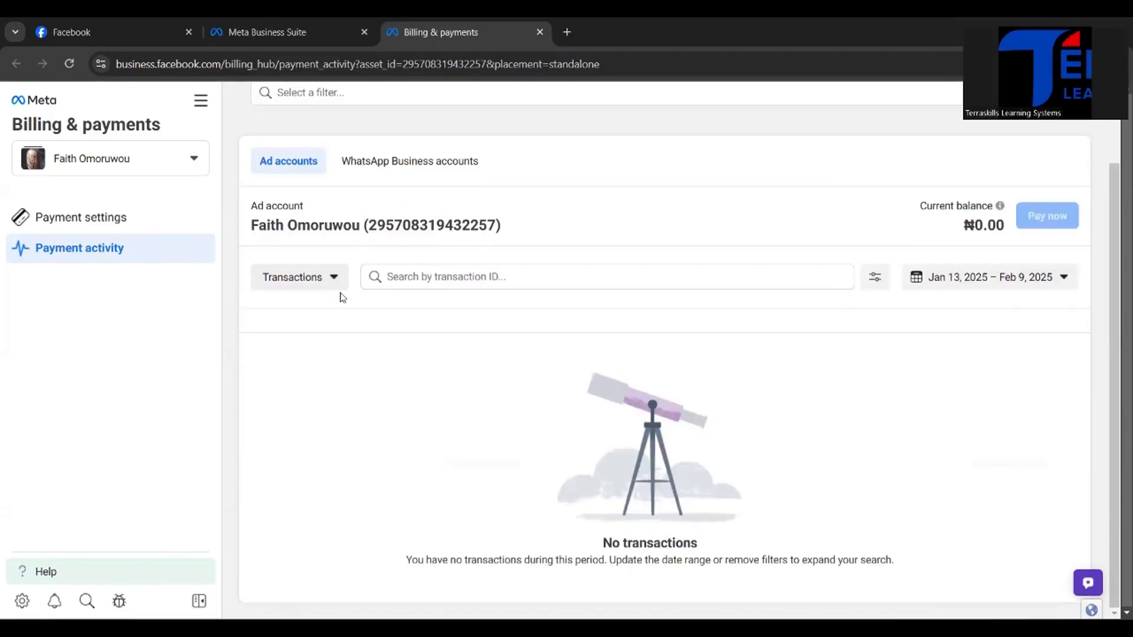
{"action": "scroll", "coordinate": [340, 296], "scroll_direction": "up", "scroll_amount": 2}
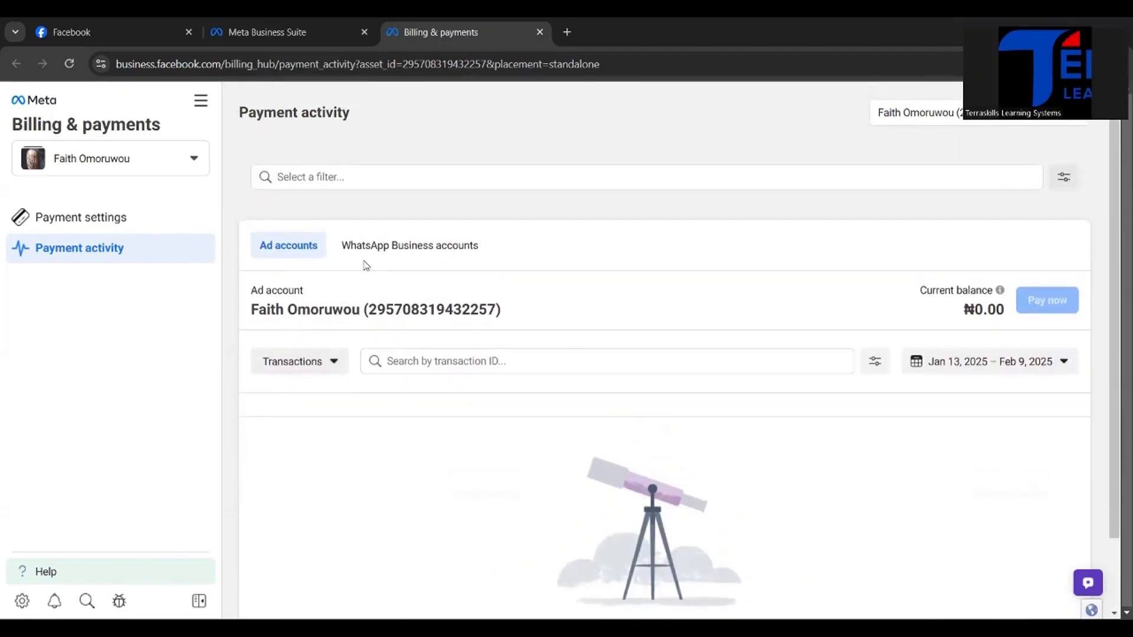
Step: Return to the Facebook Page Fego's Shop and review its Page health suggestions, intro and posts area
{"action": "left_click", "coordinate": [271, 23]}
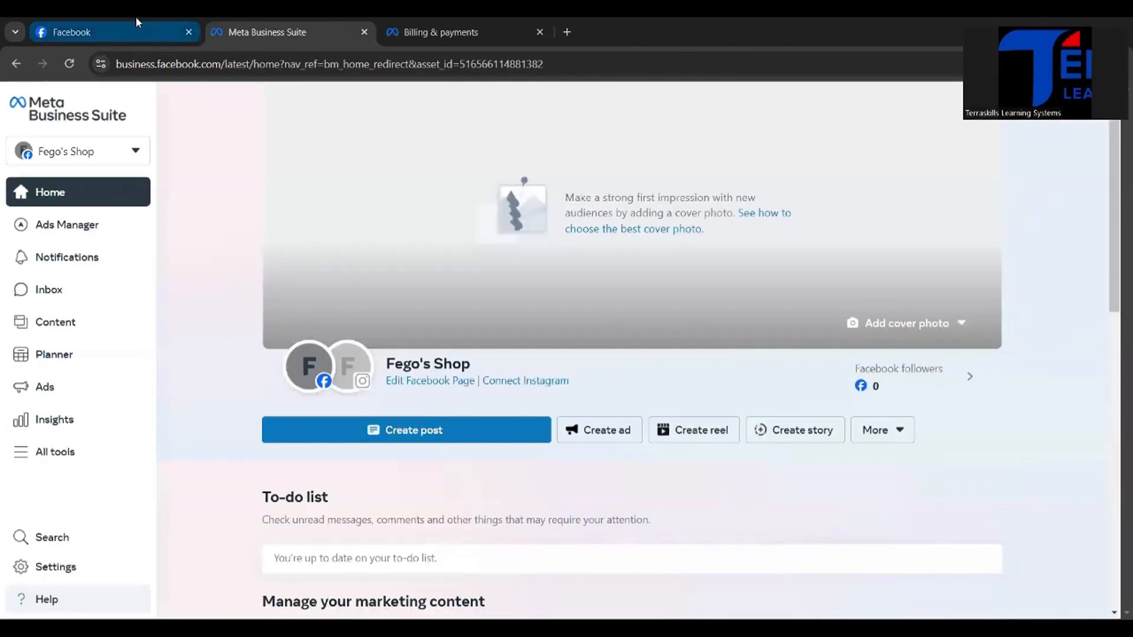
{"action": "left_click", "coordinate": [133, 24]}
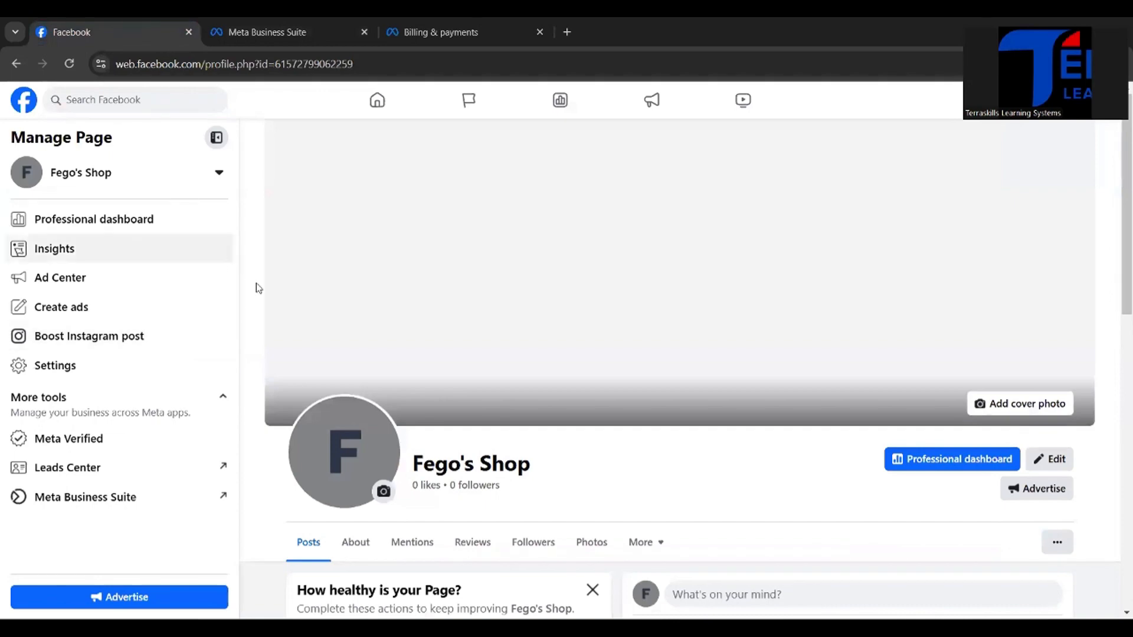
{"action": "scroll", "coordinate": [657, 395], "scroll_direction": "down", "scroll_amount": 10}
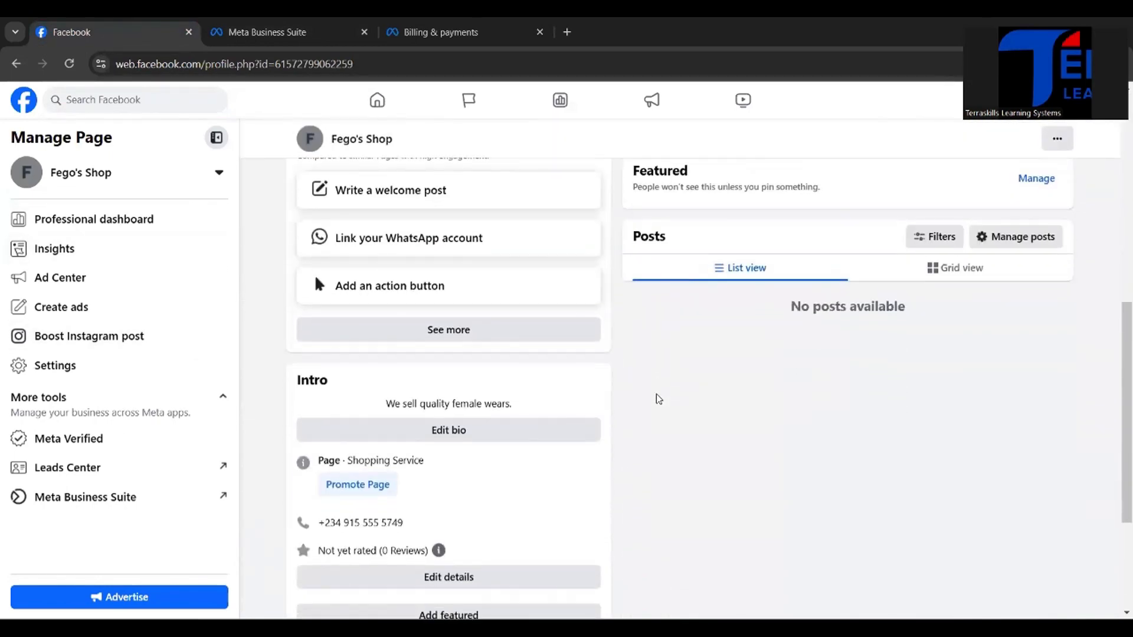
{"action": "scroll", "coordinate": [554, 295], "scroll_direction": "up", "scroll_amount": 10}
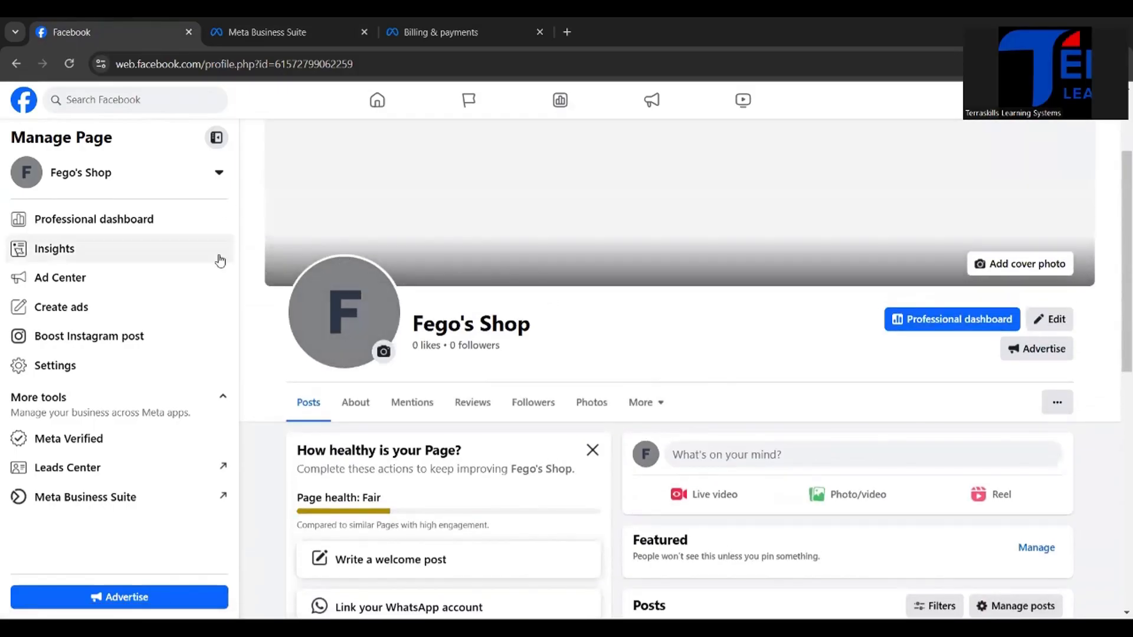
{"action": "scroll", "coordinate": [547, 268], "scroll_direction": "up", "scroll_amount": 2}
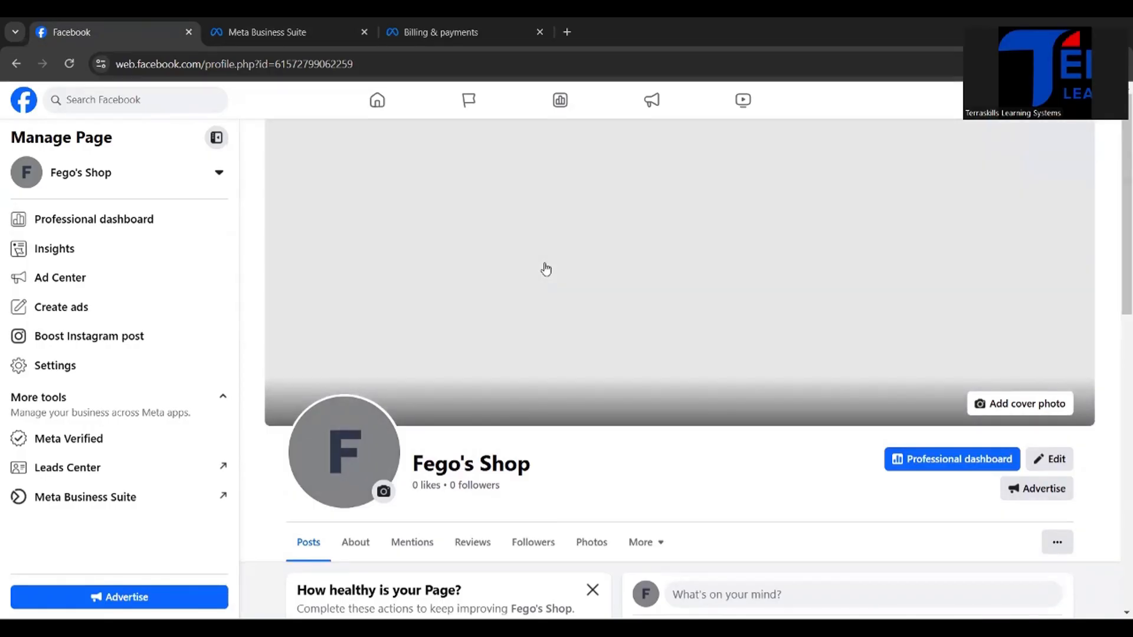
{"action": "scroll", "coordinate": [545, 269], "scroll_direction": "down", "scroll_amount": 5}
{"action": "scroll", "coordinate": [547, 269], "scroll_direction": "up", "scroll_amount": 1}
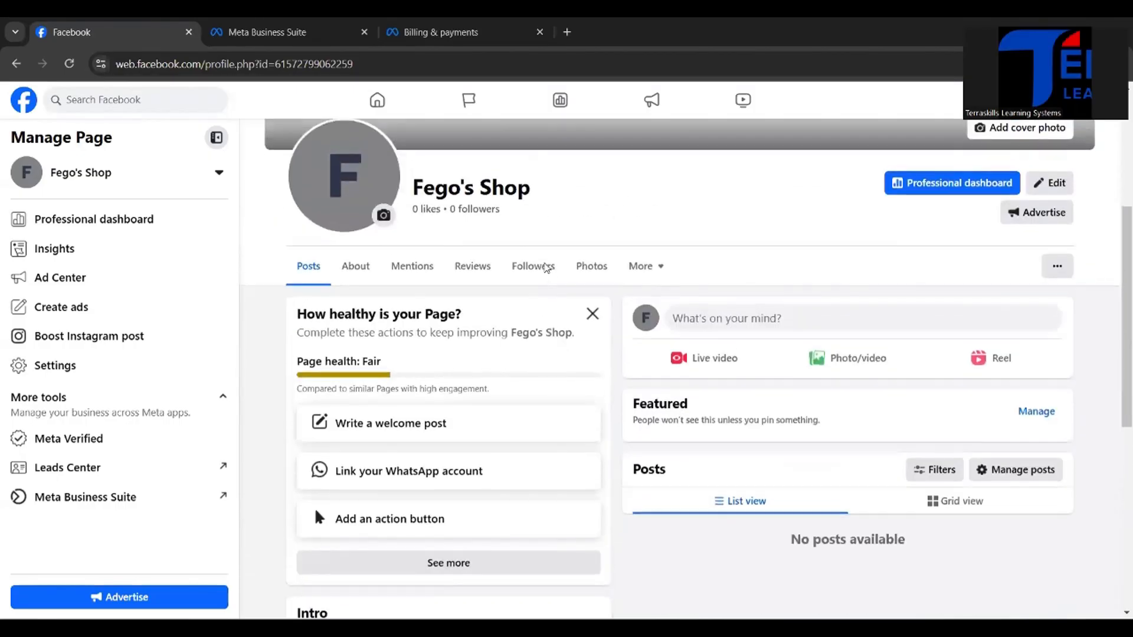
{"action": "scroll", "coordinate": [546, 268], "scroll_direction": "up", "scroll_amount": 1}
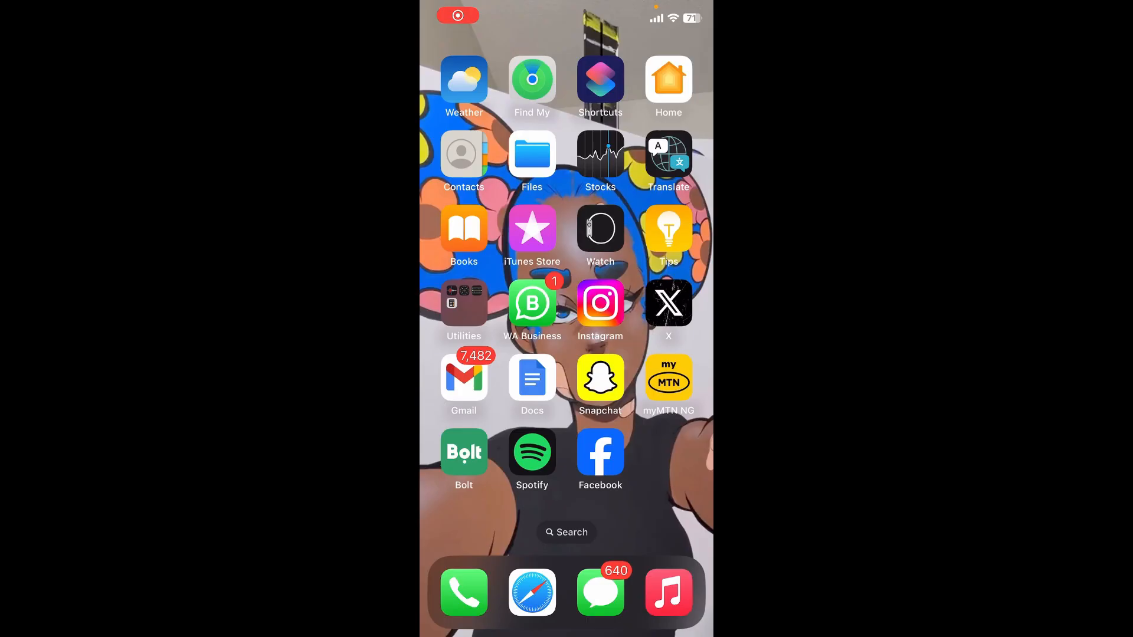
Step: Switch to Instagram on the phone and open Accounts Centre from the fegz.shop profile's settings
{"action": "left_click", "coordinate": [601, 303]}
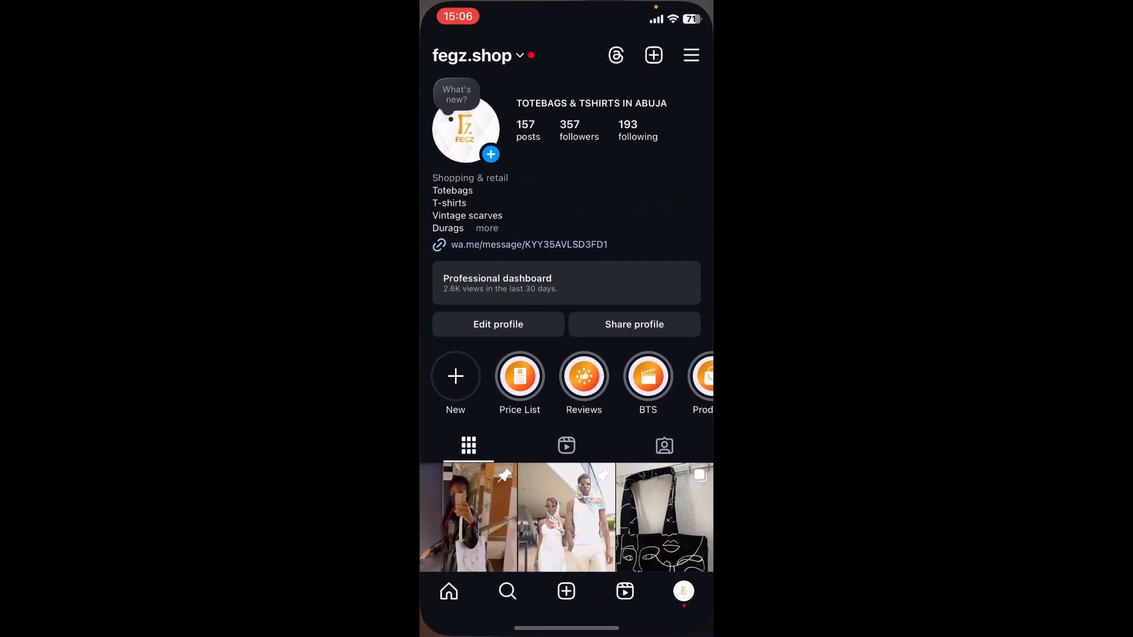
{"action": "scroll", "coordinate": [567, 354], "scroll_direction": "down", "scroll_amount": 3}
{"action": "scroll", "coordinate": [566, 354], "scroll_direction": "up", "scroll_amount": 3}
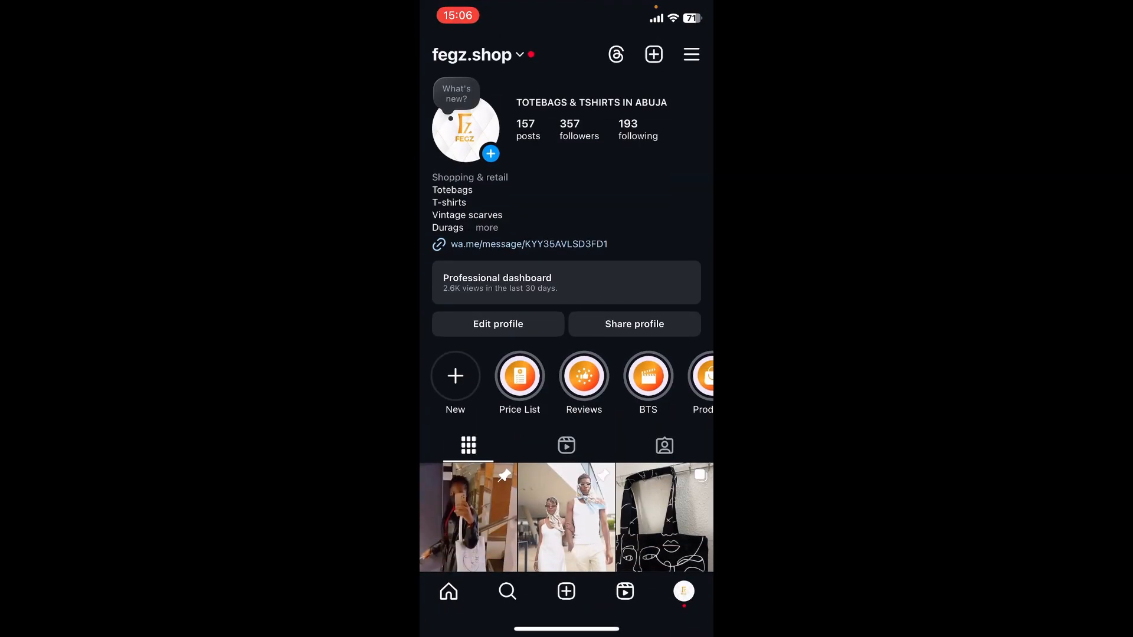
{"action": "left_click", "coordinate": [692, 54]}
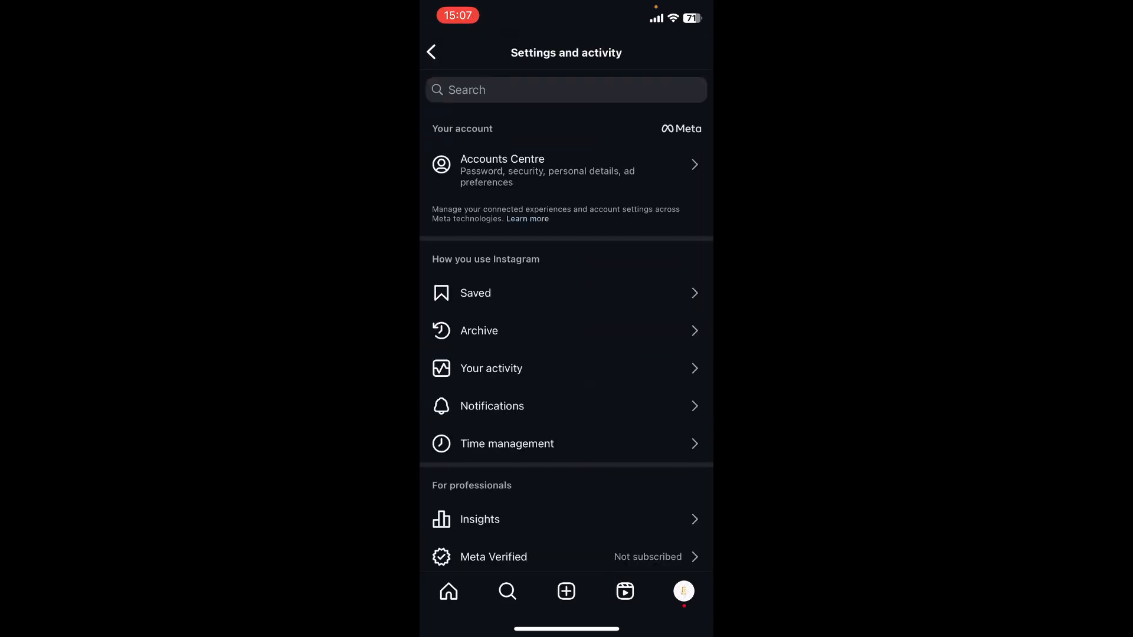
{"action": "scroll", "coordinate": [567, 319], "scroll_direction": "up", "scroll_amount": 2}
{"action": "left_click", "coordinate": [548, 170]}
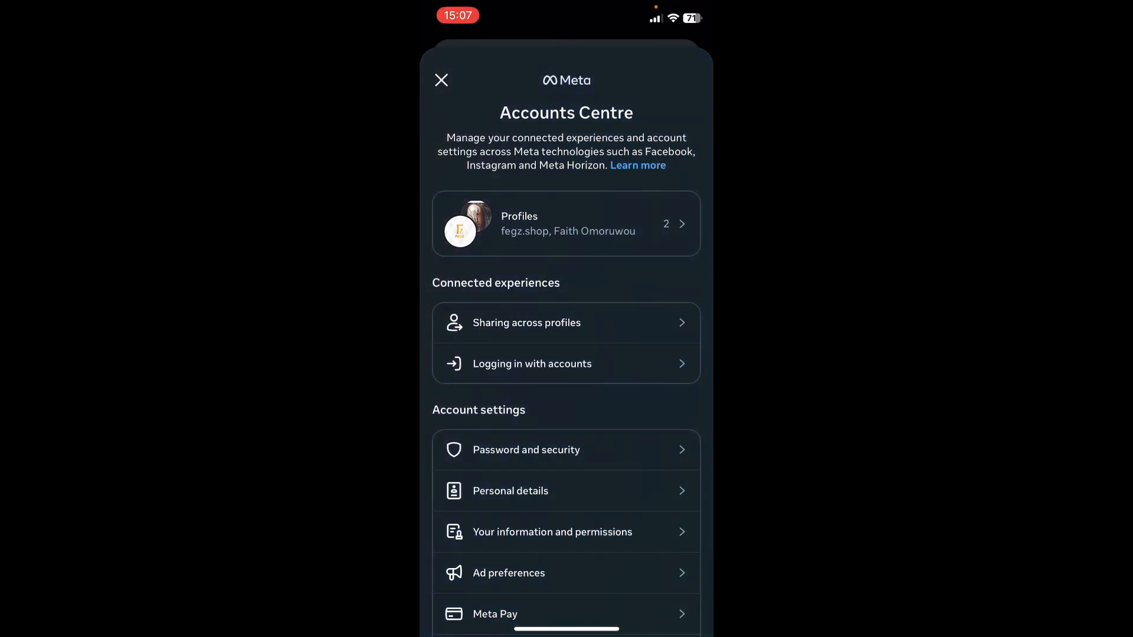
Step: Review the profiles linked in Accounts Centre, open the Facebook profile's details and return to the profile list
{"action": "scroll", "coordinate": [566, 354], "scroll_direction": "down", "scroll_amount": 4}
{"action": "scroll", "coordinate": [567, 354], "scroll_direction": "up", "scroll_amount": 4}
{"action": "left_click", "coordinate": [567, 224]}
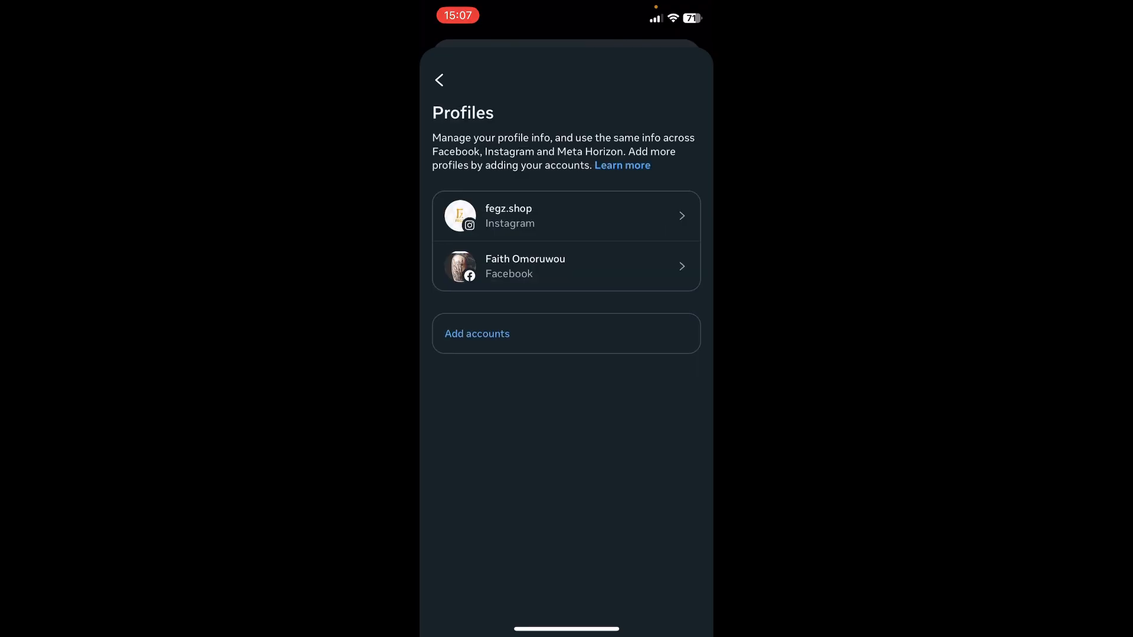
{"action": "scroll", "coordinate": [567, 354], "scroll_direction": "up", "scroll_amount": 1}
{"action": "scroll", "coordinate": [567, 266], "scroll_direction": "up", "scroll_amount": 1}
{"action": "left_click", "coordinate": [525, 266]}
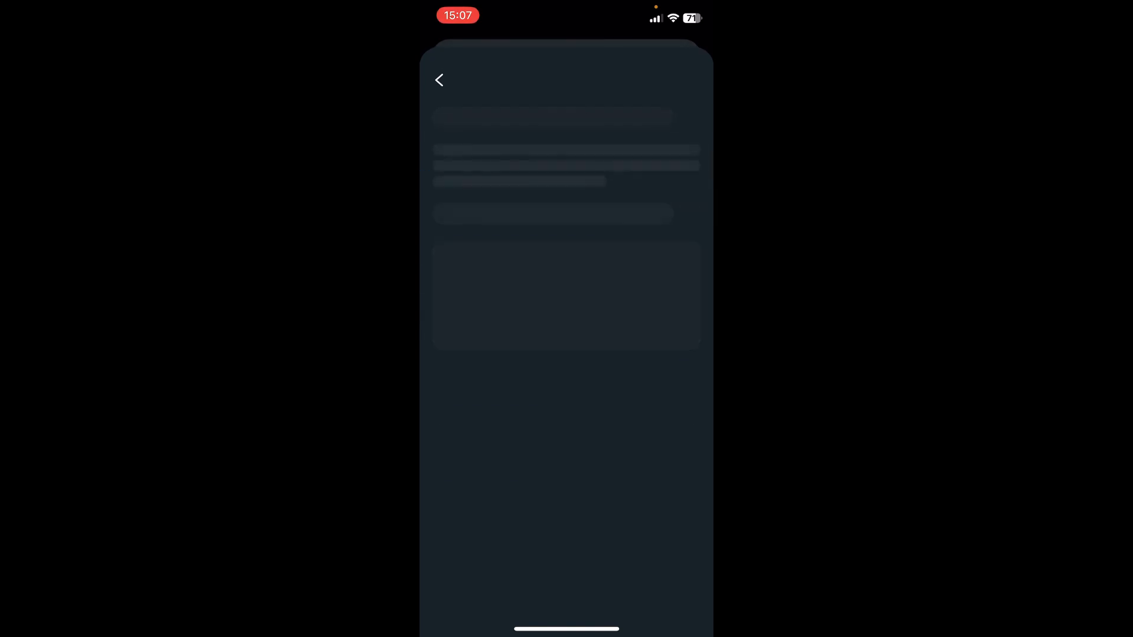
{"action": "left_click", "coordinate": [439, 79]}
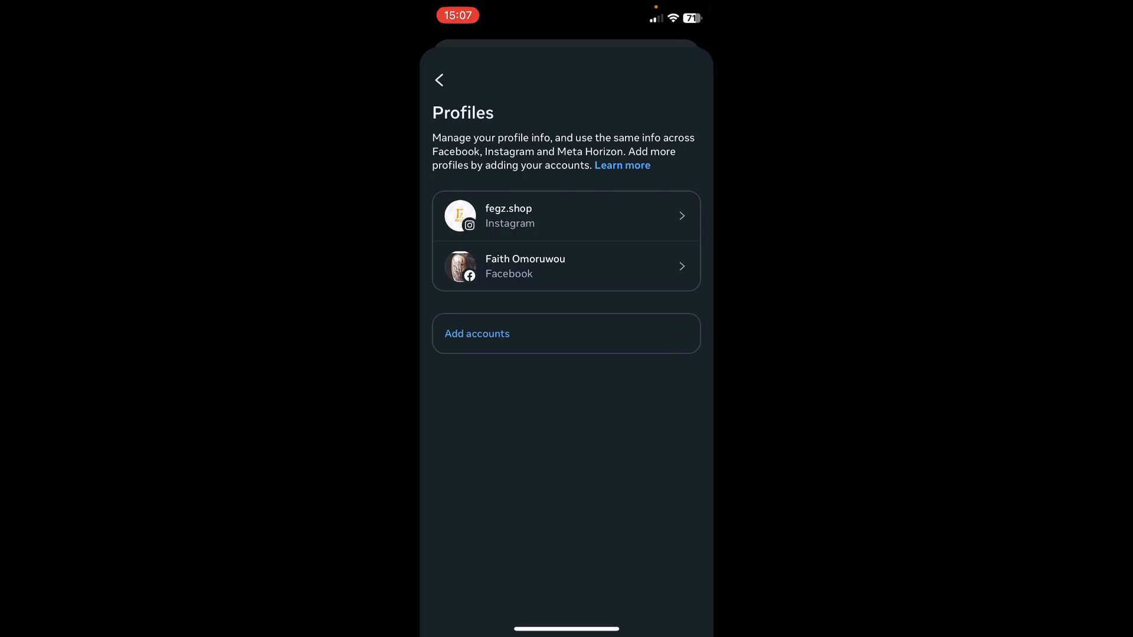
Step: Open the add-accounts choices, deselect the preselected Instagram account, view the accounts already in Accounts Centre, and return to the fegz.shop profile
{"action": "left_click", "coordinate": [477, 334]}
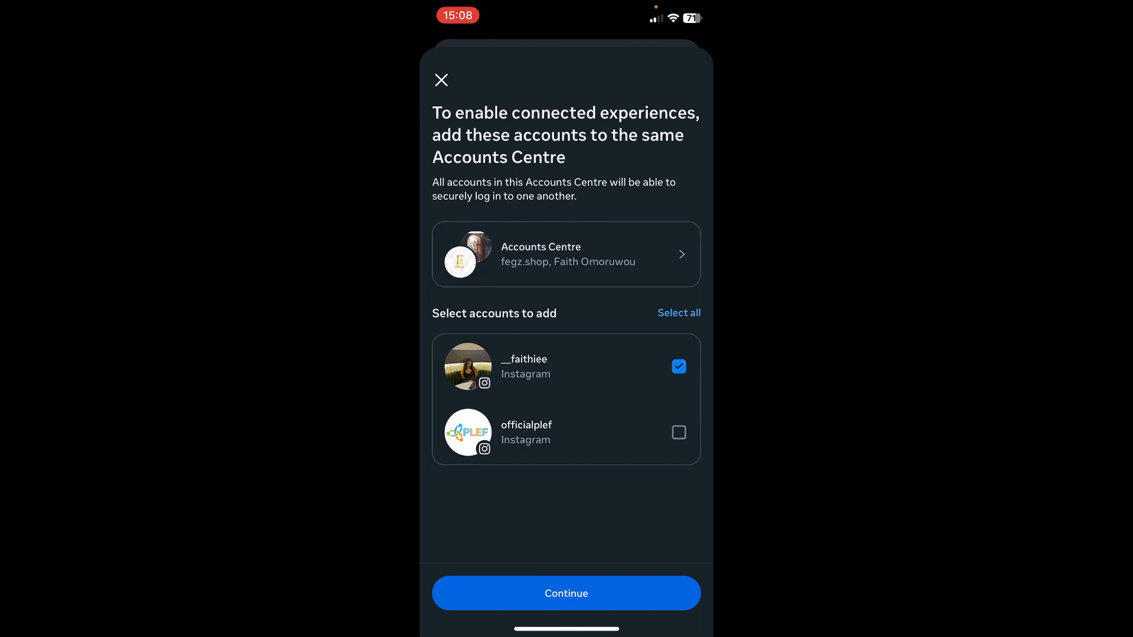
{"action": "left_click", "coordinate": [679, 366]}
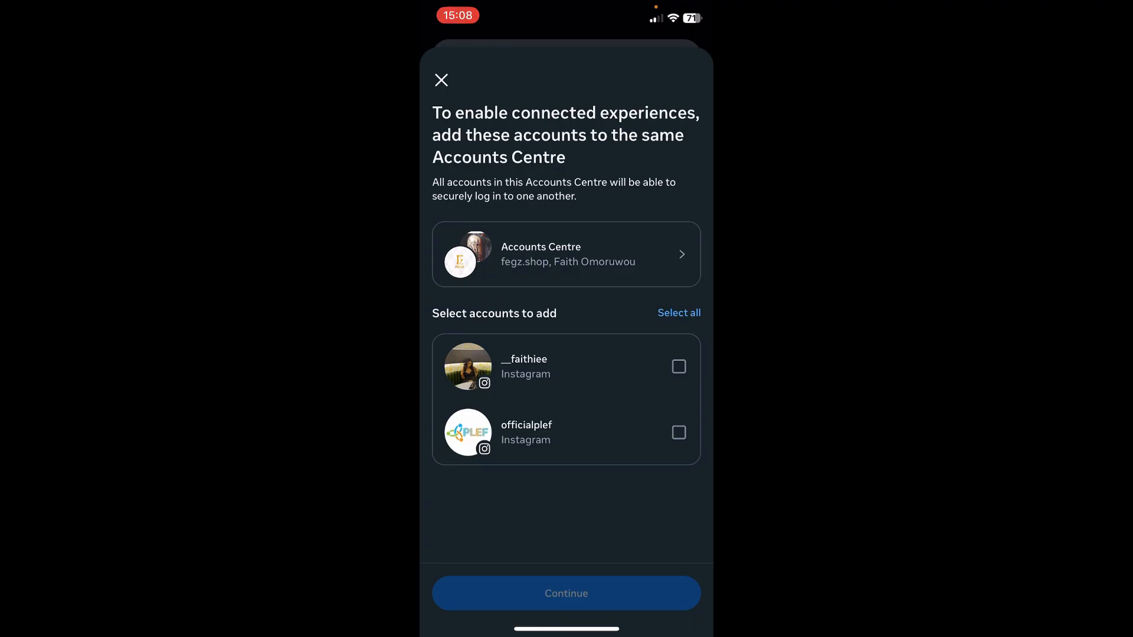
{"action": "left_click", "coordinate": [567, 254]}
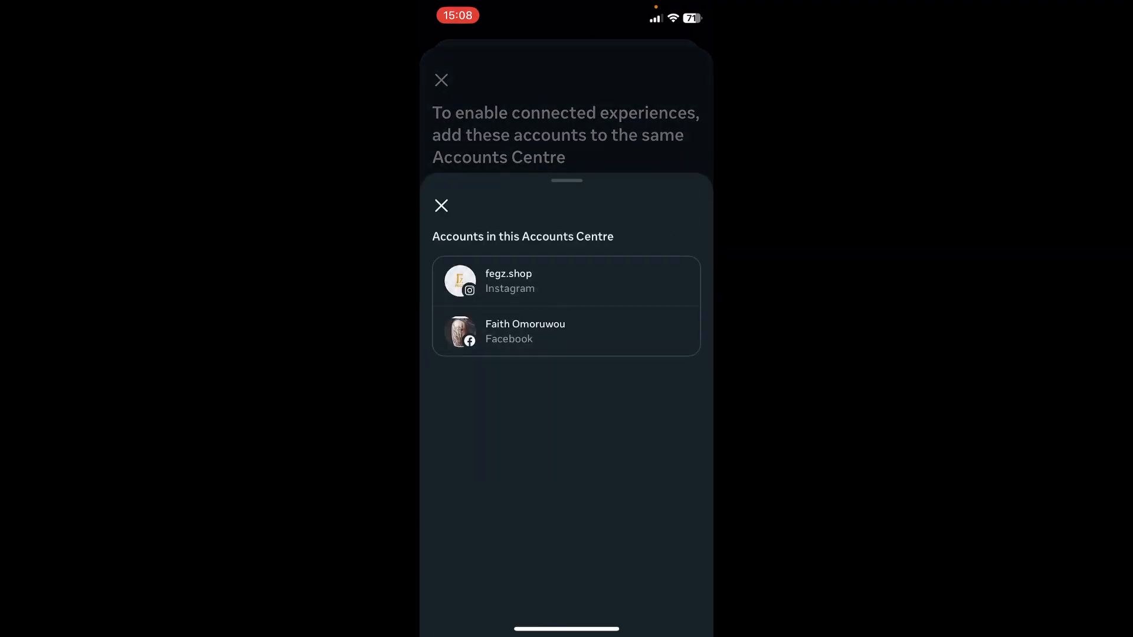
{"action": "left_click", "coordinate": [441, 206]}
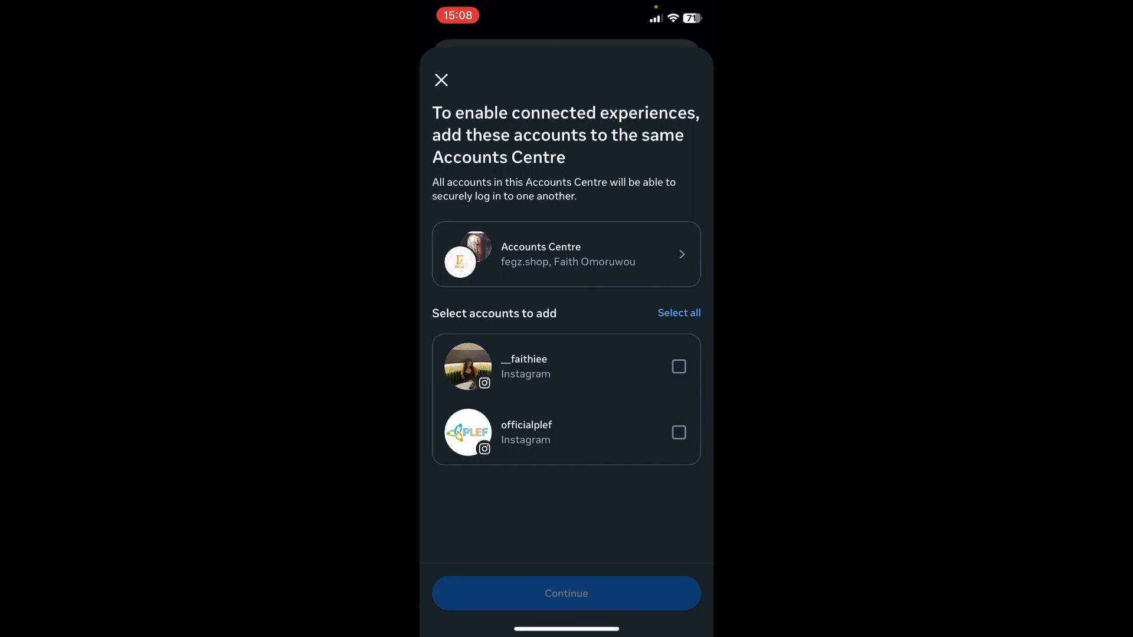
{"action": "left_click", "coordinate": [442, 81]}
{"action": "left_click", "coordinate": [439, 81]}
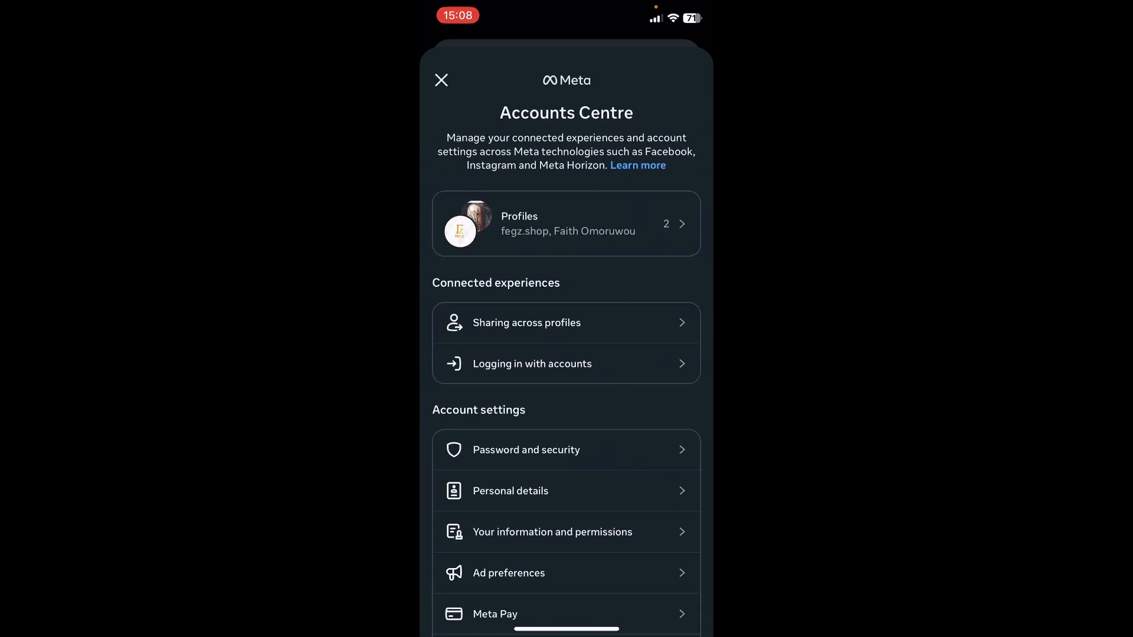
{"action": "left_click", "coordinate": [441, 79]}
{"action": "left_click", "coordinate": [431, 52]}
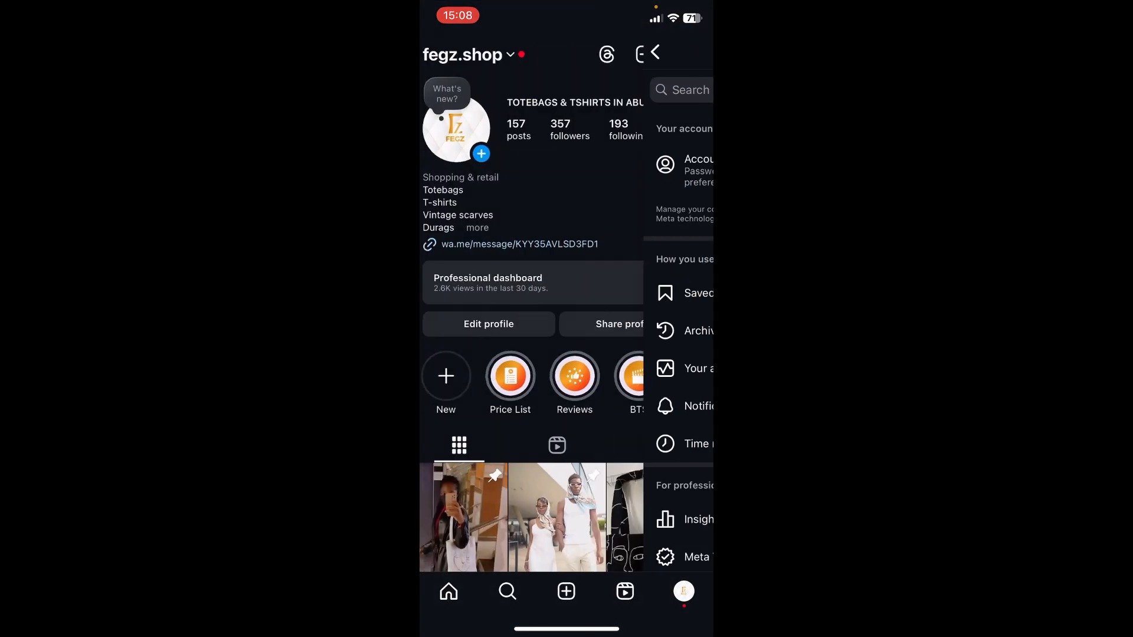
Step: Reopen Accounts Centre from settings, revisit where accounts are added to the linked profiles, and leave without adding any
{"action": "left_click", "coordinate": [691, 54]}
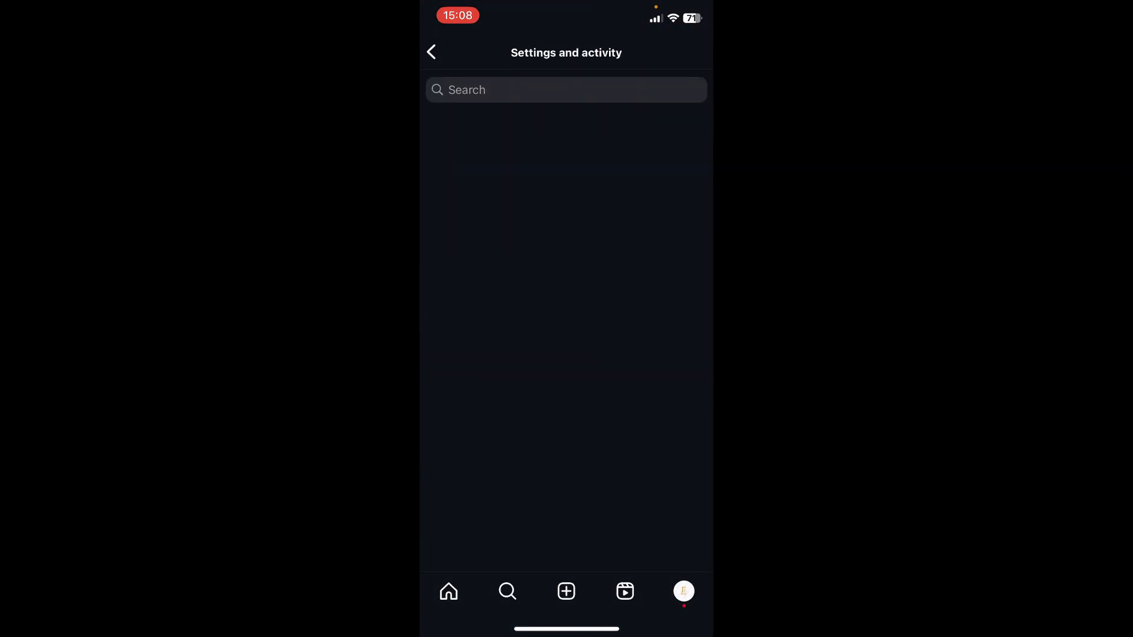
{"action": "left_click", "coordinate": [531, 168]}
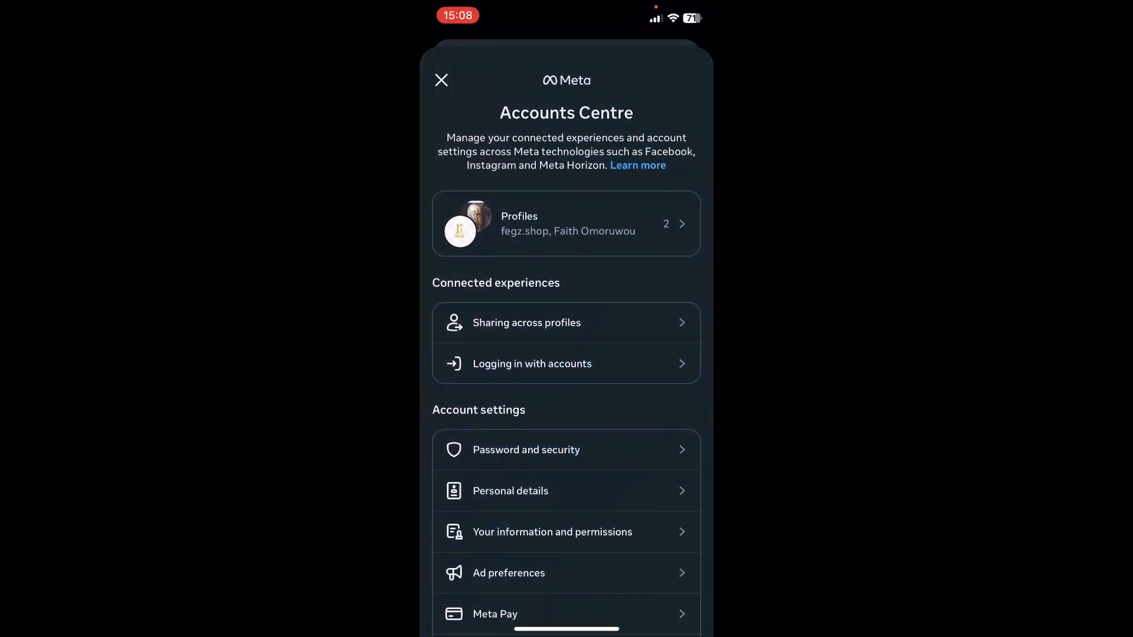
{"action": "left_click", "coordinate": [531, 491]}
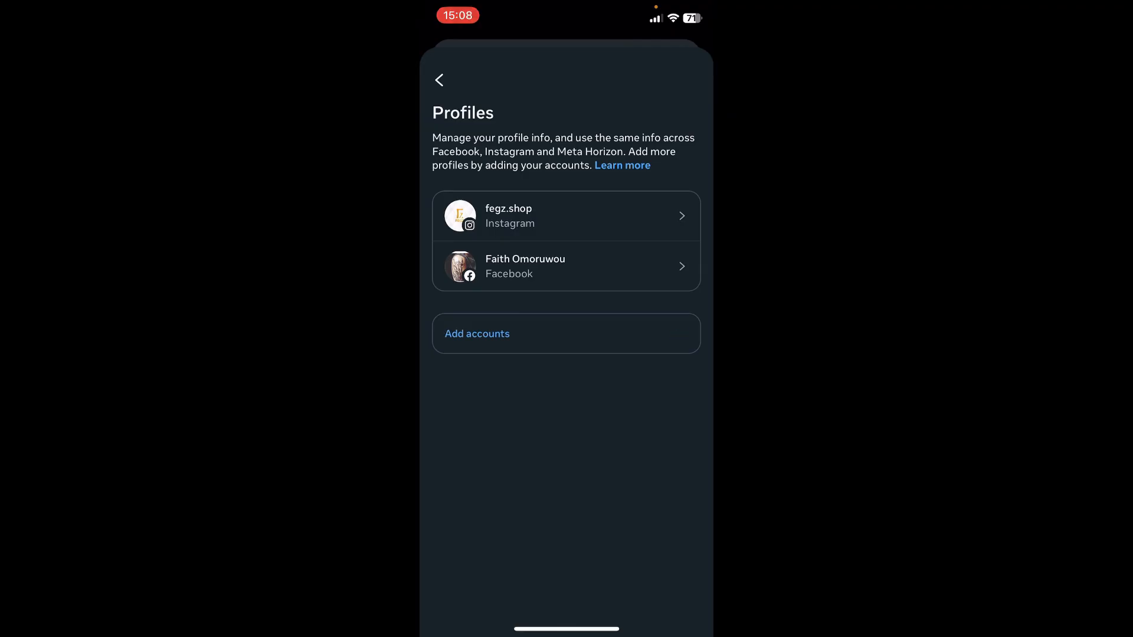
{"action": "left_click", "coordinate": [477, 334]}
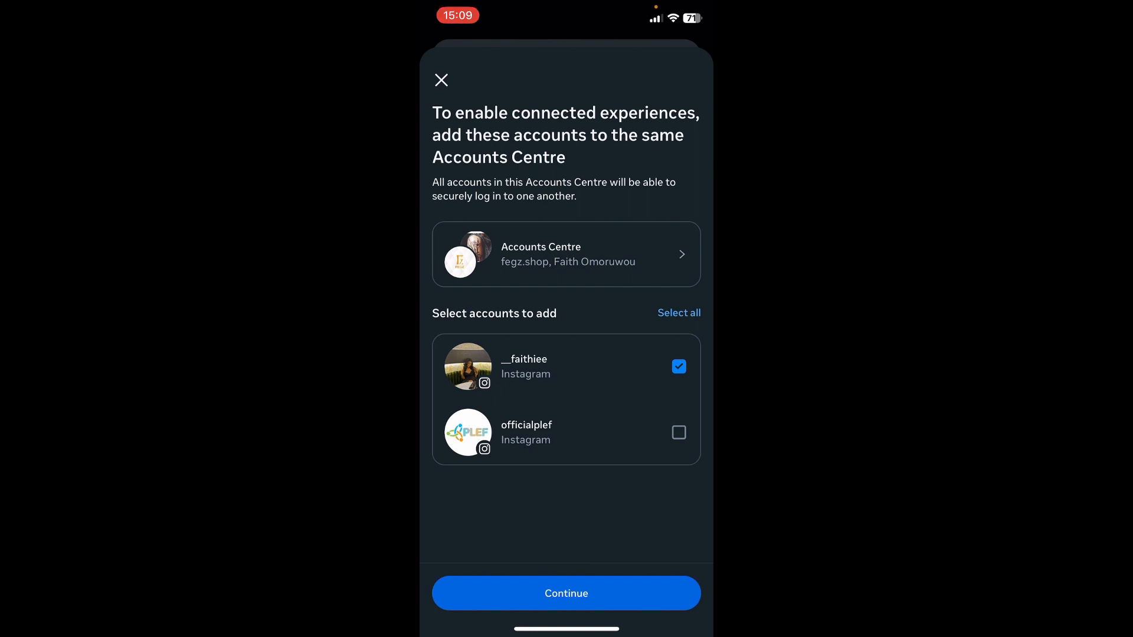
{"action": "left_click", "coordinate": [441, 80]}
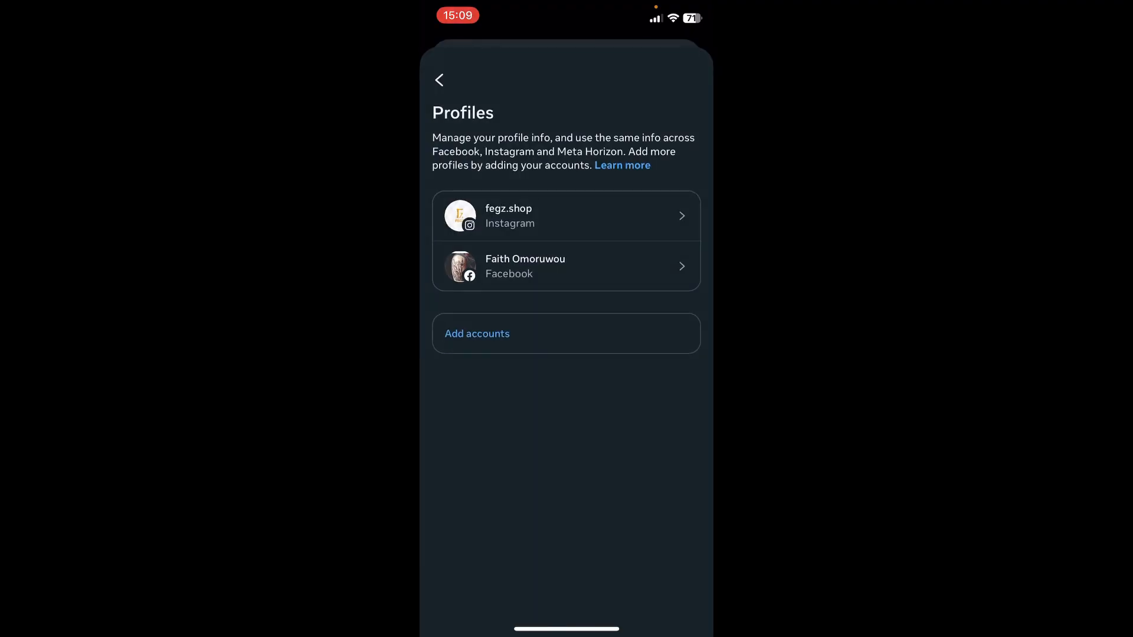
{"action": "left_click", "coordinate": [439, 80]}
{"action": "left_click", "coordinate": [441, 80]}
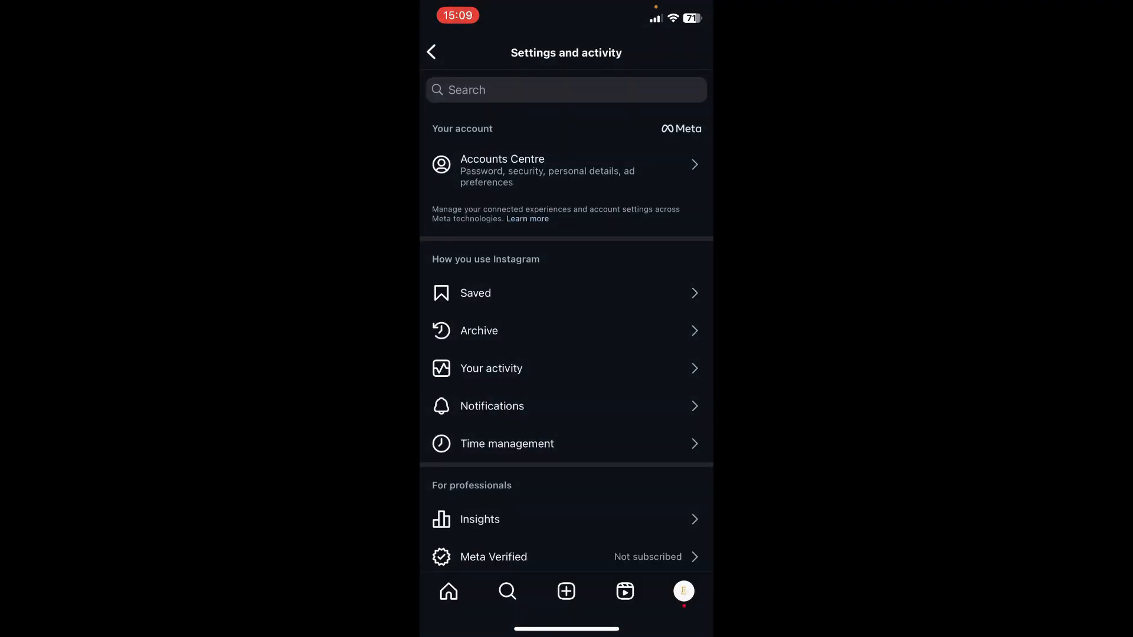
{"action": "left_click", "coordinate": [431, 53]}
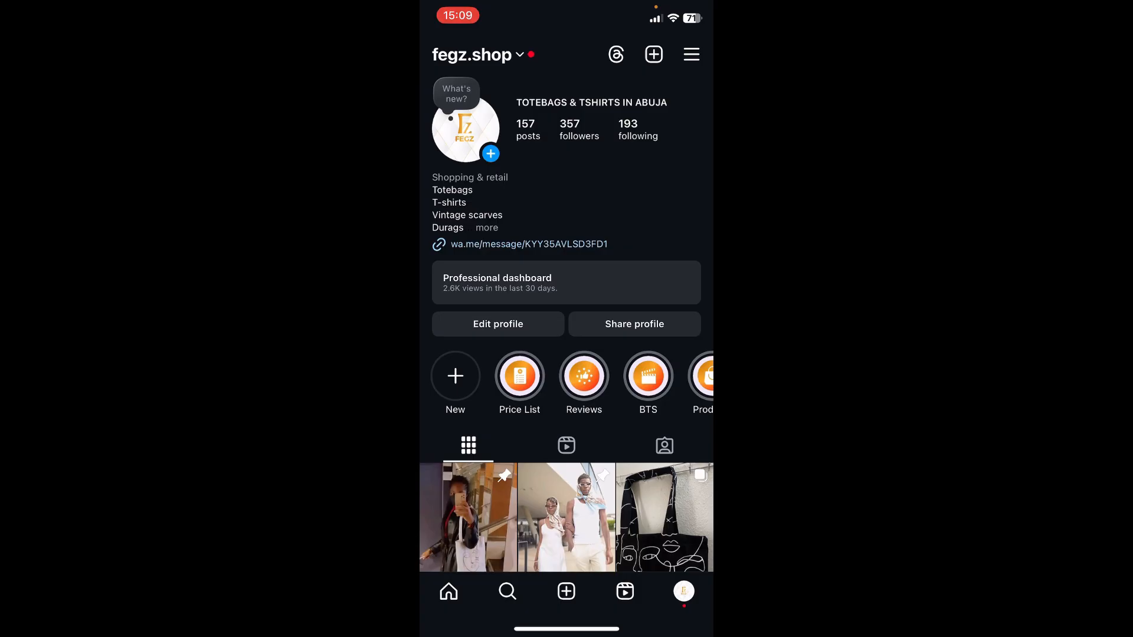
Step: Expand the fegz.shop bio, open the profile for editing and examine its public business information, including the connected Page
{"action": "left_click", "coordinate": [487, 227]}
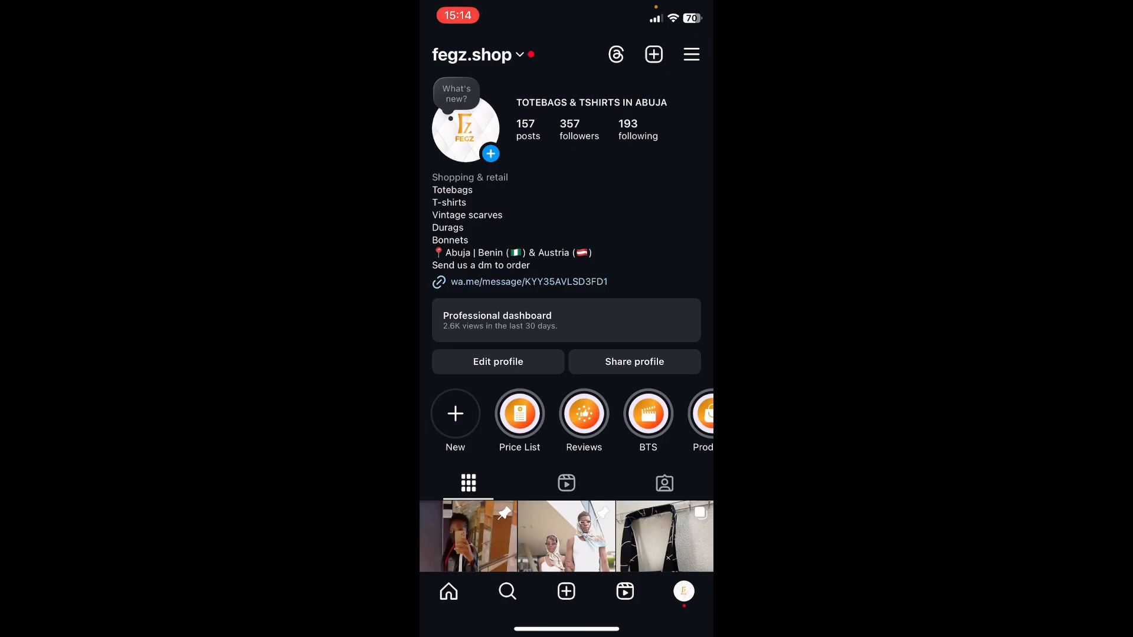
{"action": "left_click", "coordinate": [498, 361]}
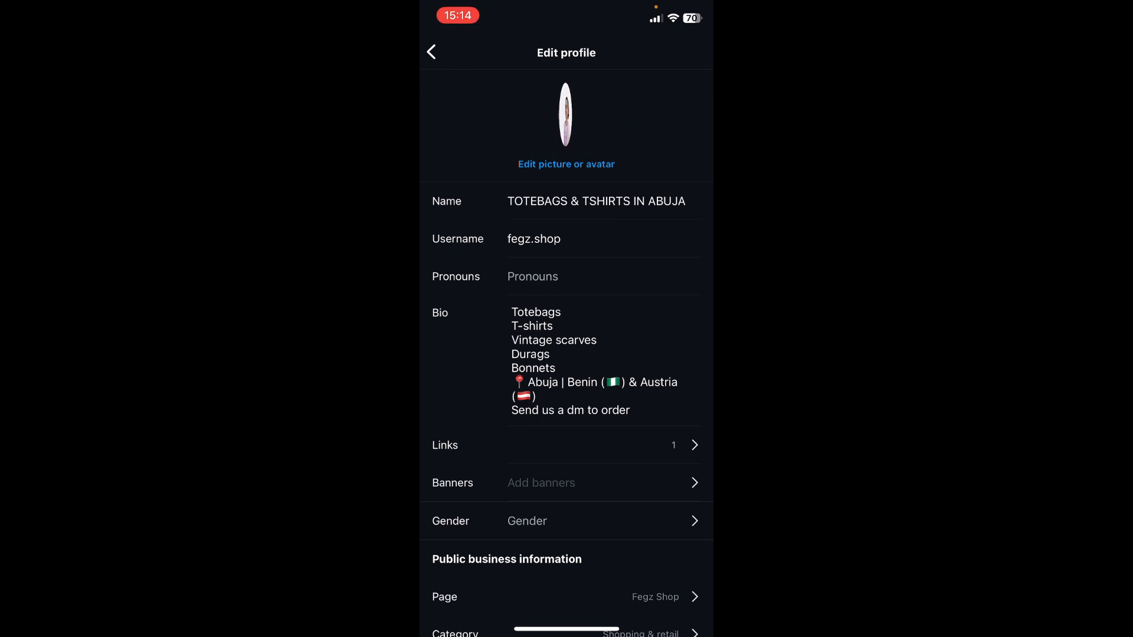
{"action": "scroll", "coordinate": [567, 354], "scroll_direction": "down", "scroll_amount": 4}
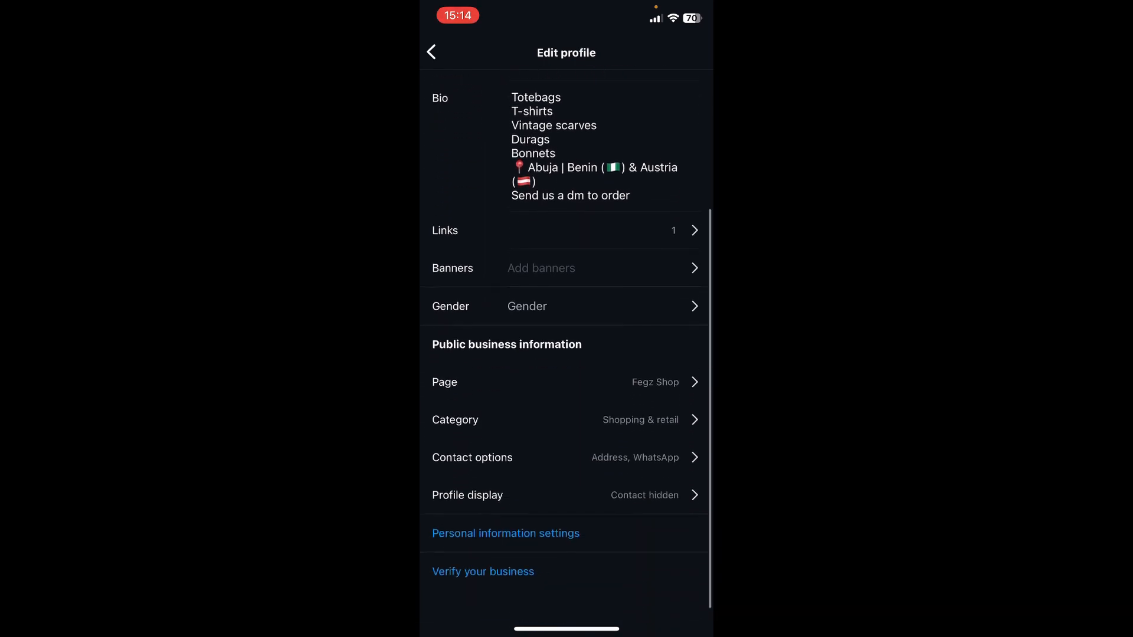
{"action": "scroll", "coordinate": [567, 354], "scroll_direction": "up", "scroll_amount": 5}
{"action": "scroll", "coordinate": [567, 354], "scroll_direction": "down", "scroll_amount": 5}
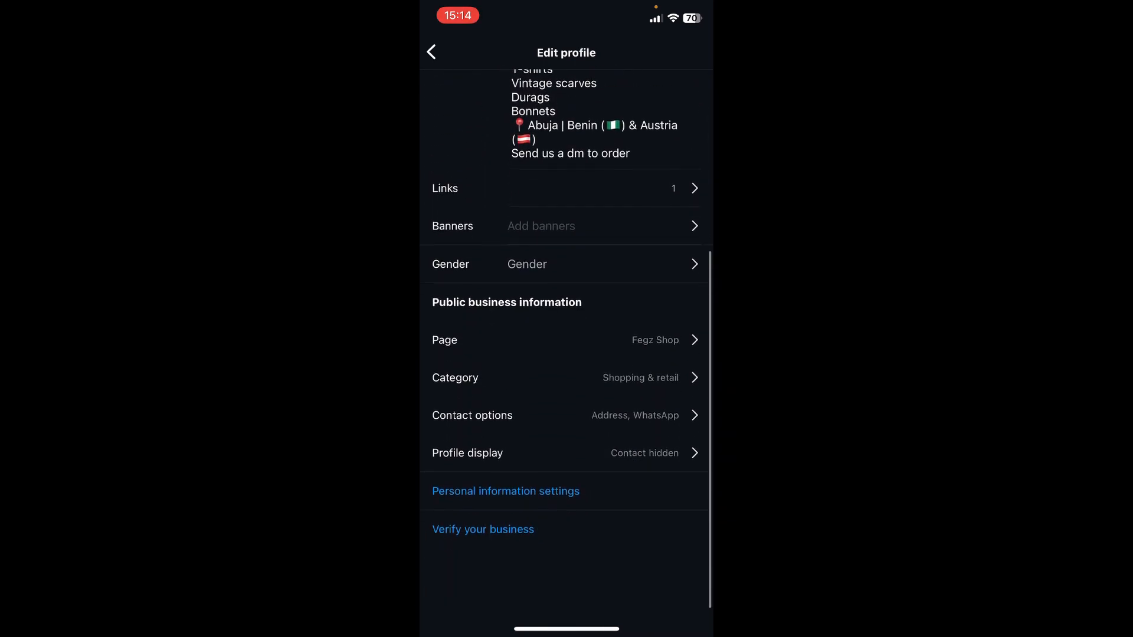
Step: Examine the connection options for the Page linked to fegz.shop, dismiss them without changes, and return to the Instagram profile
{"action": "left_click", "coordinate": [460, 422]}
{"action": "left_click", "coordinate": [431, 52]}
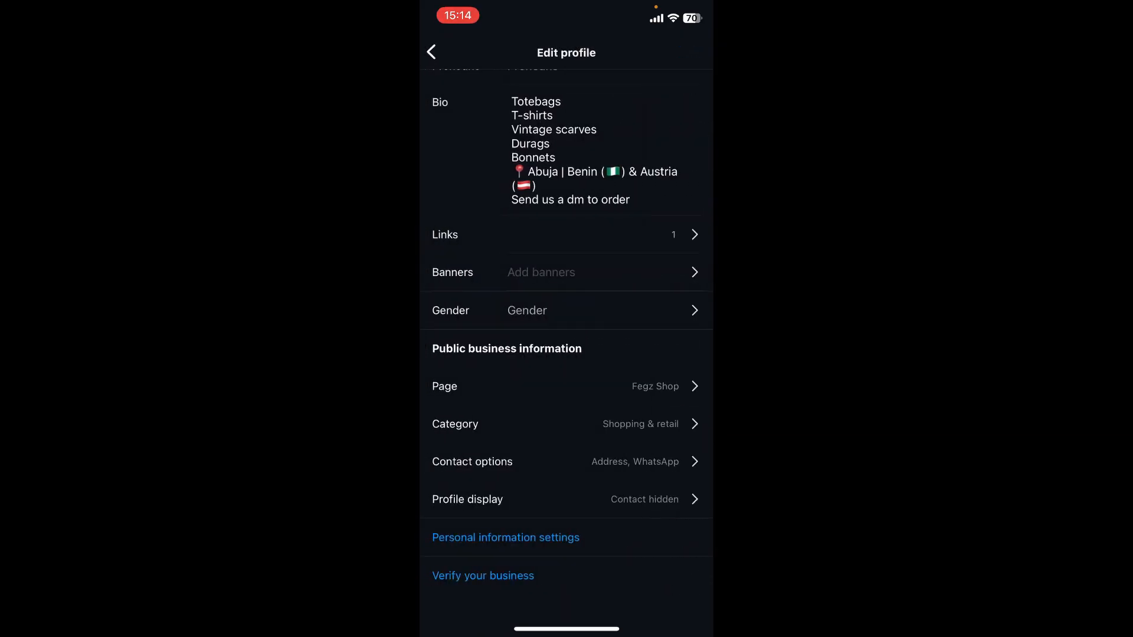
{"action": "left_click", "coordinate": [567, 386]}
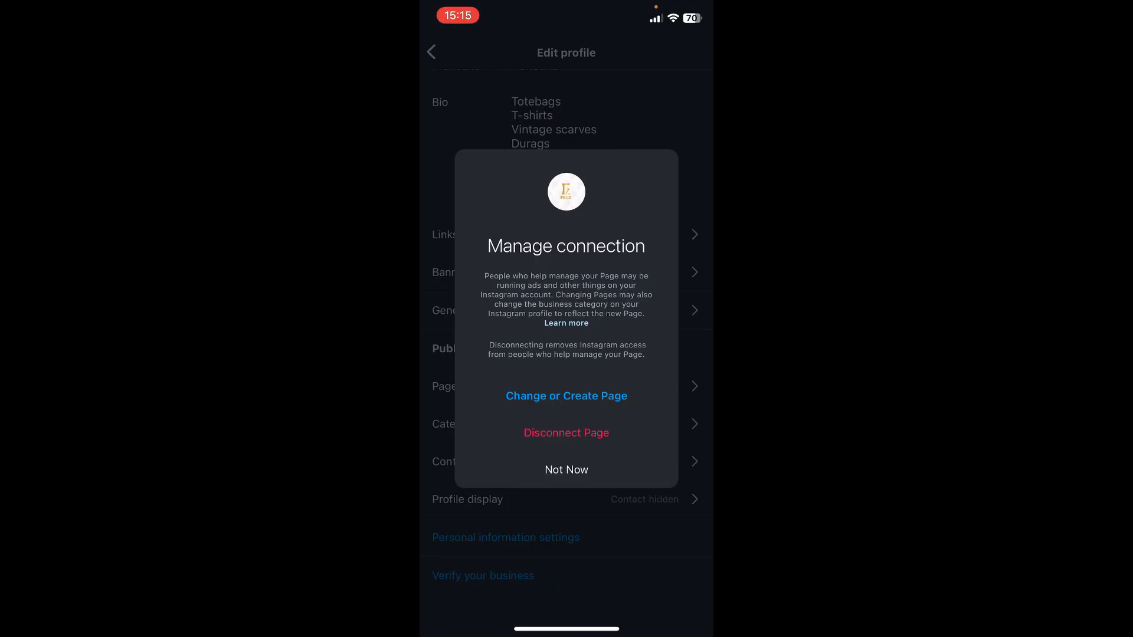
{"action": "left_click", "coordinate": [567, 470]}
{"action": "left_click", "coordinate": [432, 52]}
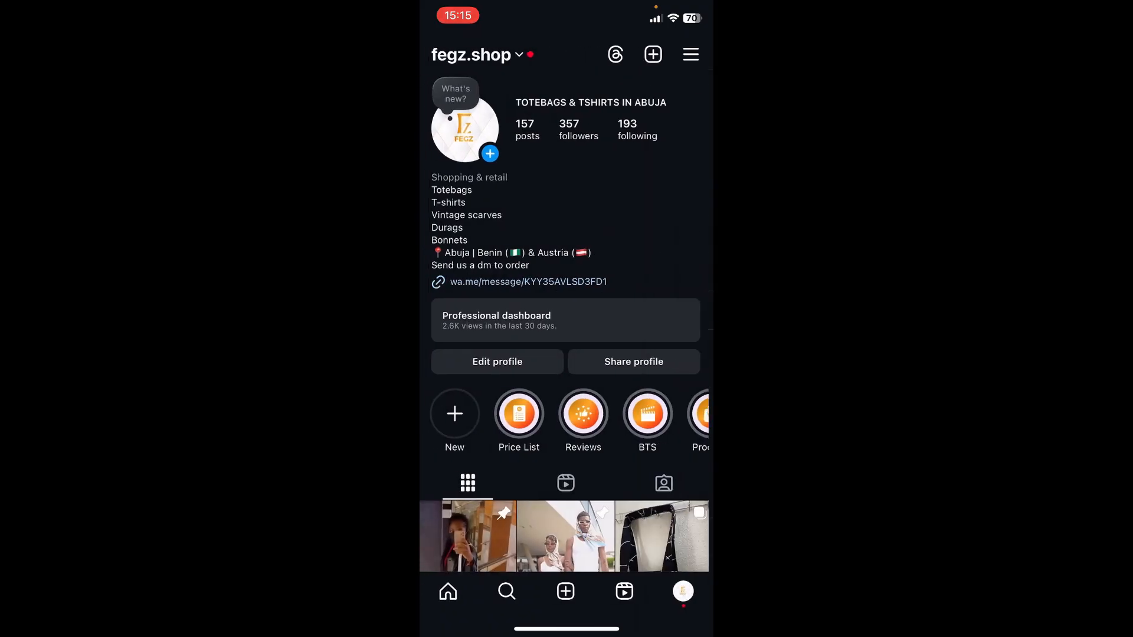
Step: Switch to the Facebook app and save the account's login info on the device
{"action": "left_click_drag", "start_coordinate": [567, 629], "coordinate": [577, 473]}
{"action": "left_click", "coordinate": [600, 452]}
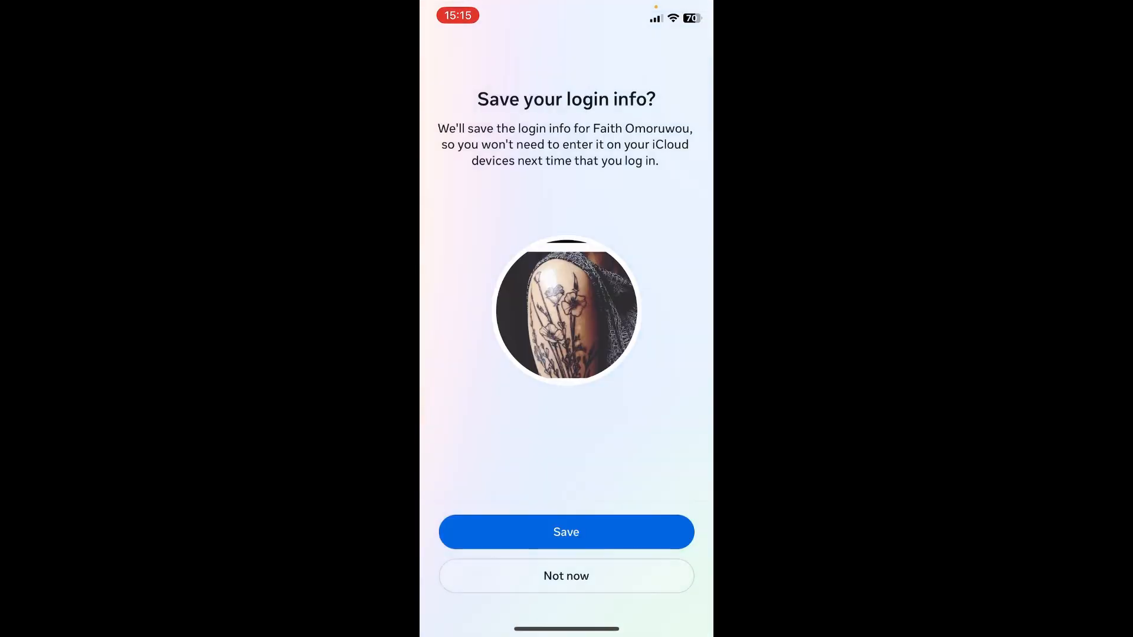
{"action": "left_click", "coordinate": [566, 532]}
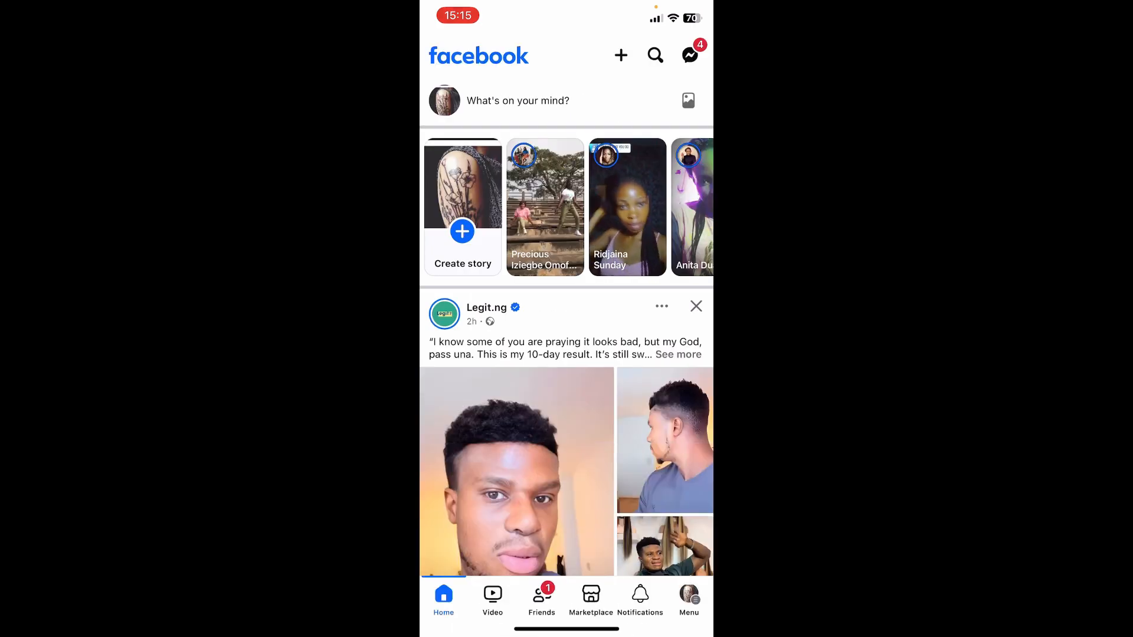
Step: Switch to Instagram to show the fegz.shop profile, revisit the Facebook home feed, and leave for the phone's home screen
{"action": "left_click_drag", "start_coordinate": [566, 629], "coordinate": [566, 378]}
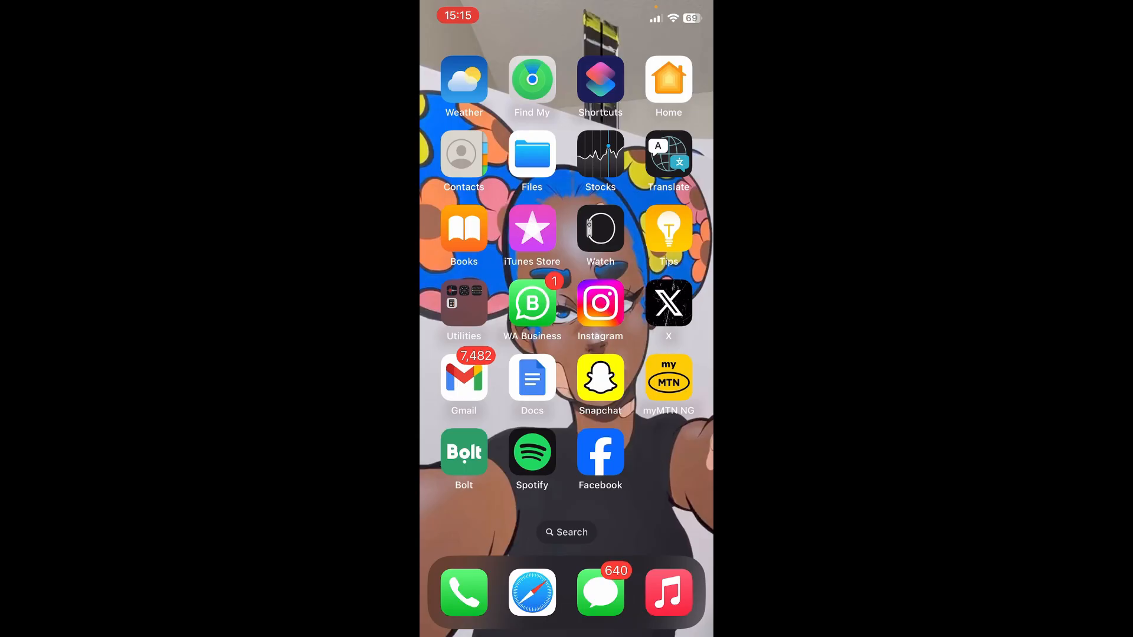
{"action": "left_click", "coordinate": [601, 303]}
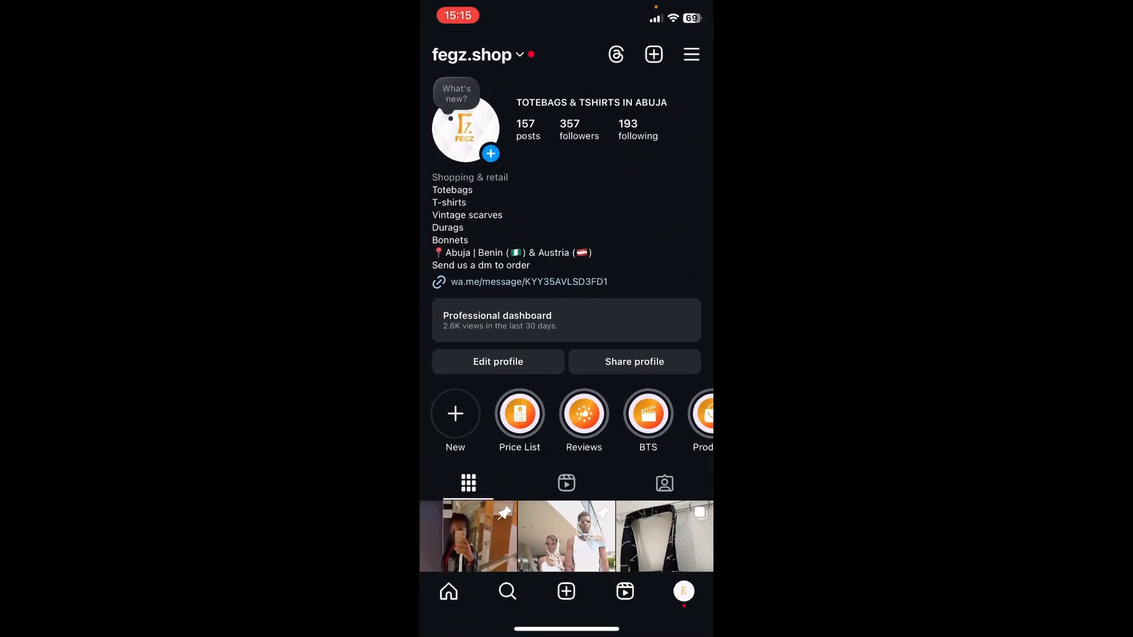
{"action": "left_click_drag", "start_coordinate": [567, 629], "coordinate": [566, 413]}
{"action": "left_click", "coordinate": [600, 452]}
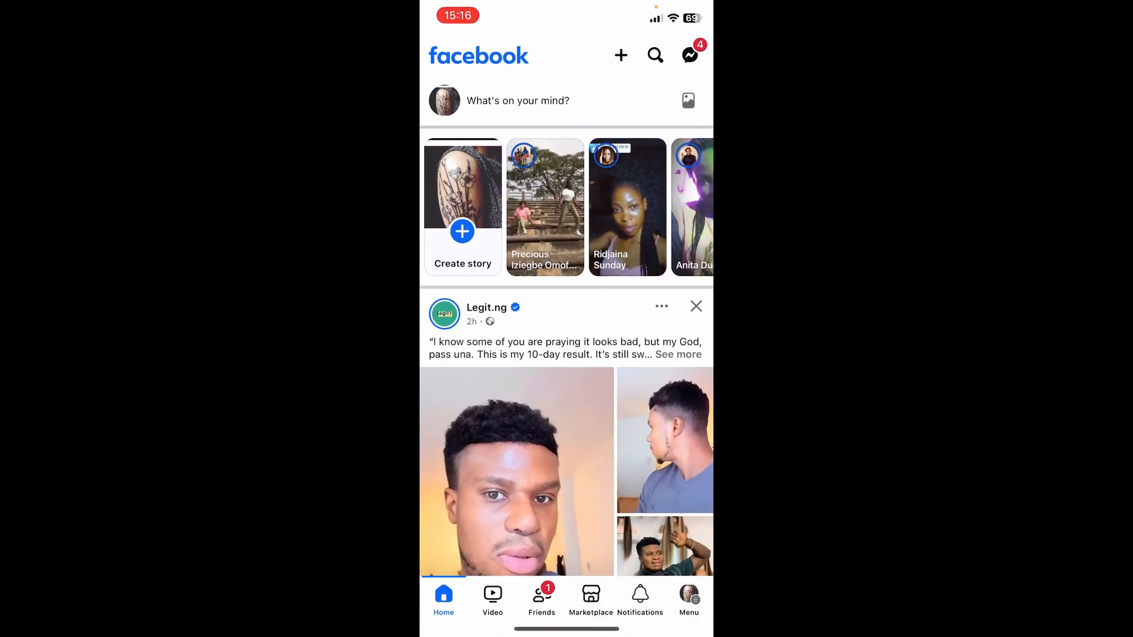
{"action": "left_click_drag", "start_coordinate": [566, 629], "coordinate": [567, 413]}
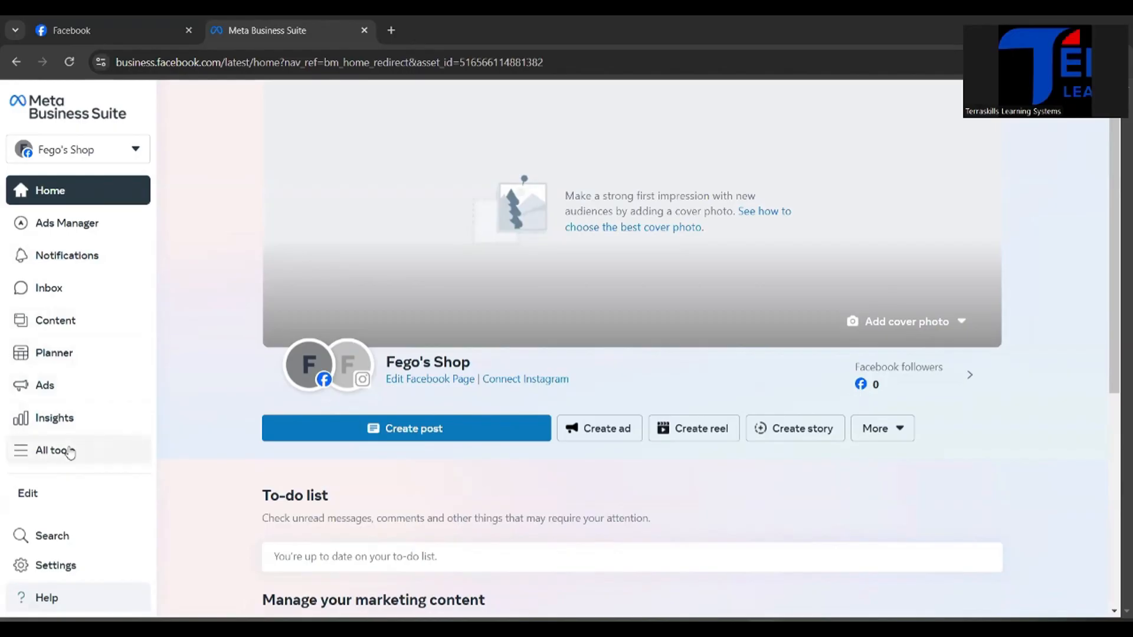
Step: Open Billing & payments from all tools of Meta Business Suite in a separate browser tab and switch to it
{"action": "left_click", "coordinate": [68, 452]}
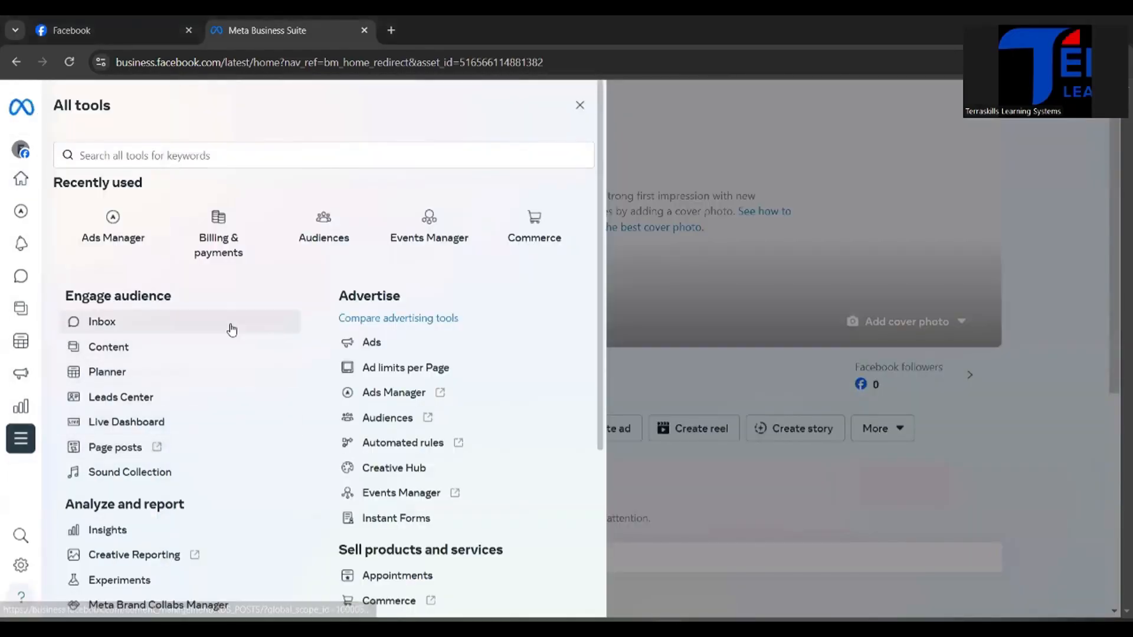
{"action": "right_click", "coordinate": [204, 232]}
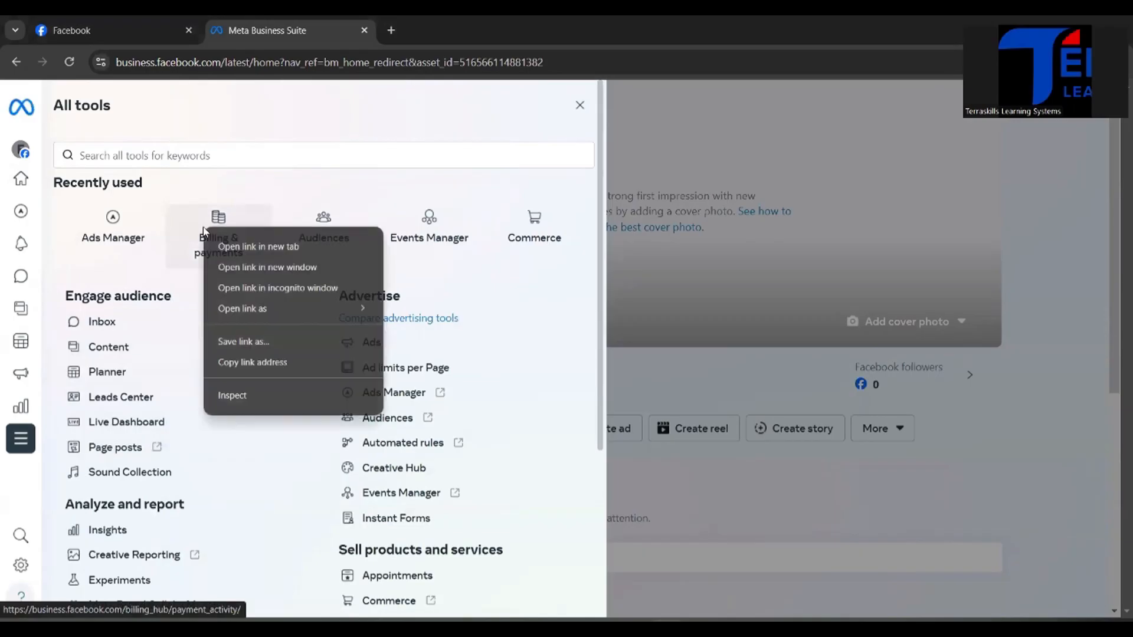
{"action": "left_click", "coordinate": [241, 247]}
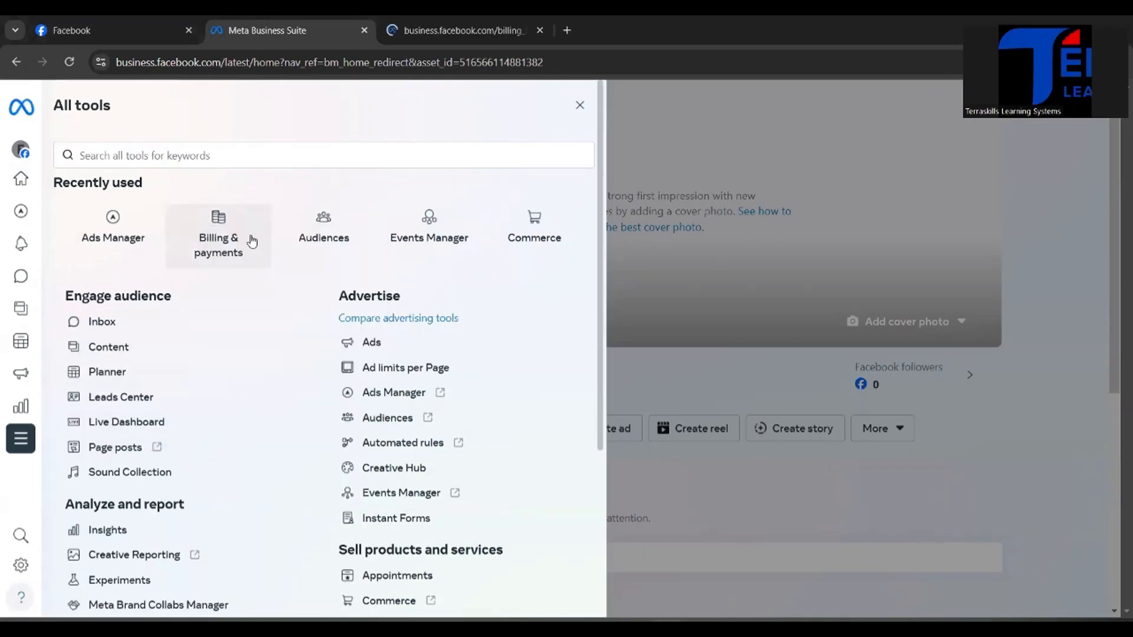
{"action": "left_click", "coordinate": [391, 35]}
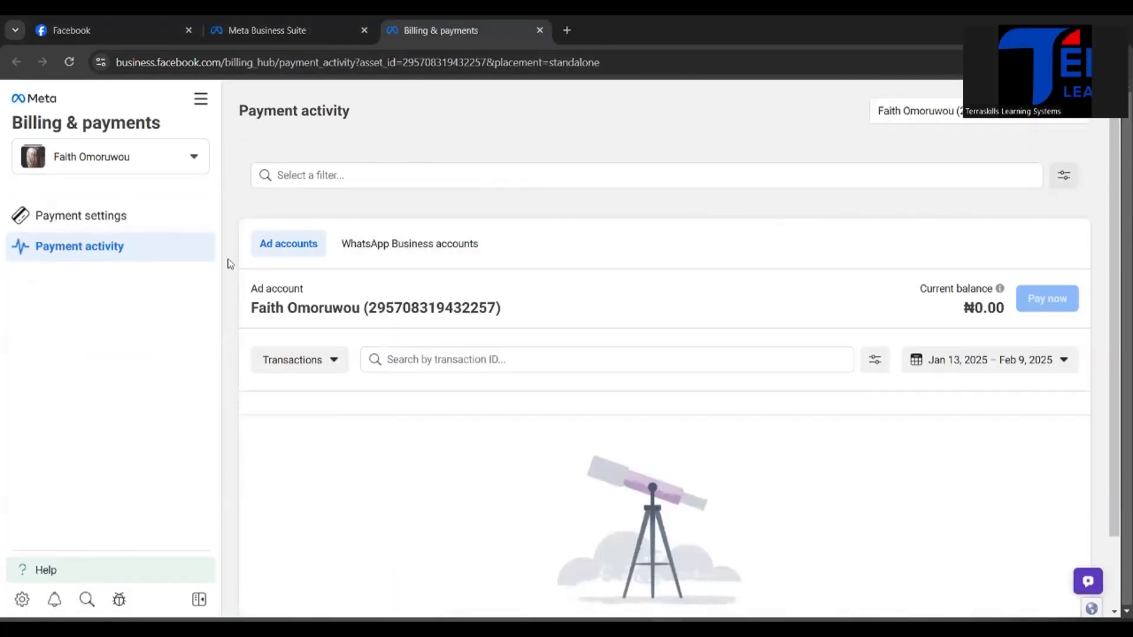
Step: Open the business settings of The Fegz Shop portfolio and show the Pages under its accounts
{"action": "left_click", "coordinate": [201, 104]}
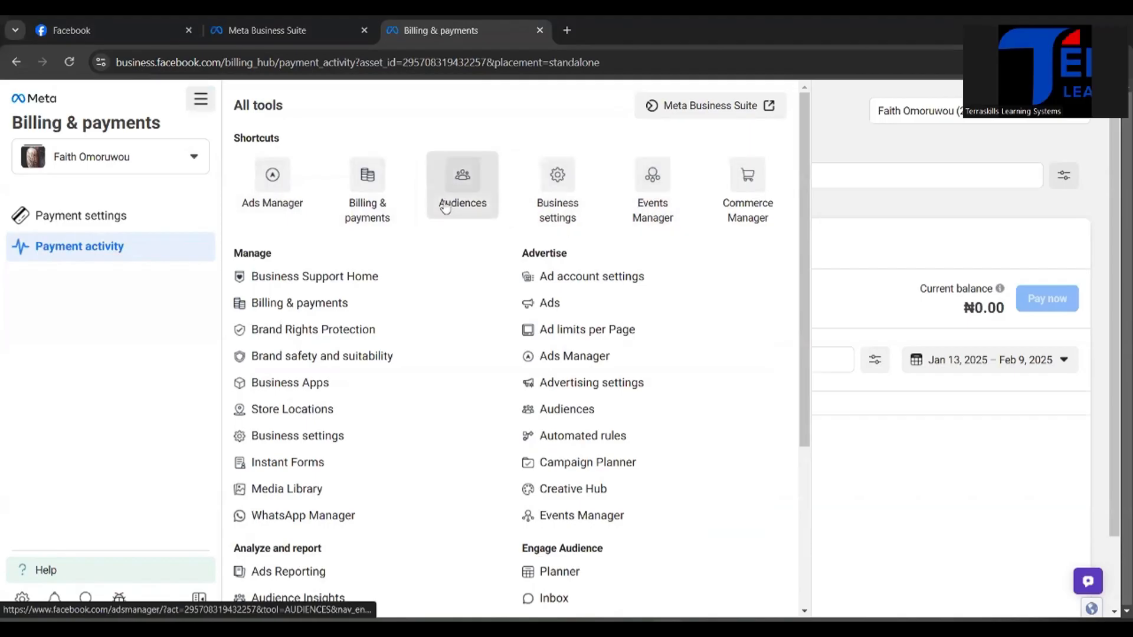
{"action": "left_click", "coordinate": [567, 202]}
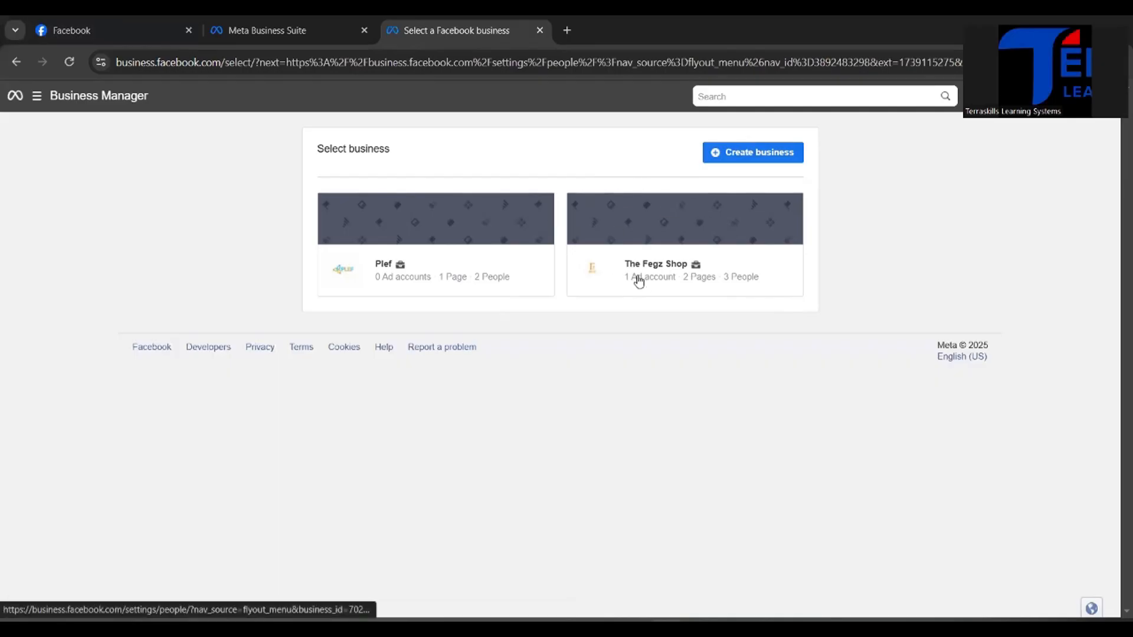
{"action": "left_click", "coordinate": [704, 247]}
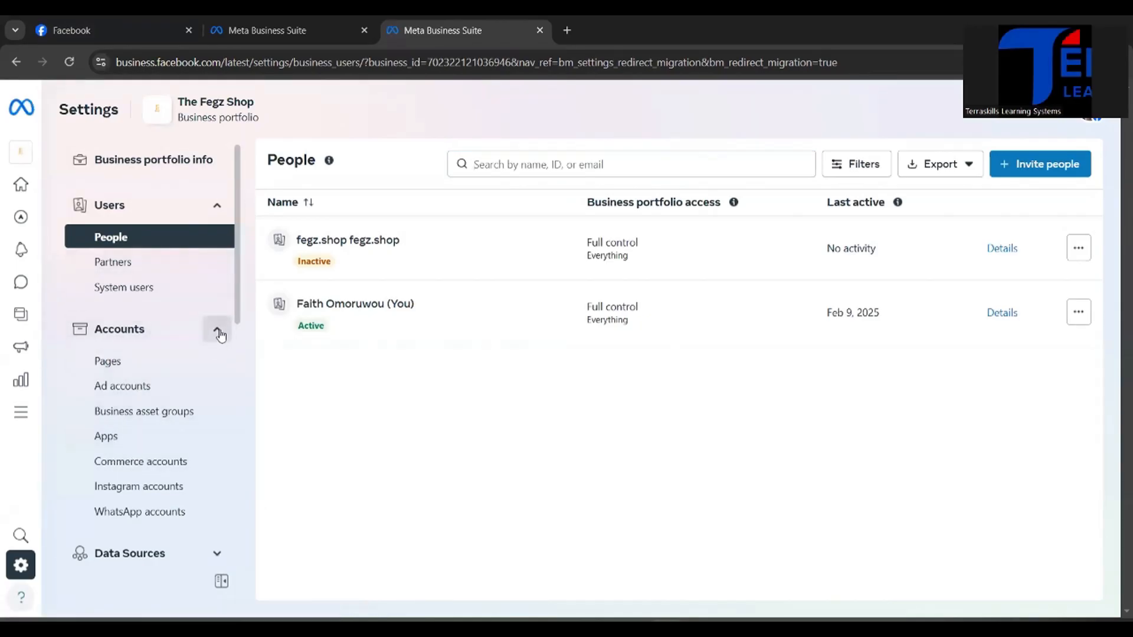
{"action": "left_click", "coordinate": [218, 331]}
{"action": "left_click", "coordinate": [217, 331]}
{"action": "left_click", "coordinate": [121, 362]}
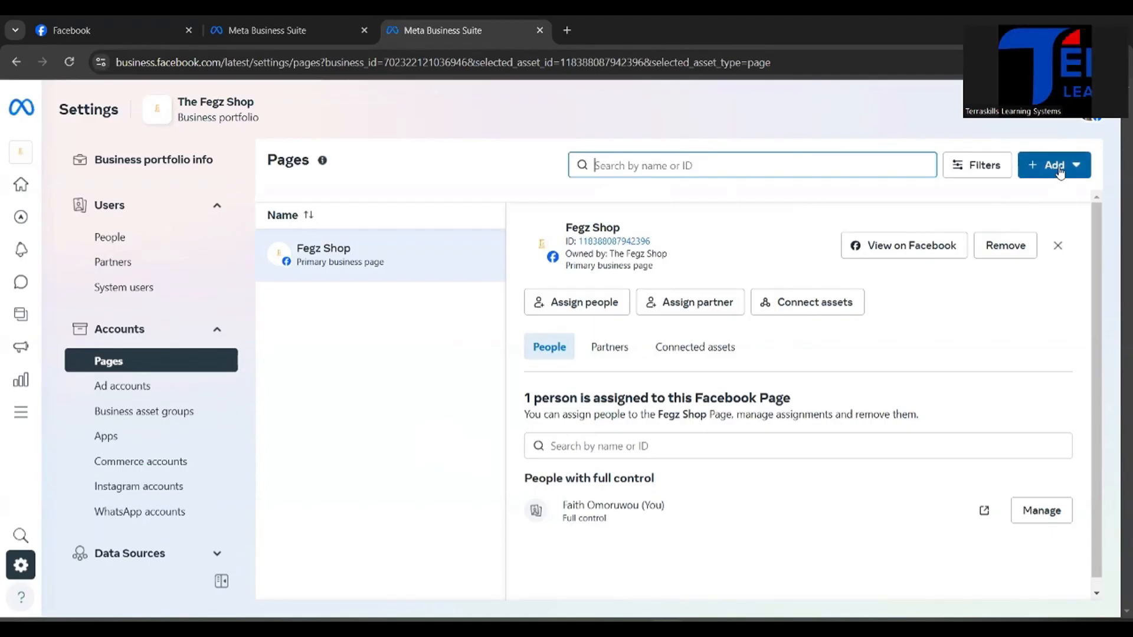
Step: Select Fego's Shop as an existing Facebook Page for the portfolio, and close the dialog without requesting it
{"action": "left_click", "coordinate": [1059, 170]}
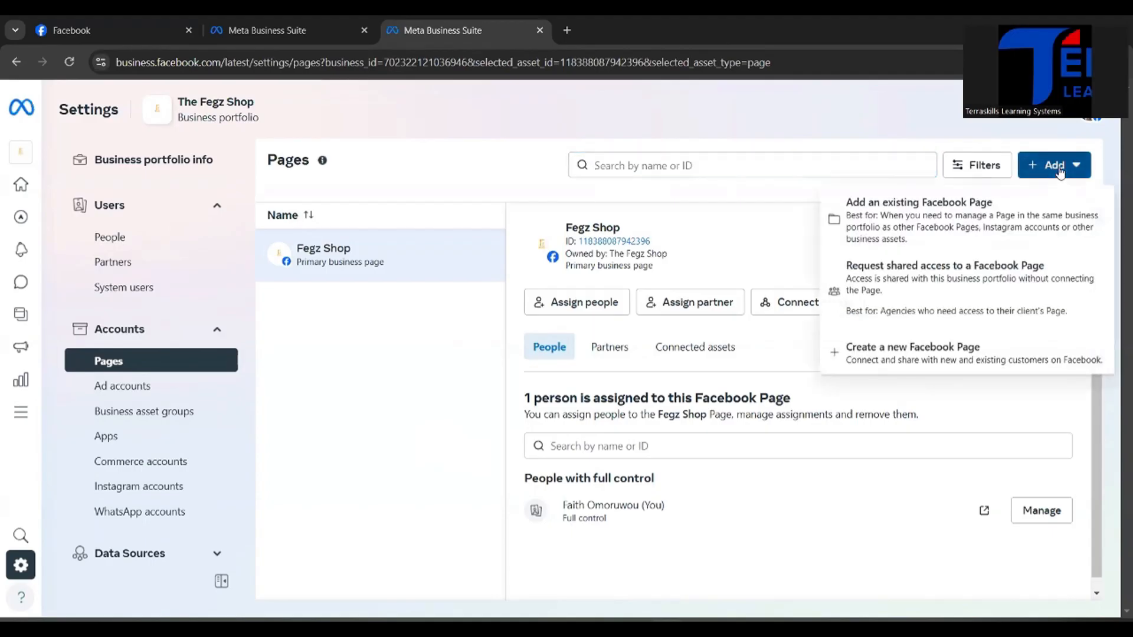
{"action": "left_click", "coordinate": [866, 217]}
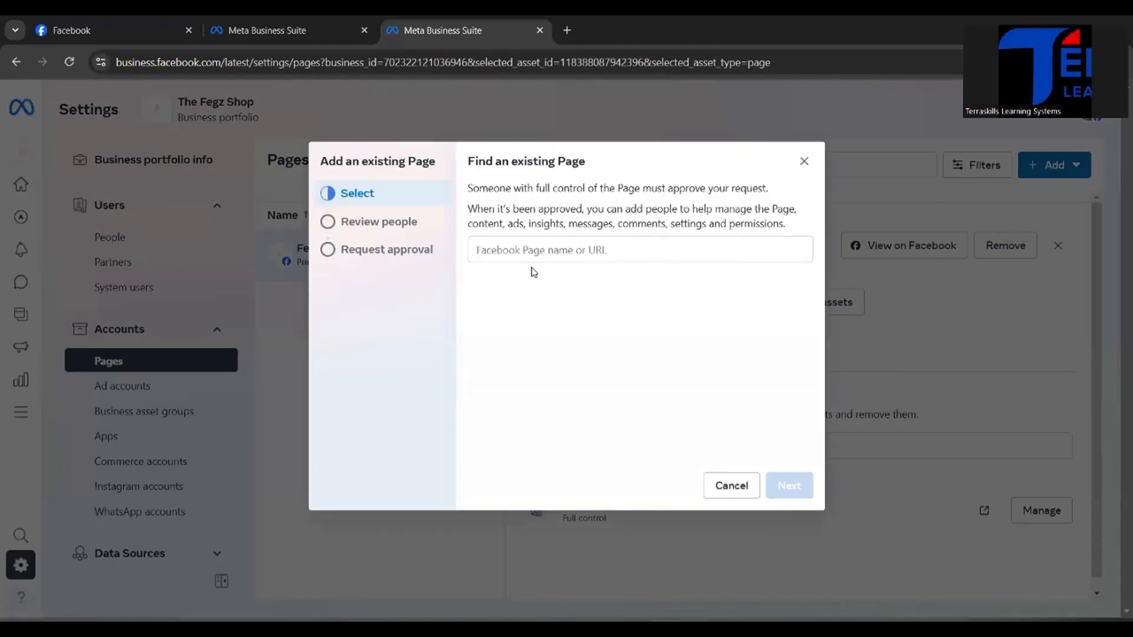
{"action": "left_click", "coordinate": [533, 250]}
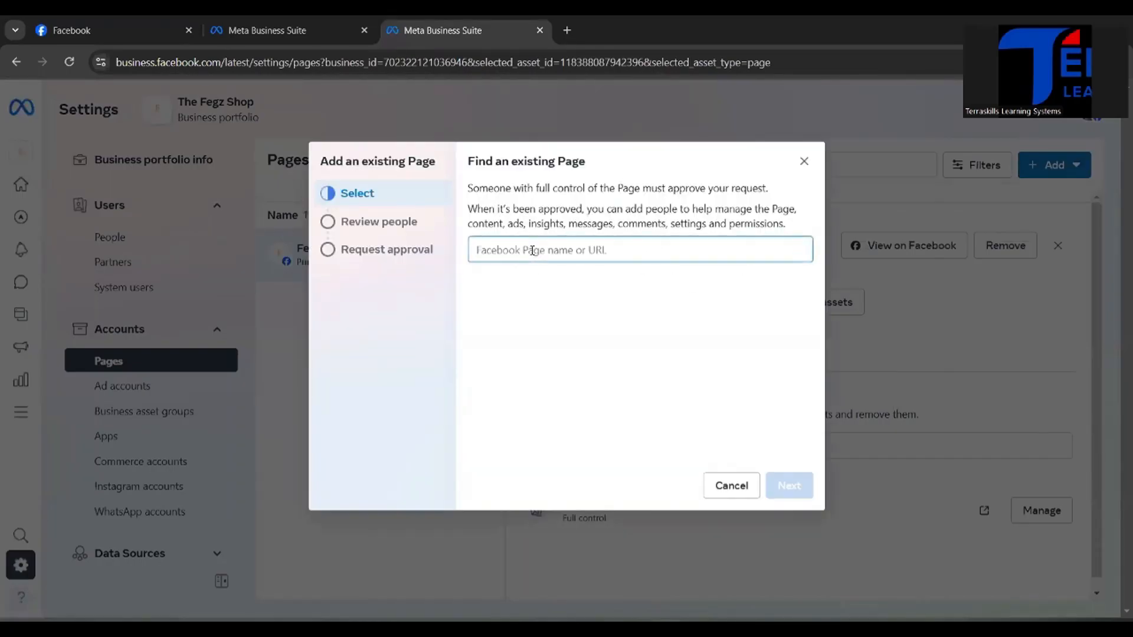
{"action": "type", "text": "fe"}
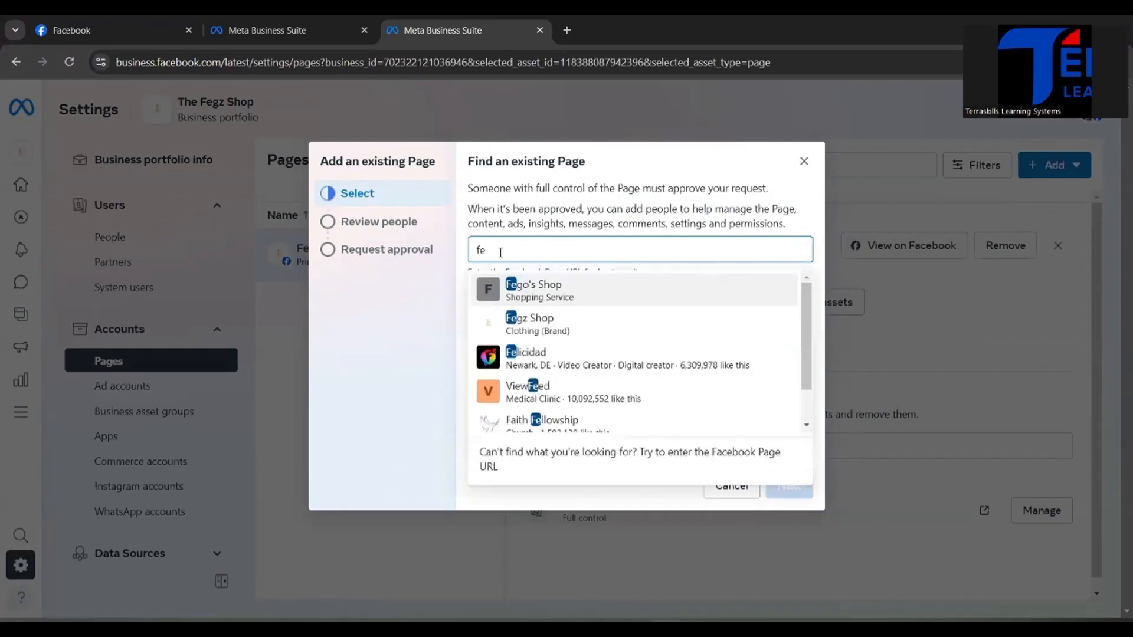
{"action": "type", "text": "go"}
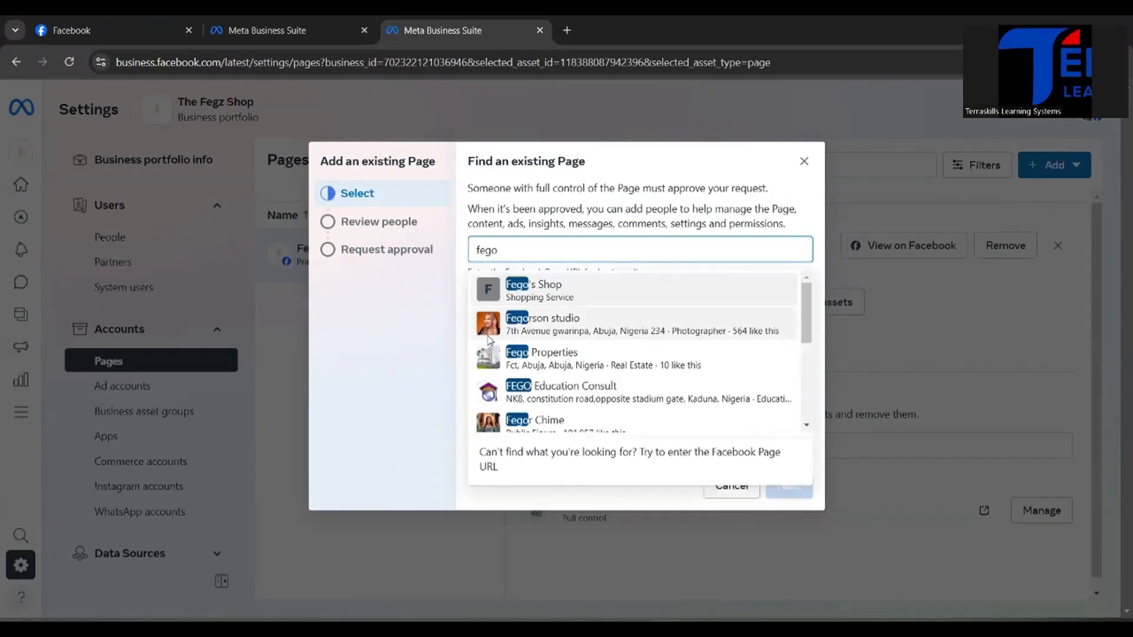
{"action": "left_click", "coordinate": [572, 289]}
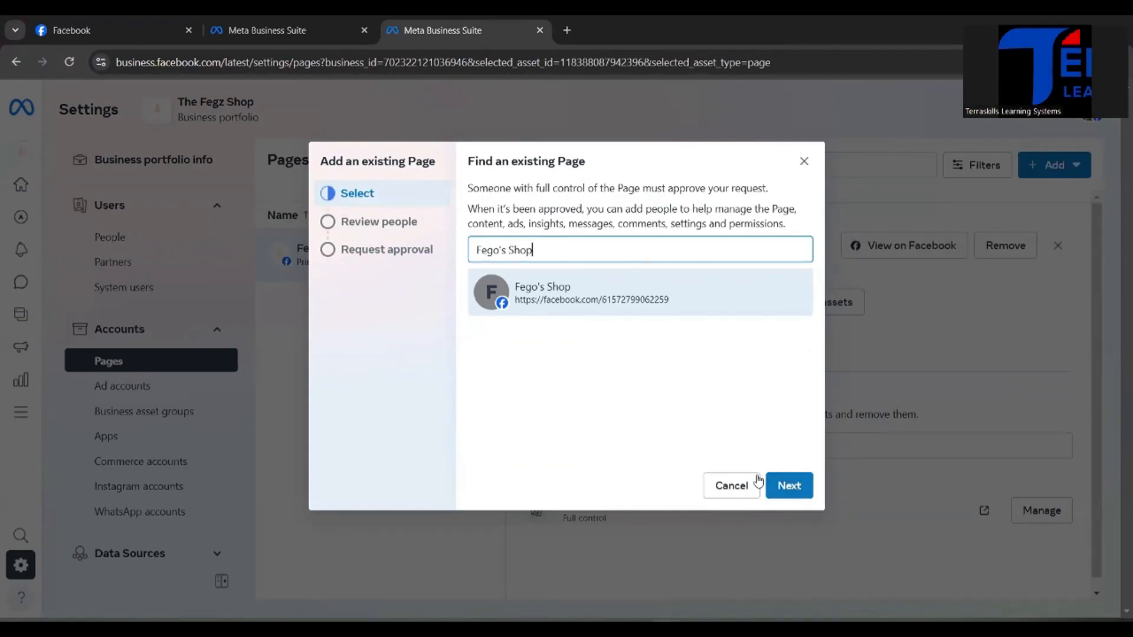
{"action": "left_click", "coordinate": [805, 166]}
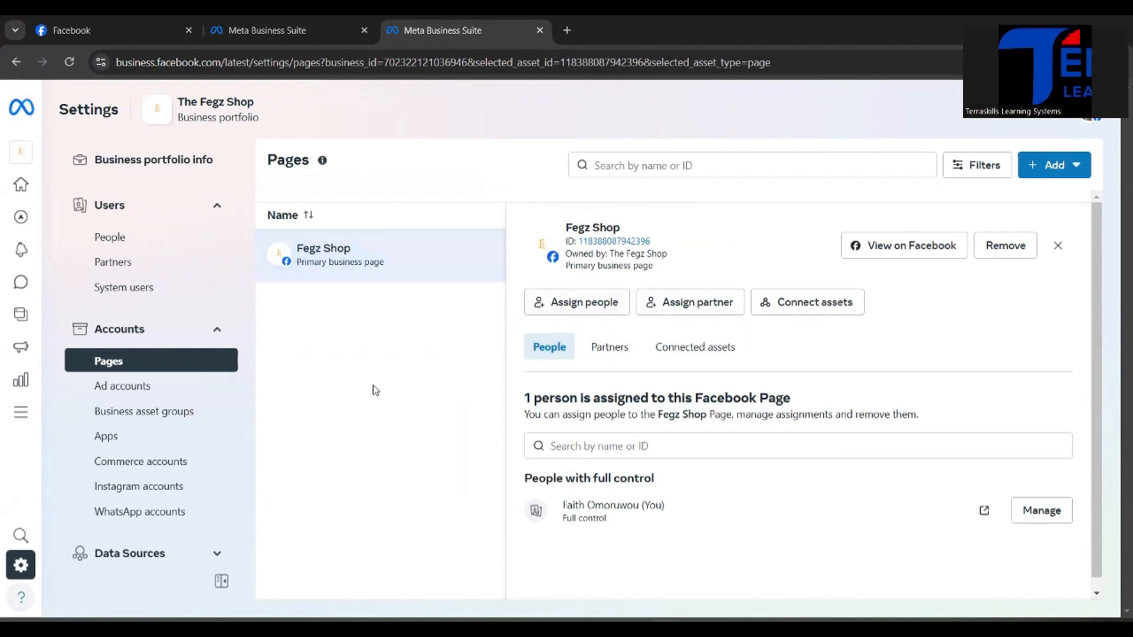
Step: Review the portfolio's Instagram accounts and open its ad accounts
{"action": "scroll", "coordinate": [375, 390], "scroll_direction": "down", "scroll_amount": 1}
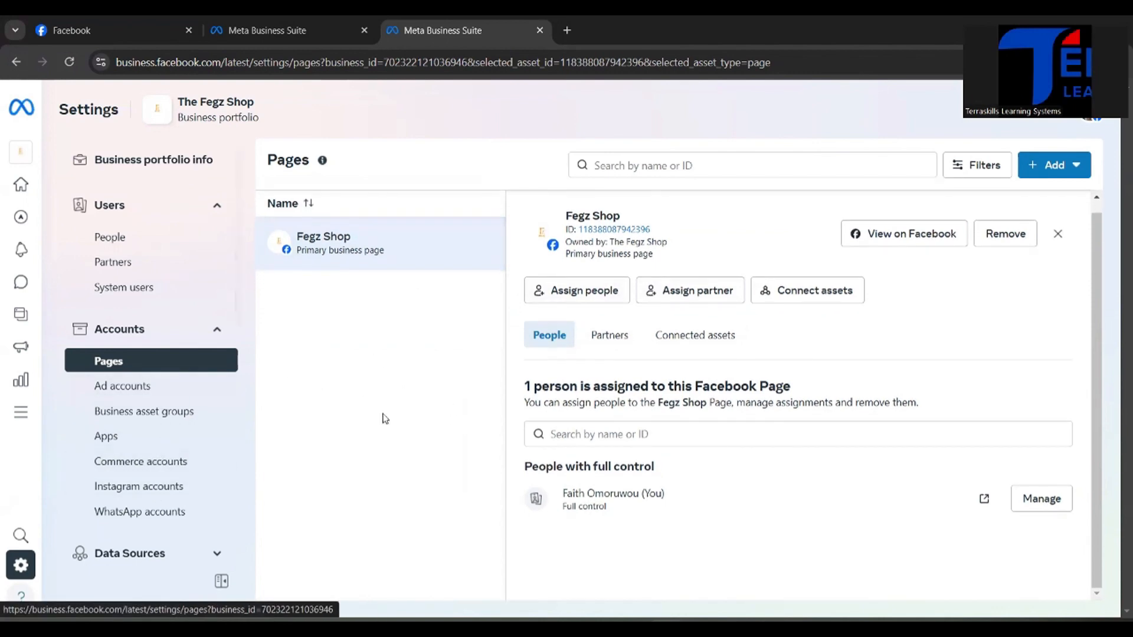
{"action": "left_click", "coordinate": [128, 490]}
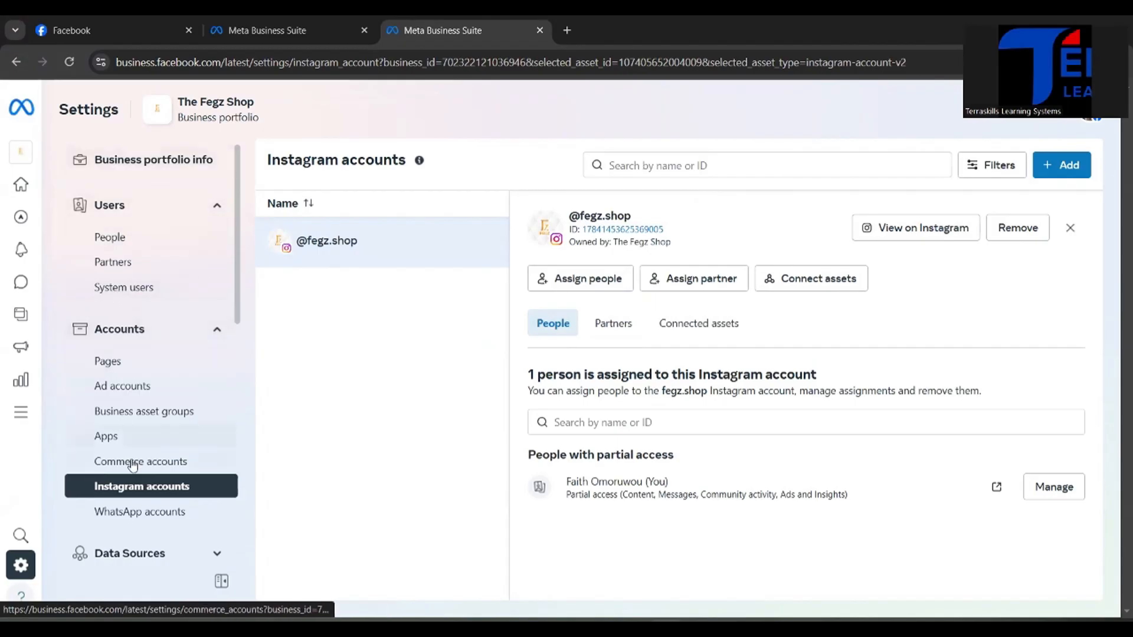
{"action": "left_click", "coordinate": [146, 392]}
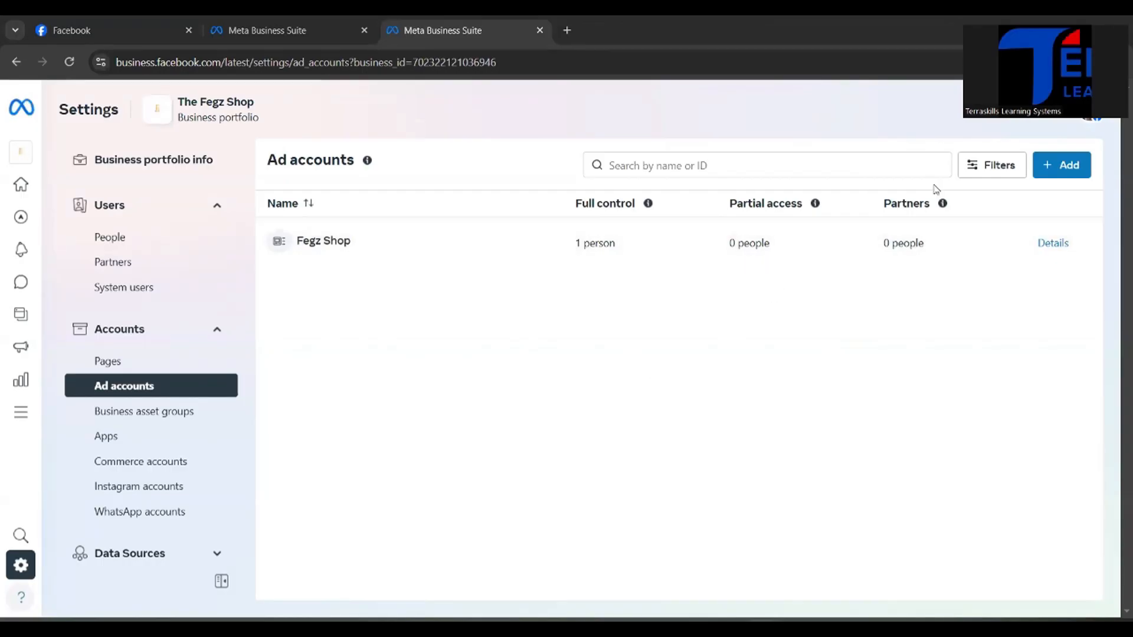
Step: Start creating a new ad account in the portfolio and name it Fego's Shop
{"action": "left_click", "coordinate": [1069, 167]}
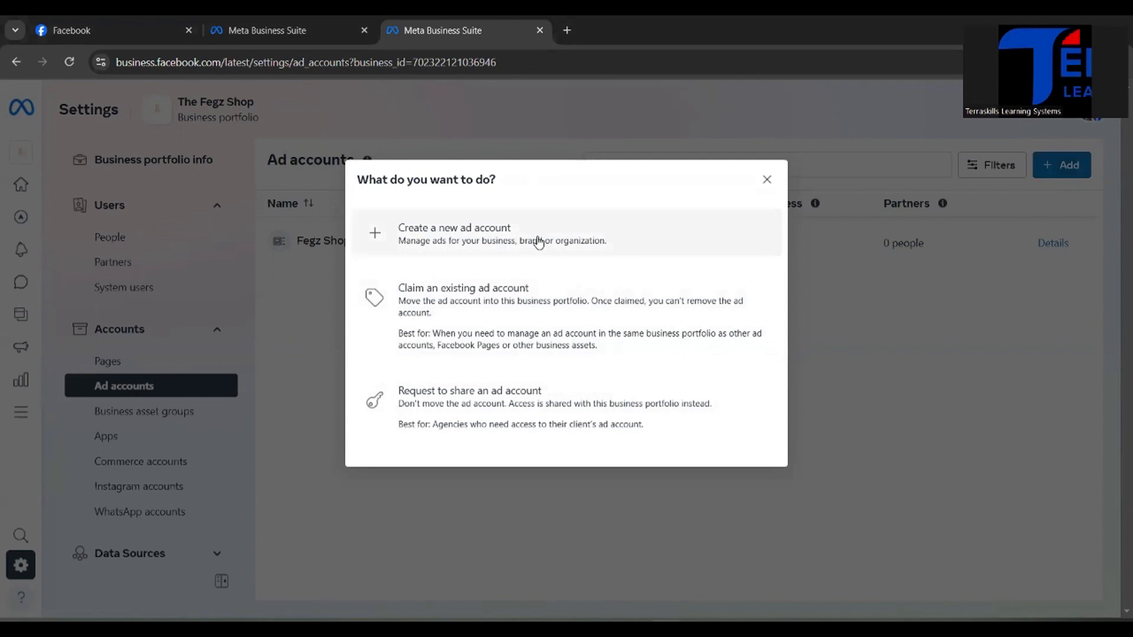
{"action": "left_click", "coordinate": [507, 239]}
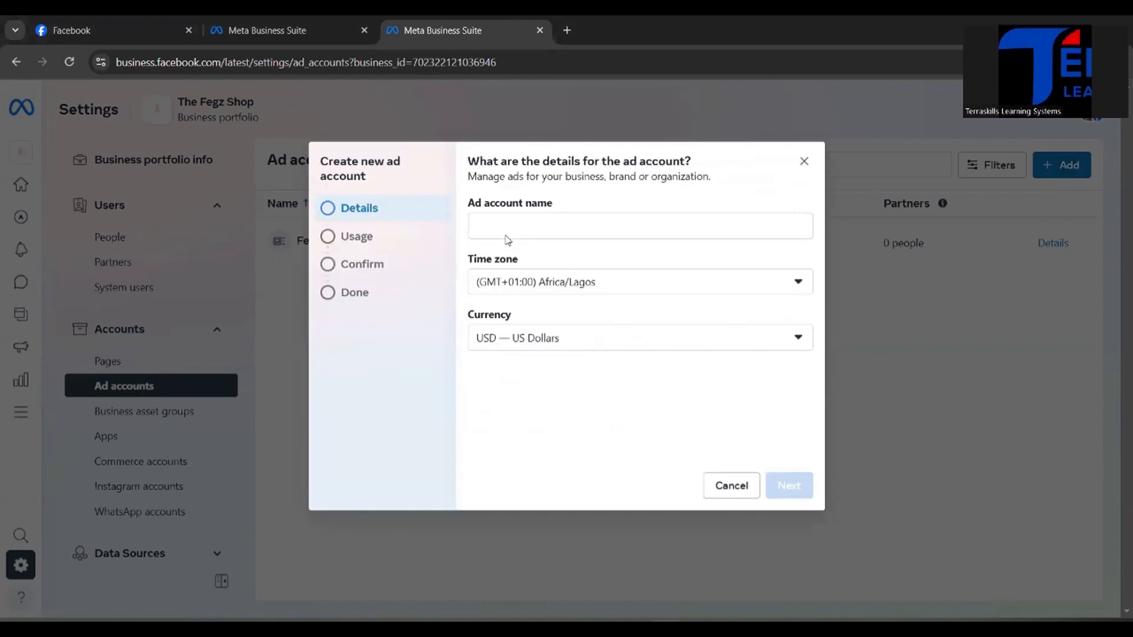
{"action": "left_click", "coordinate": [494, 228]}
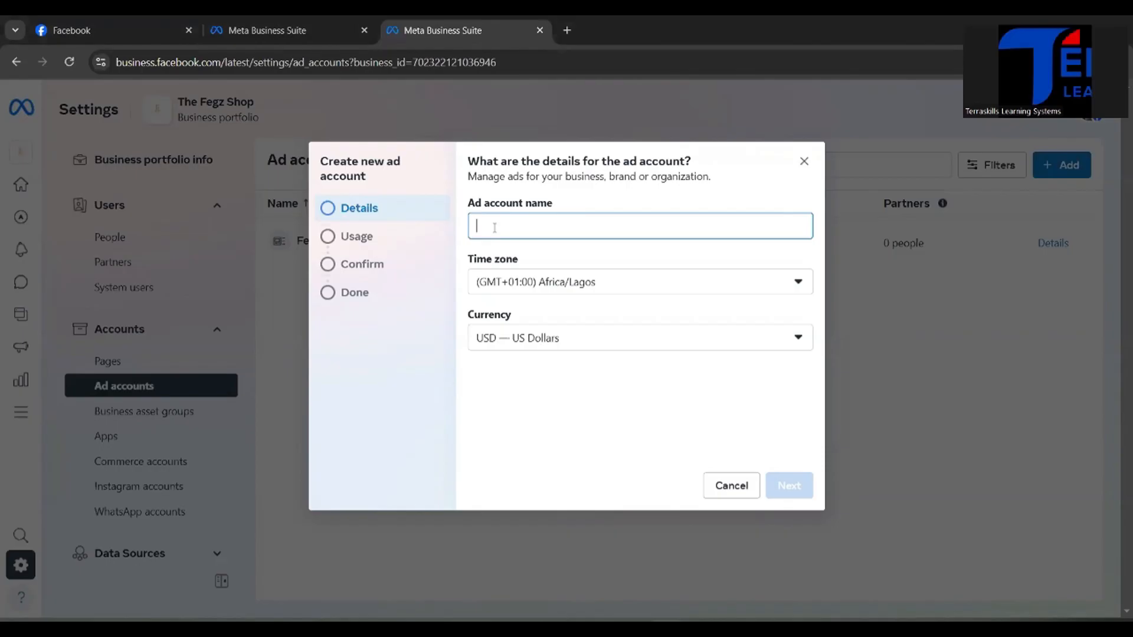
{"action": "type", "text": "Fe"}
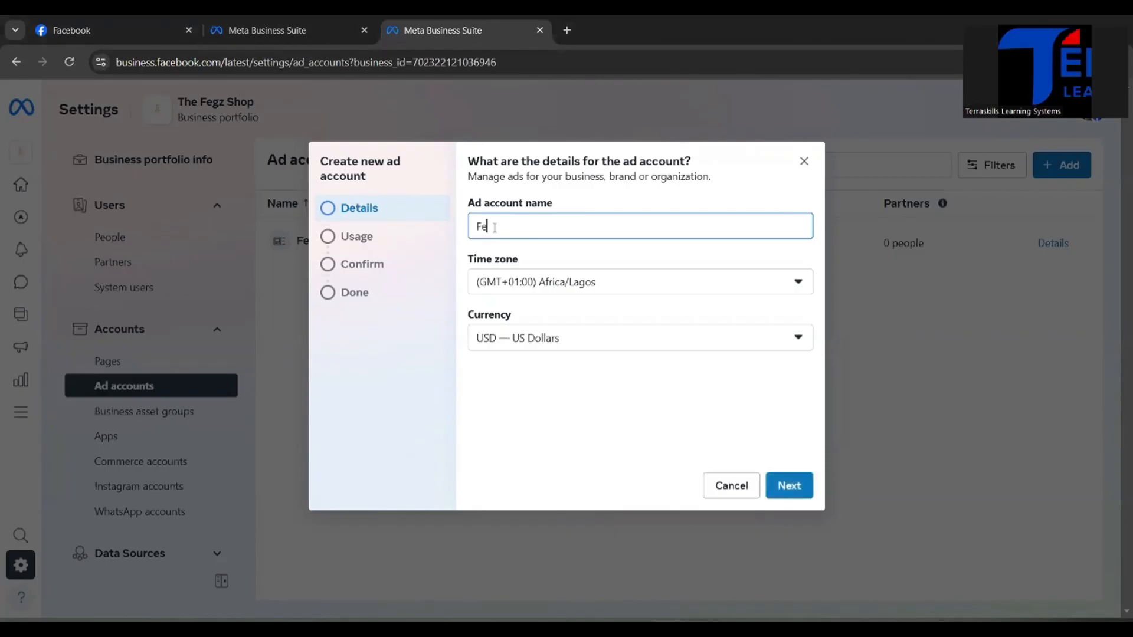
{"action": "type", "text": "gz's Shop"}
Step: Keep the new ad account's time zone at Africa/Lagos and set its currency to NGN — Nigerian Naira
{"action": "left_click", "coordinate": [738, 287]}
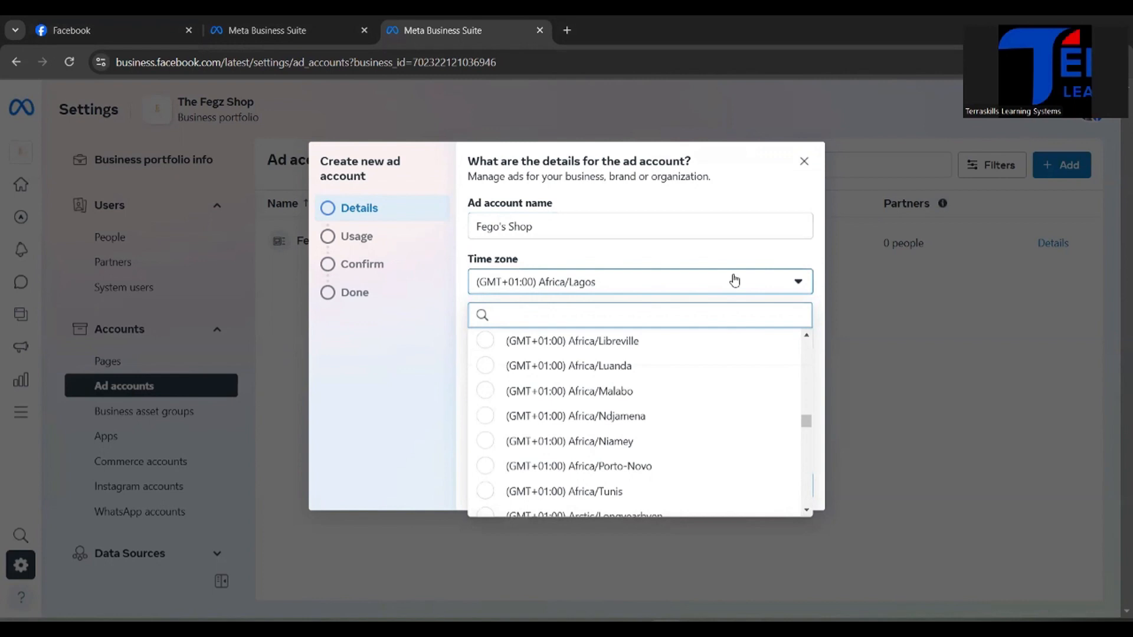
{"action": "left_click", "coordinate": [699, 287]}
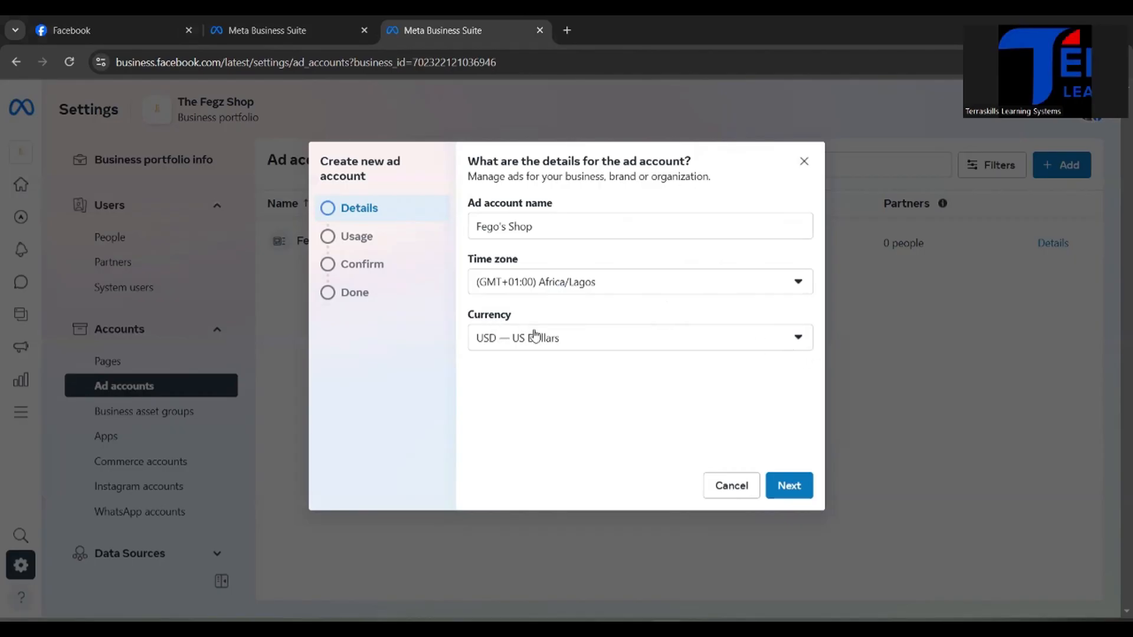
{"action": "left_click", "coordinate": [801, 340]}
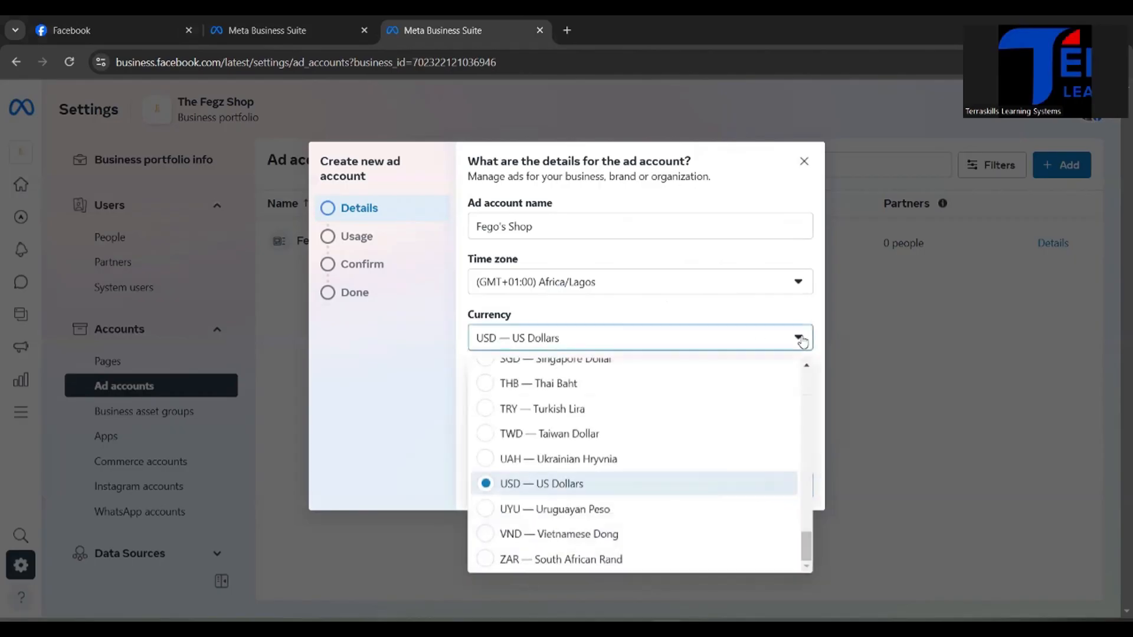
{"action": "scroll", "coordinate": [623, 514], "scroll_direction": "up", "scroll_amount": 1}
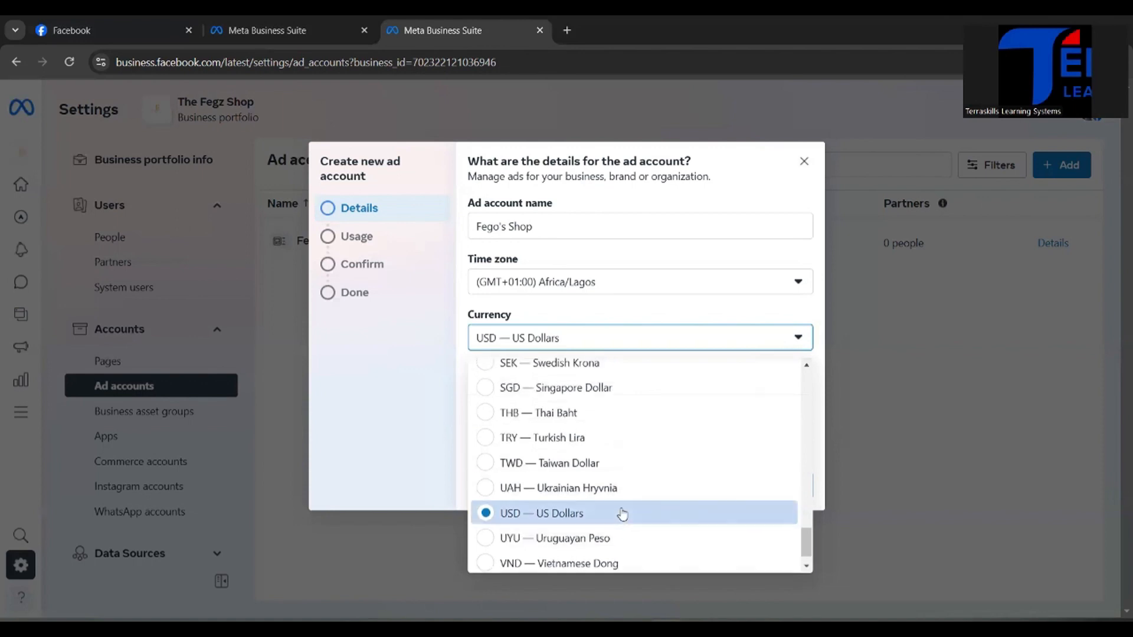
{"action": "scroll", "coordinate": [637, 448], "scroll_direction": "up", "scroll_amount": 8}
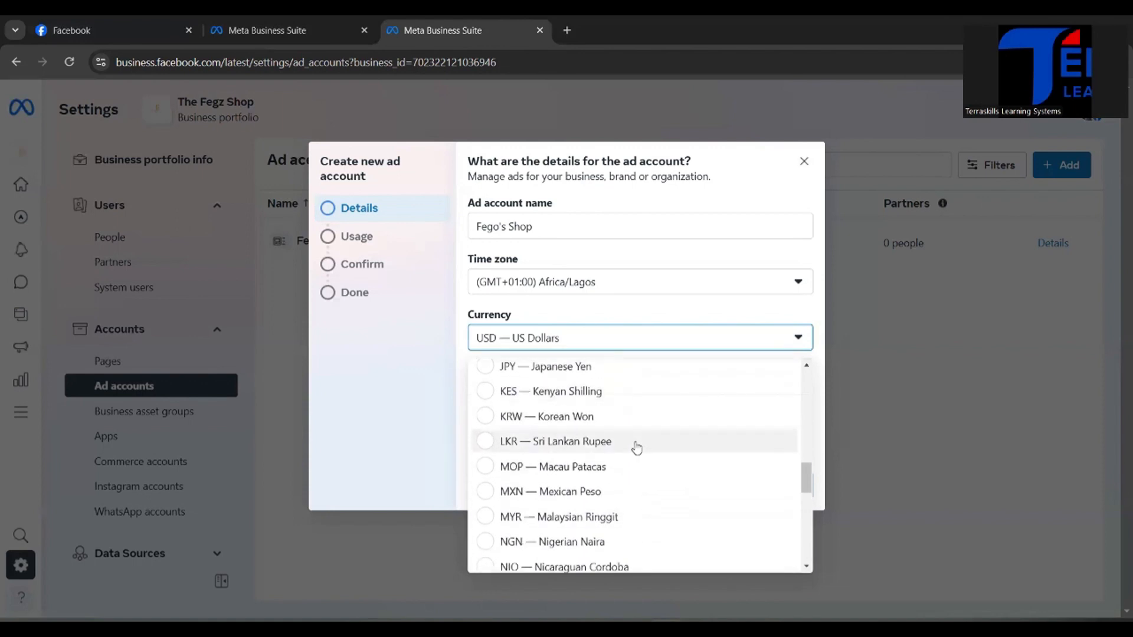
{"action": "scroll", "coordinate": [637, 447], "scroll_direction": "down", "scroll_amount": 1}
{"action": "left_click", "coordinate": [594, 472]}
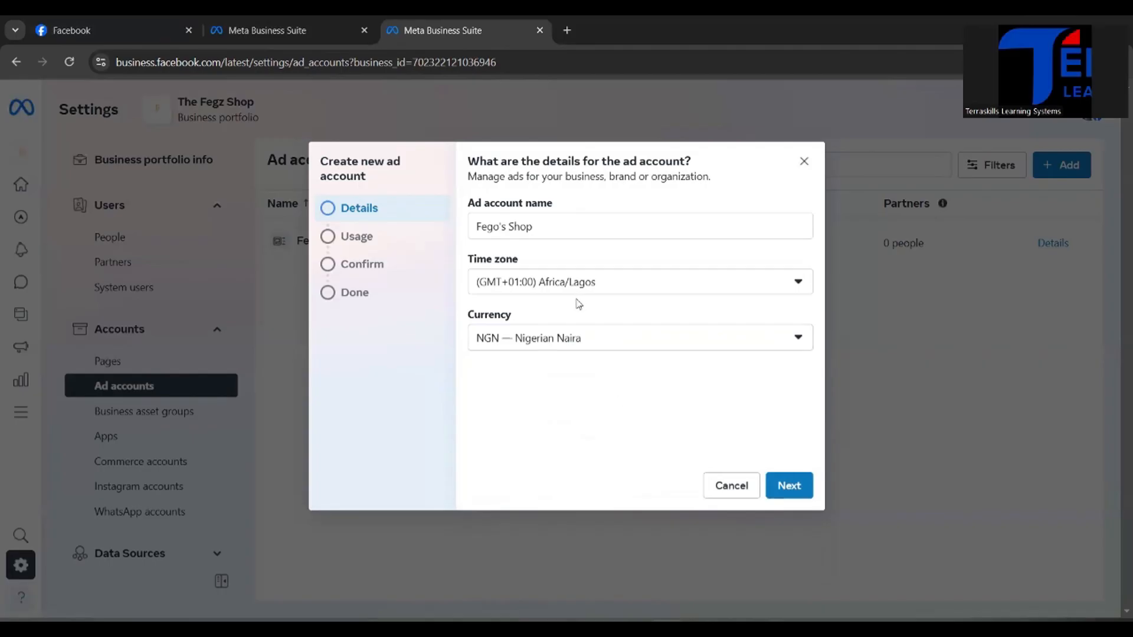
Step: Assign the ad account to My business, agree to the Meta terms and advertising policies, and create it
{"action": "left_click", "coordinate": [789, 483]}
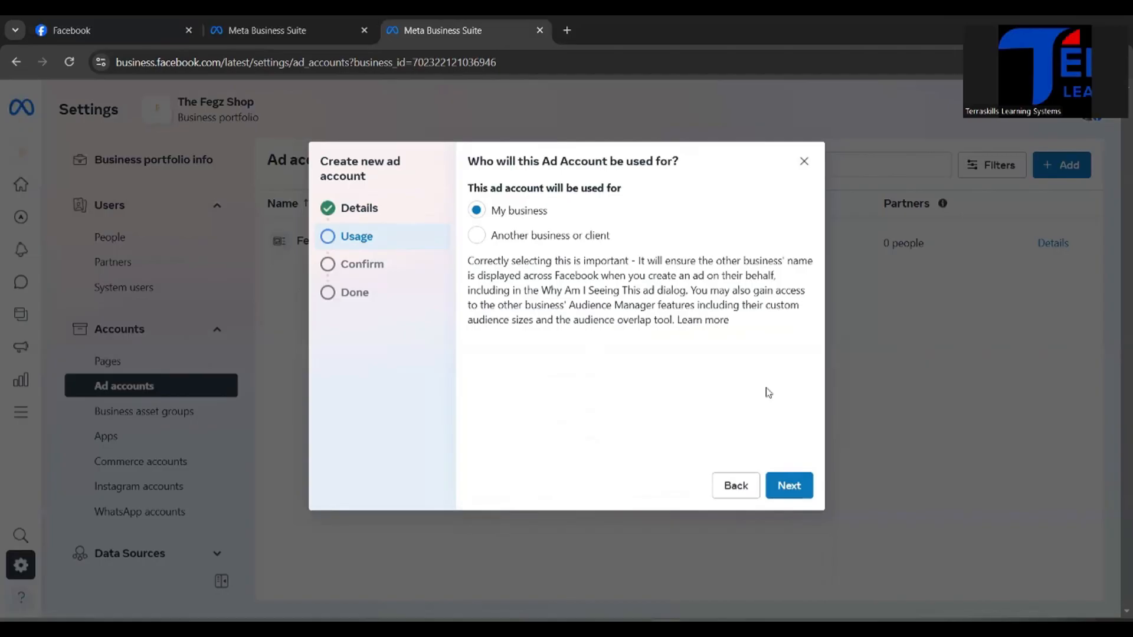
{"action": "left_click", "coordinate": [789, 486]}
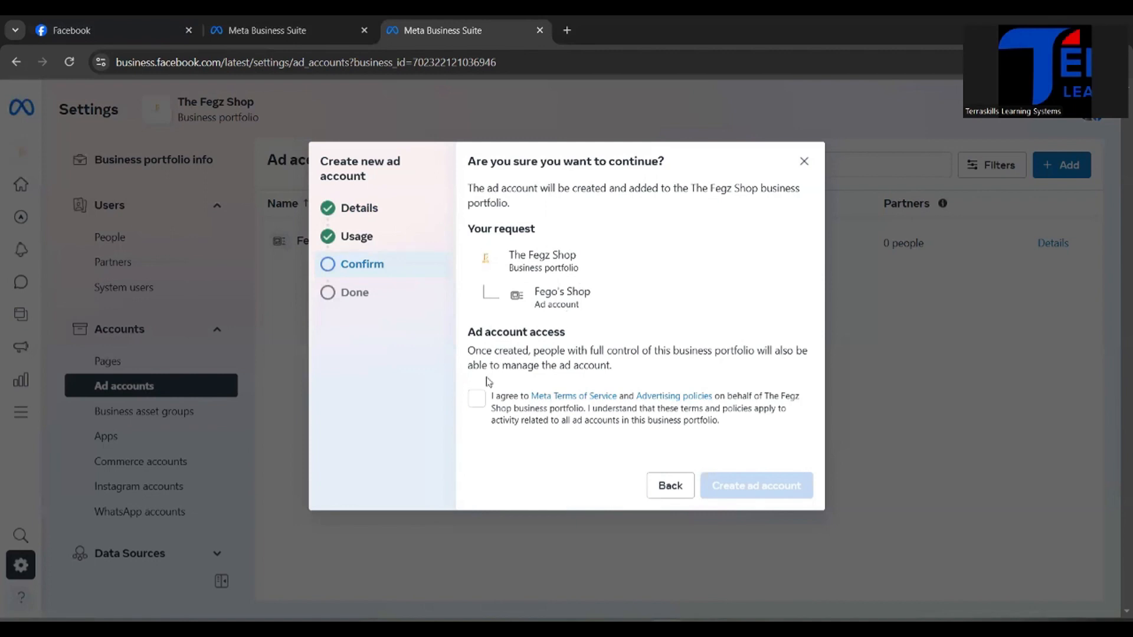
{"action": "left_click", "coordinate": [475, 406]}
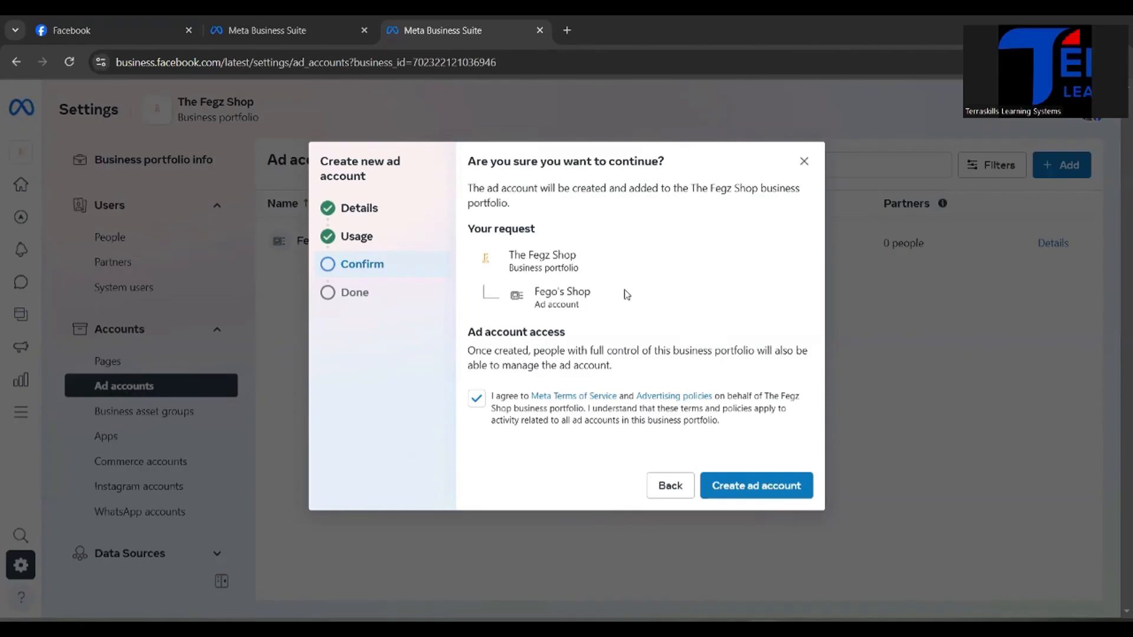
{"action": "left_click", "coordinate": [740, 492]}
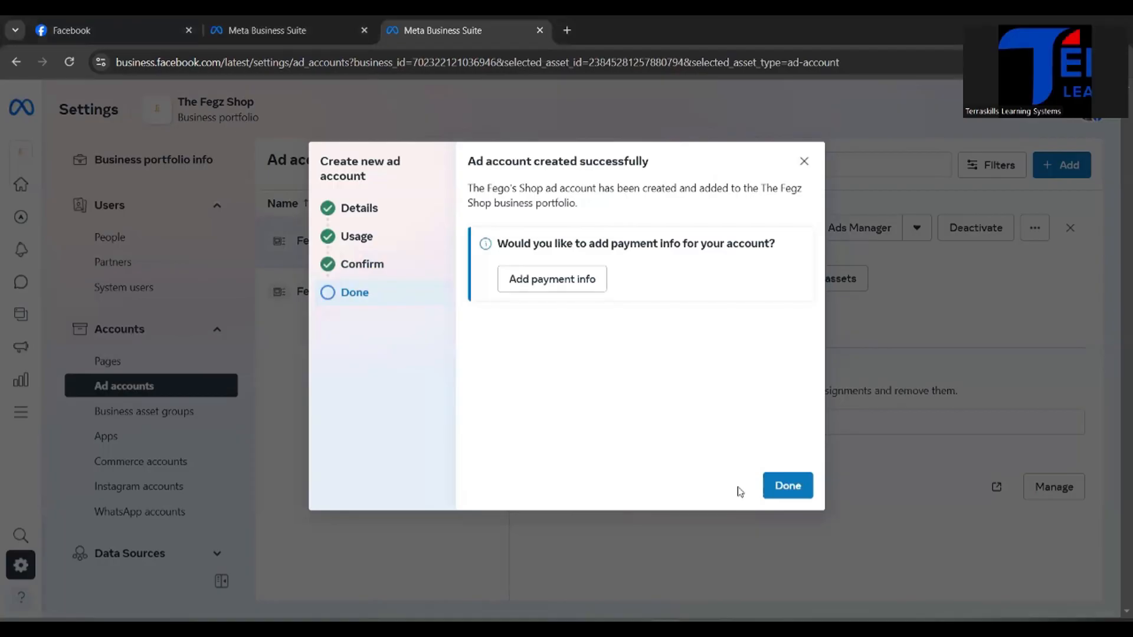
Step: Start adding payment information for the ad account, accepting Nigeria, Nigerian Naira and the Lagos, Africa time zone
{"action": "left_click", "coordinate": [548, 291]}
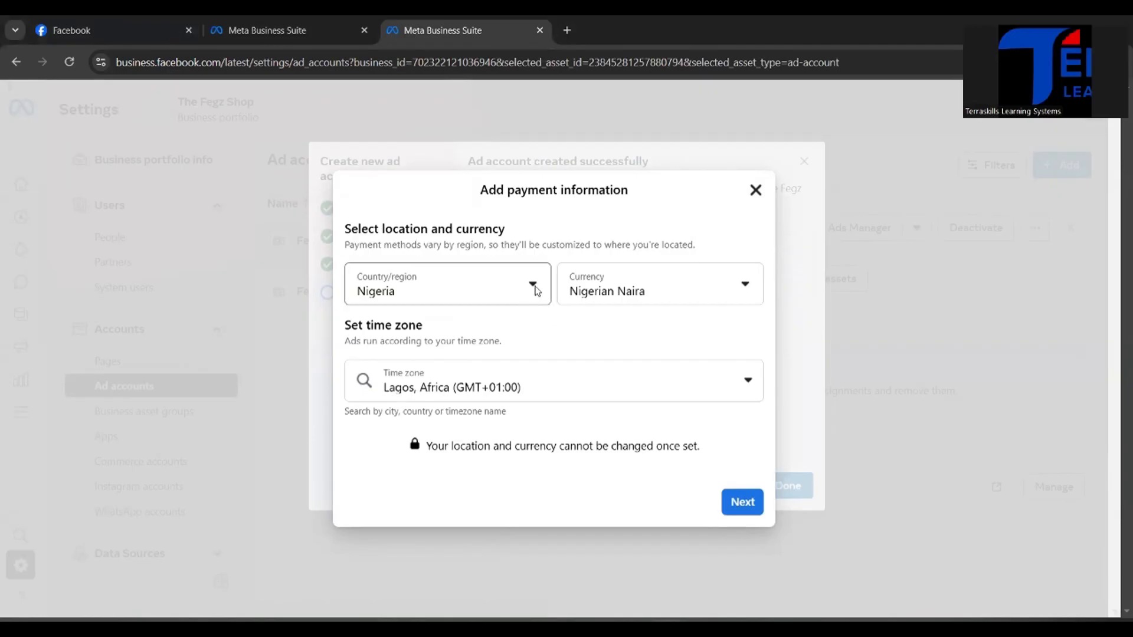
{"action": "left_click", "coordinate": [534, 287]}
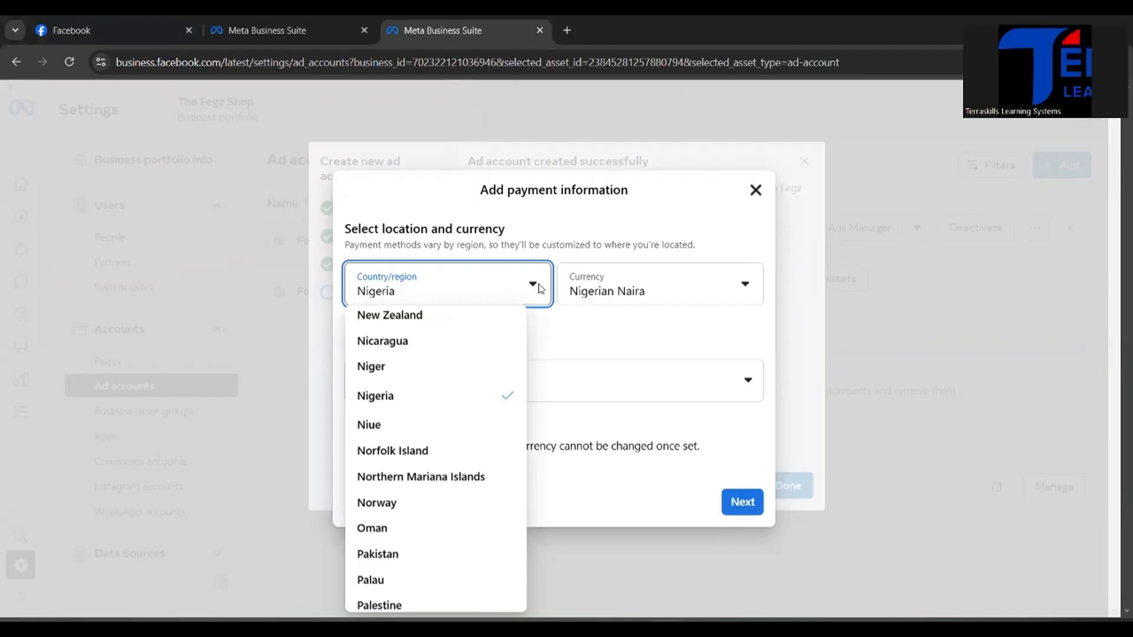
{"action": "left_click", "coordinate": [632, 336]}
{"action": "left_click", "coordinate": [748, 287]}
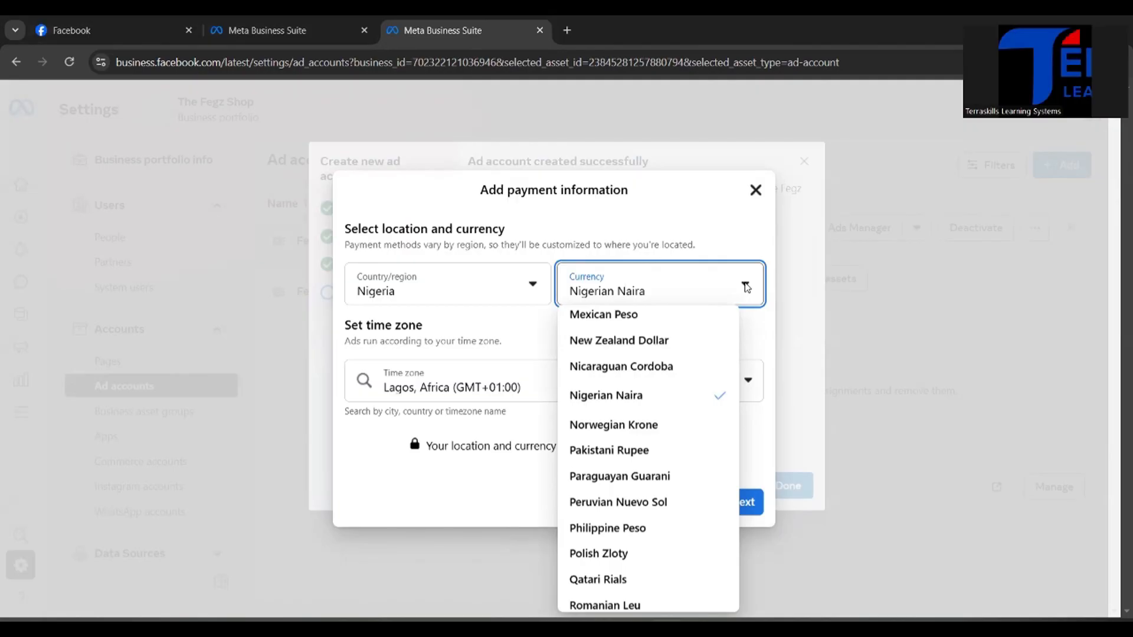
{"action": "left_click", "coordinate": [753, 335]}
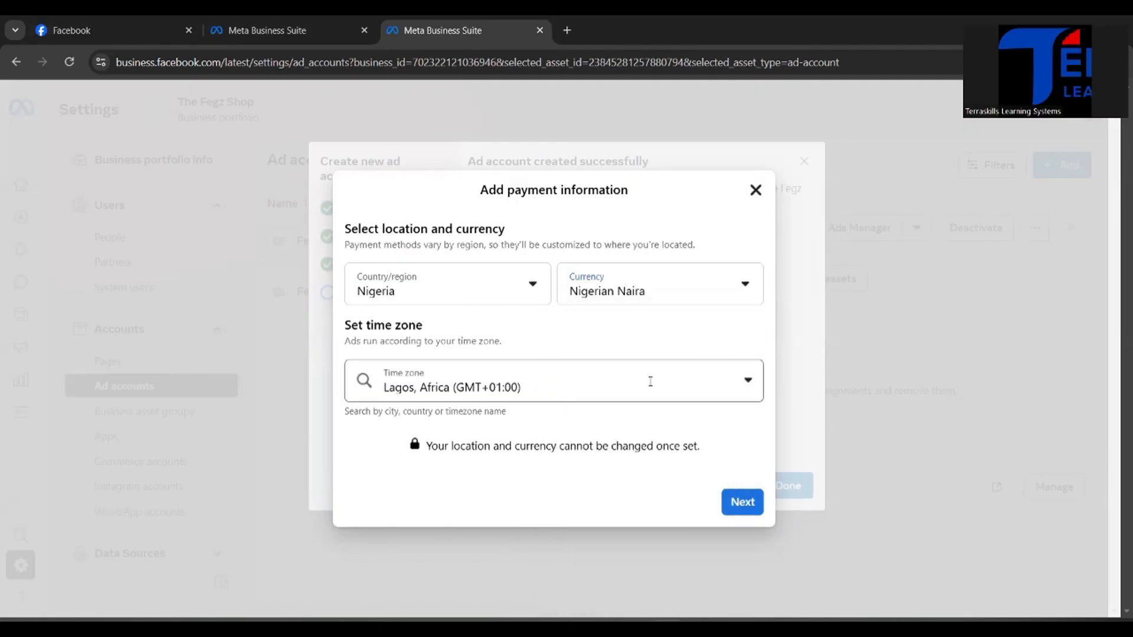
{"action": "left_click", "coordinate": [748, 384]}
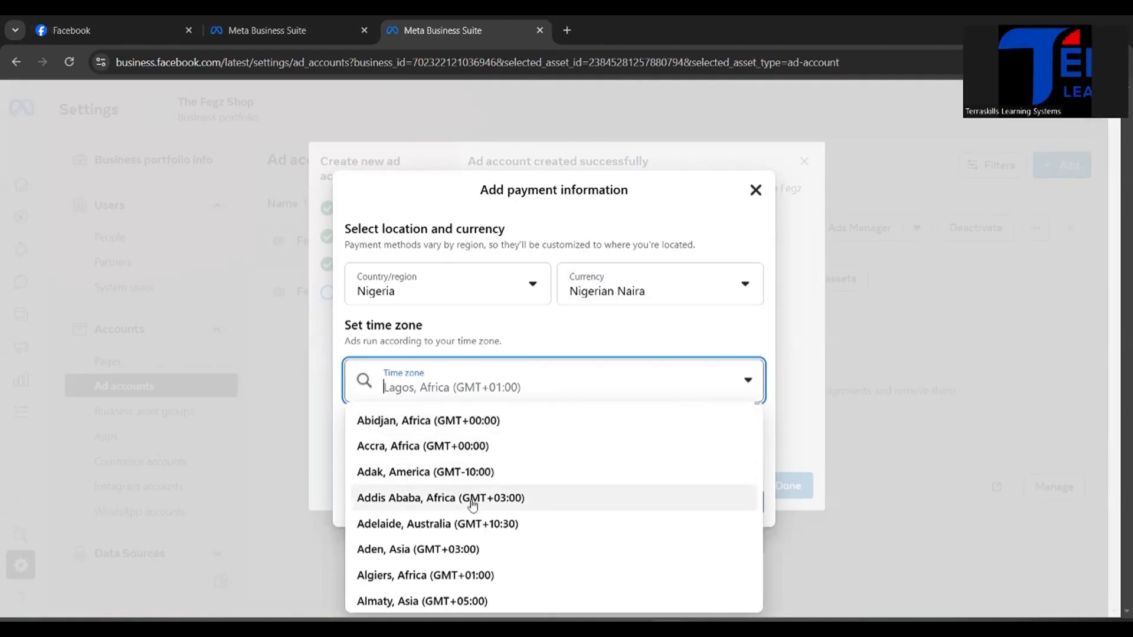
{"action": "scroll", "coordinate": [481, 528], "scroll_direction": "down", "scroll_amount": 10}
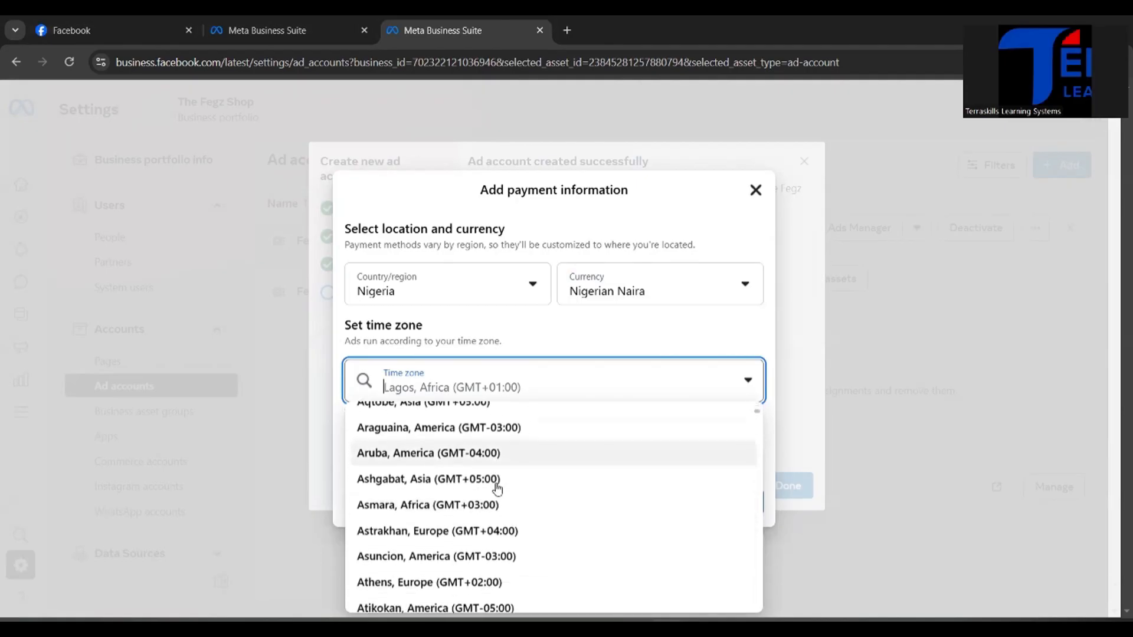
{"action": "scroll", "coordinate": [497, 489], "scroll_direction": "down", "scroll_amount": 8}
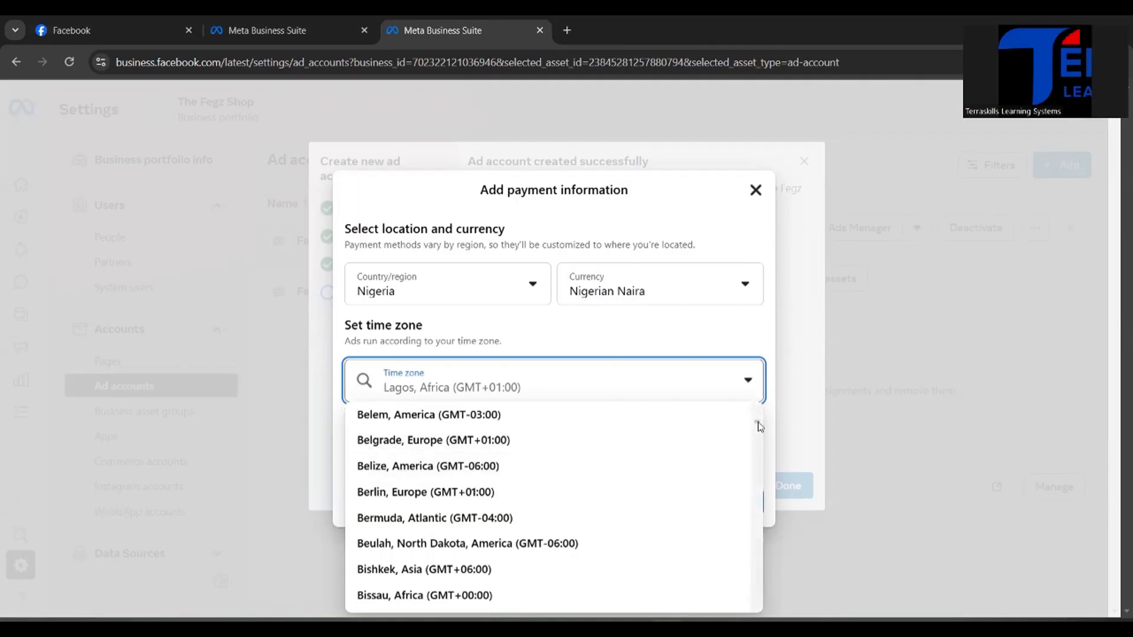
{"action": "scroll", "coordinate": [757, 424], "scroll_direction": "down", "scroll_amount": 3}
{"action": "left_click", "coordinate": [685, 332]}
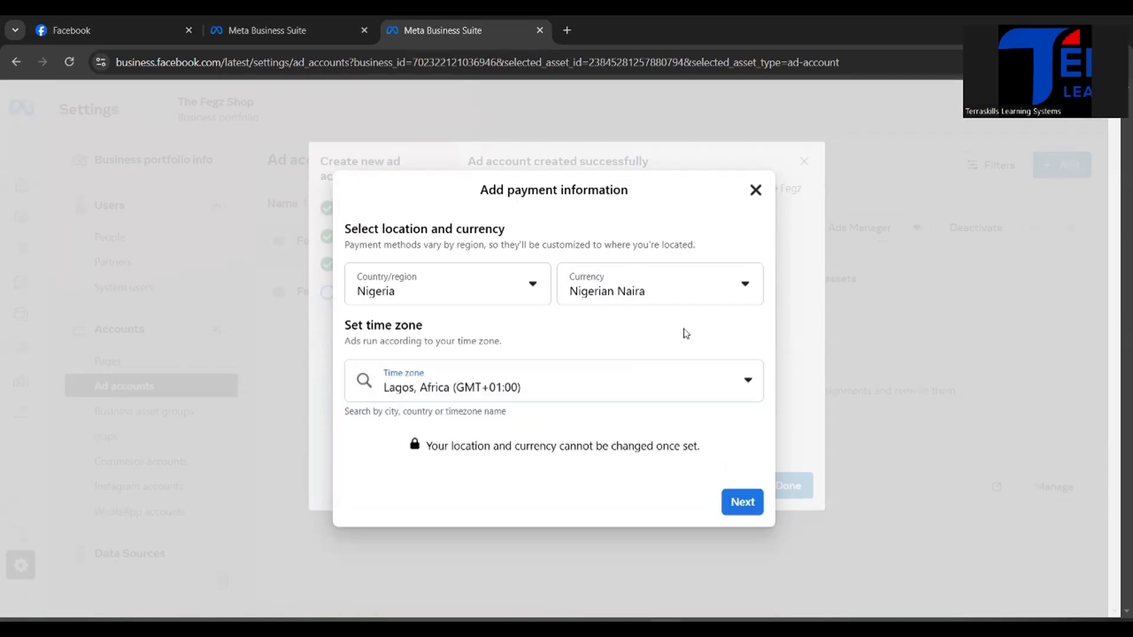
{"action": "left_click", "coordinate": [742, 503]}
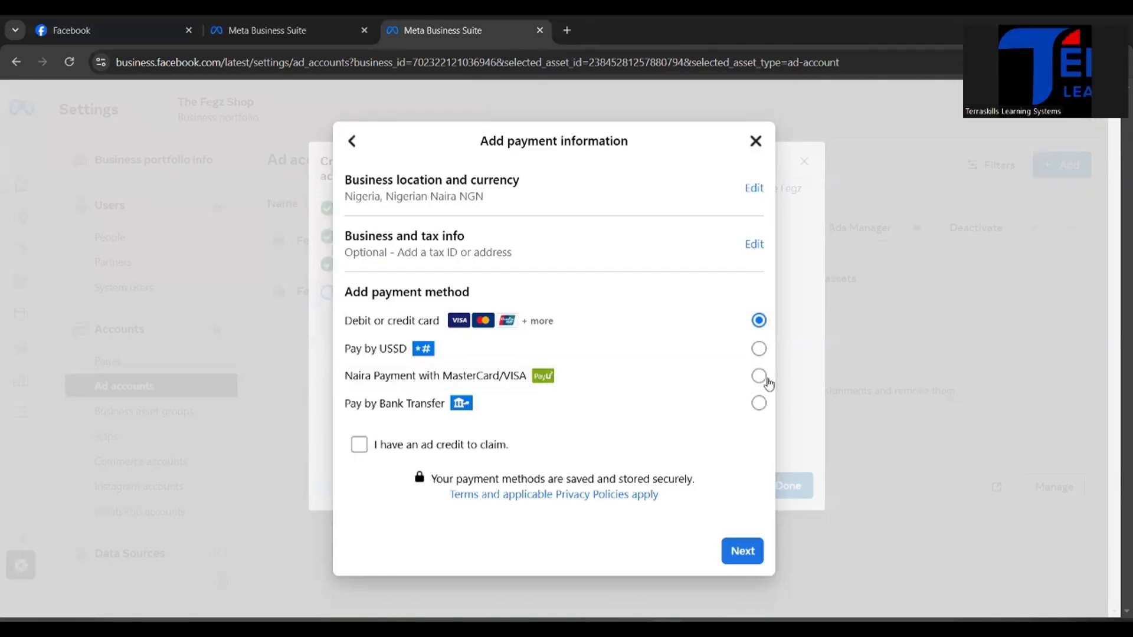
Step: Choose Naira Payment with MasterCard/VISA as the payment method and skip the optional VAT ID
{"action": "left_click", "coordinate": [759, 377]}
{"action": "left_click", "coordinate": [738, 551]}
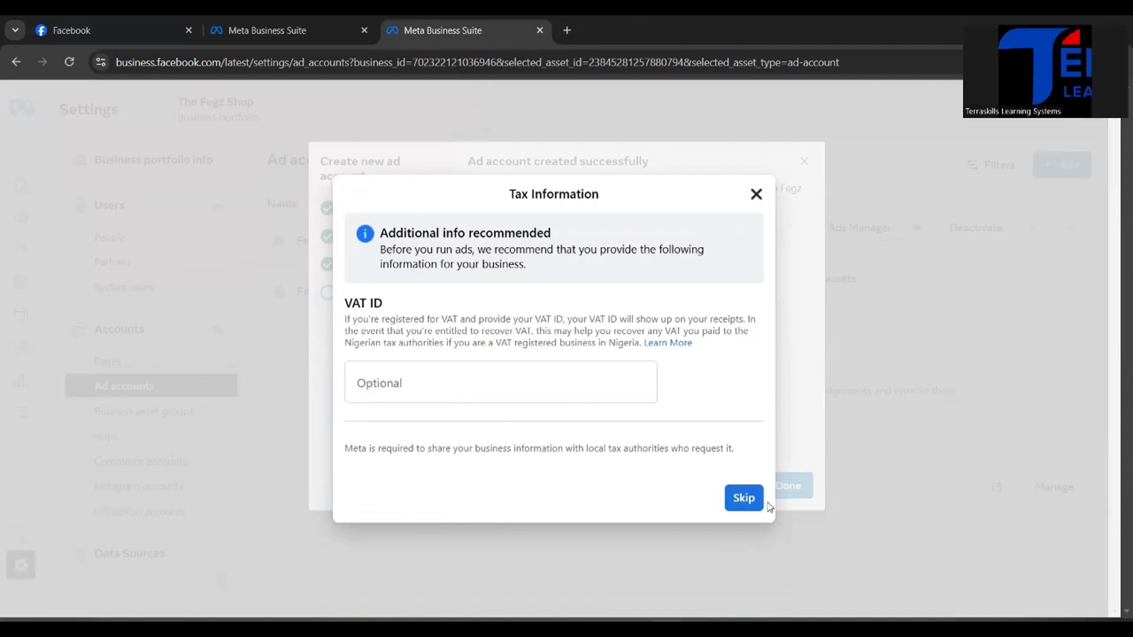
{"action": "left_click", "coordinate": [743, 500]}
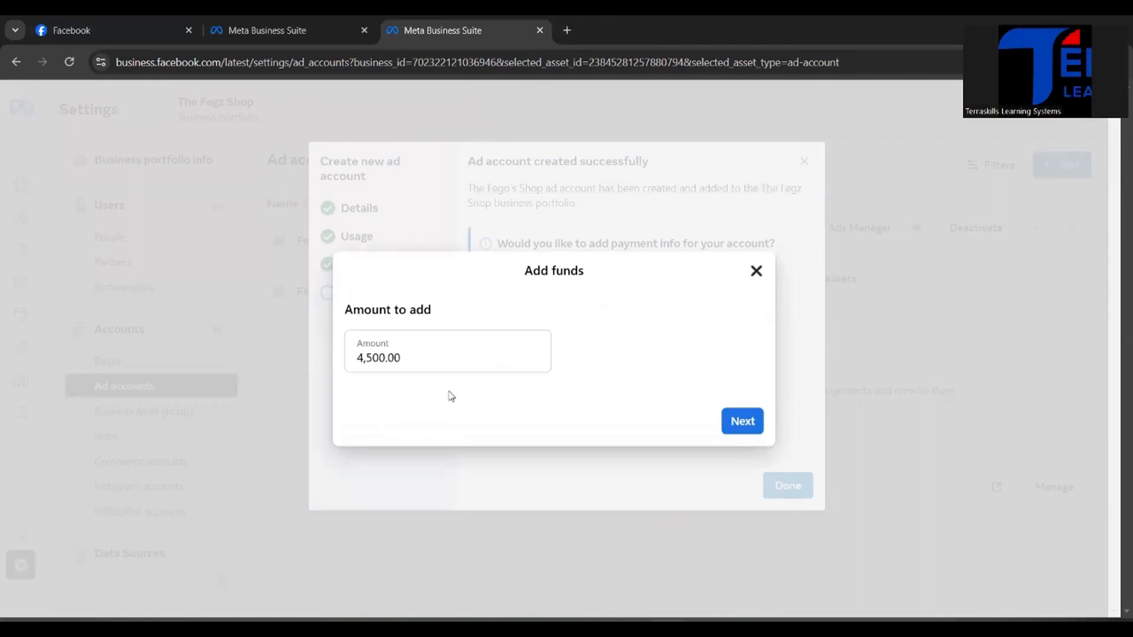
Step: Set the amount of funds to add to 100000
{"action": "left_click", "coordinate": [479, 357]}
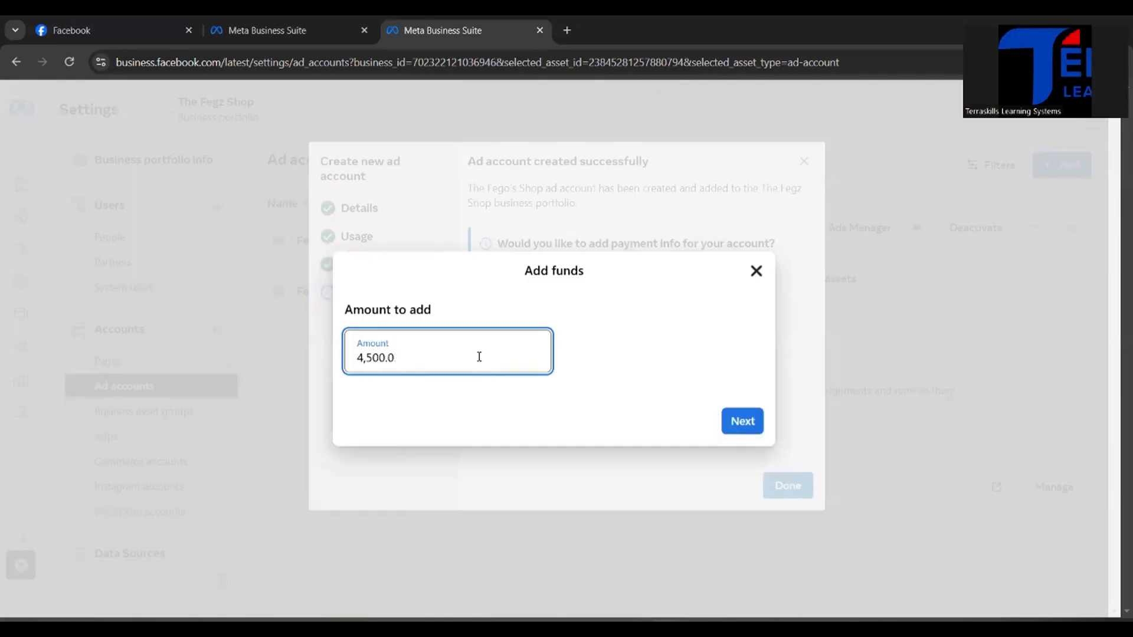
{"action": "key", "text": "BackSpace"}
{"action": "key", "text": "BackSpace"}
{"action": "key", "text": "BackSpace"}
{"action": "key", "text": "BackSpace"}
{"action": "key", "text": "BackSpace"}
{"action": "key", "text": "BackSpace"}
{"action": "key", "text": "BackSpace"}
{"action": "type", "text": "100"}
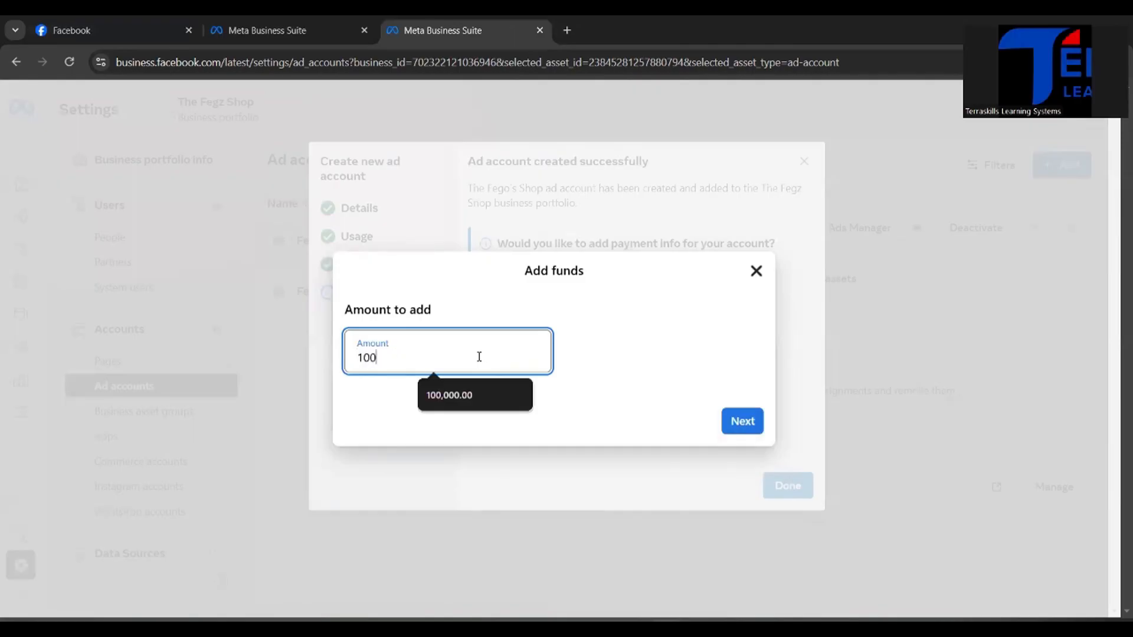
{"action": "type", "text": "00000"}
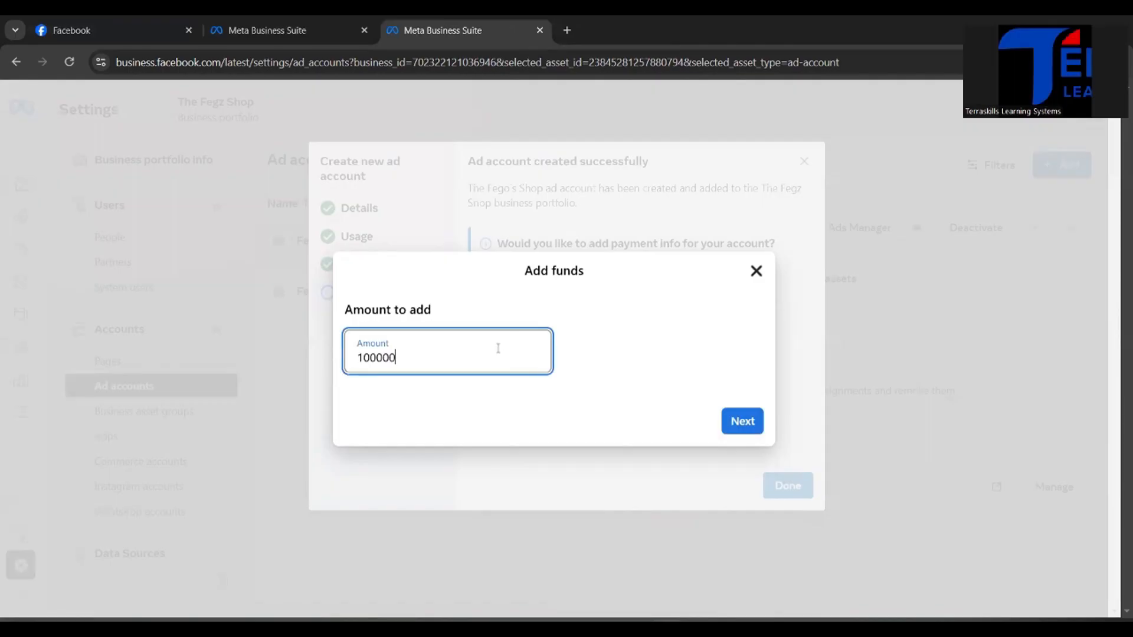
{"action": "left_click", "coordinate": [690, 341]}
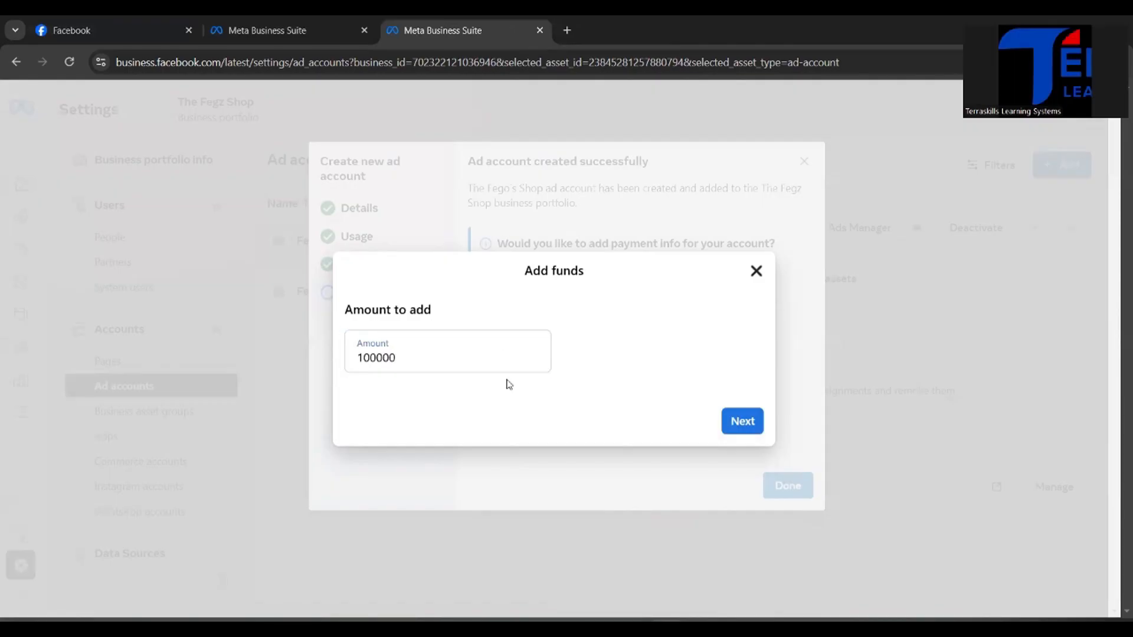
Step: Change the amount of funds to add to 50000 and continue to the payment provider step
{"action": "left_click", "coordinate": [456, 358]}
{"action": "key", "text": "BackSpace"}
{"action": "key", "text": "BackSpace"}
{"action": "key", "text": "BackSpace"}
{"action": "key", "text": "BackSpace"}
{"action": "key", "text": "BackSpace"}
{"action": "key", "text": "BackSpace"}
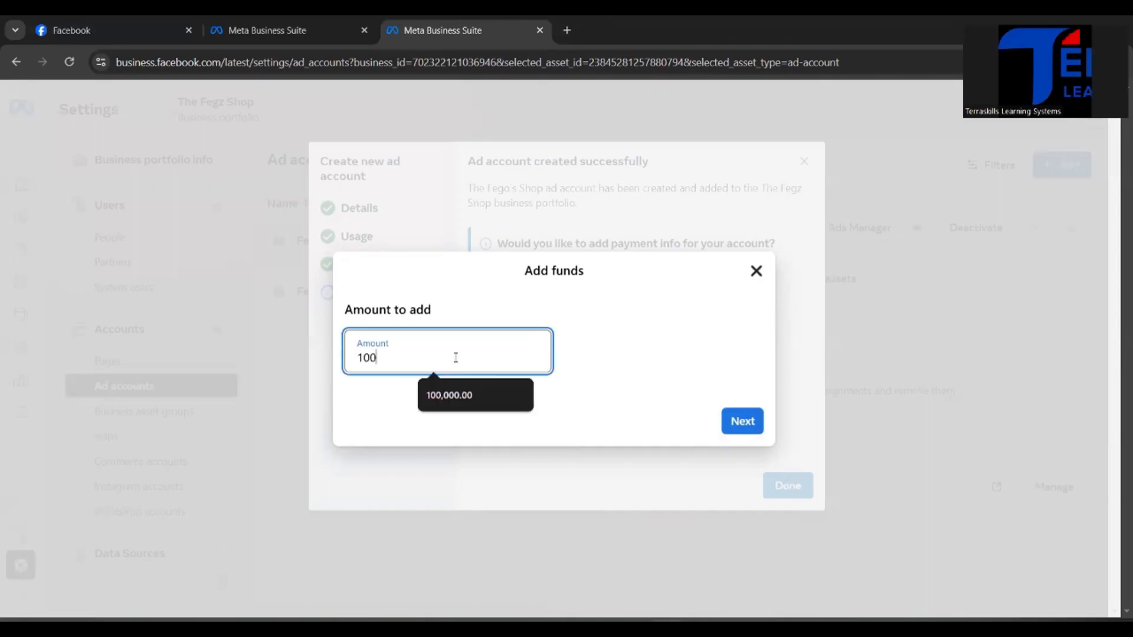
{"action": "type", "text": "50"}
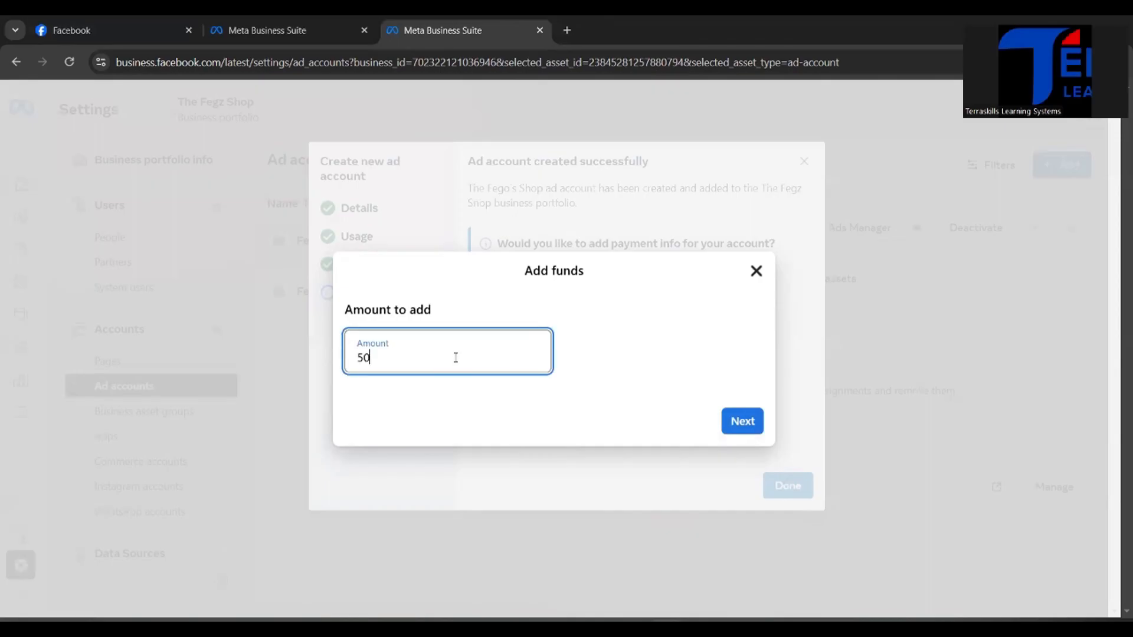
{"action": "type", "text": "000"}
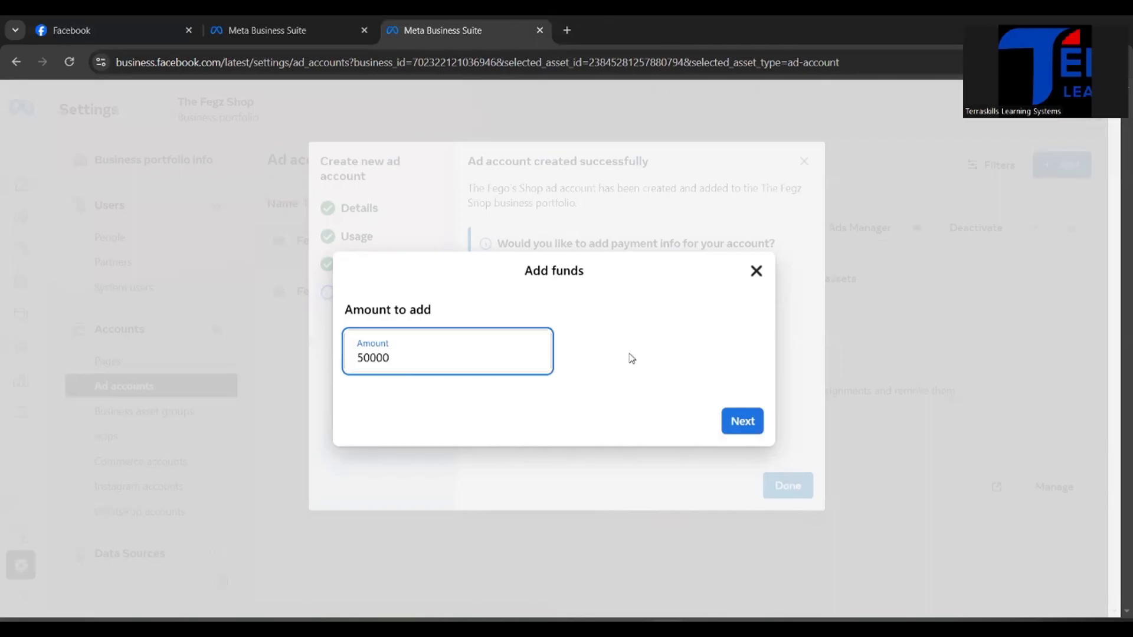
{"action": "left_click", "coordinate": [646, 361]}
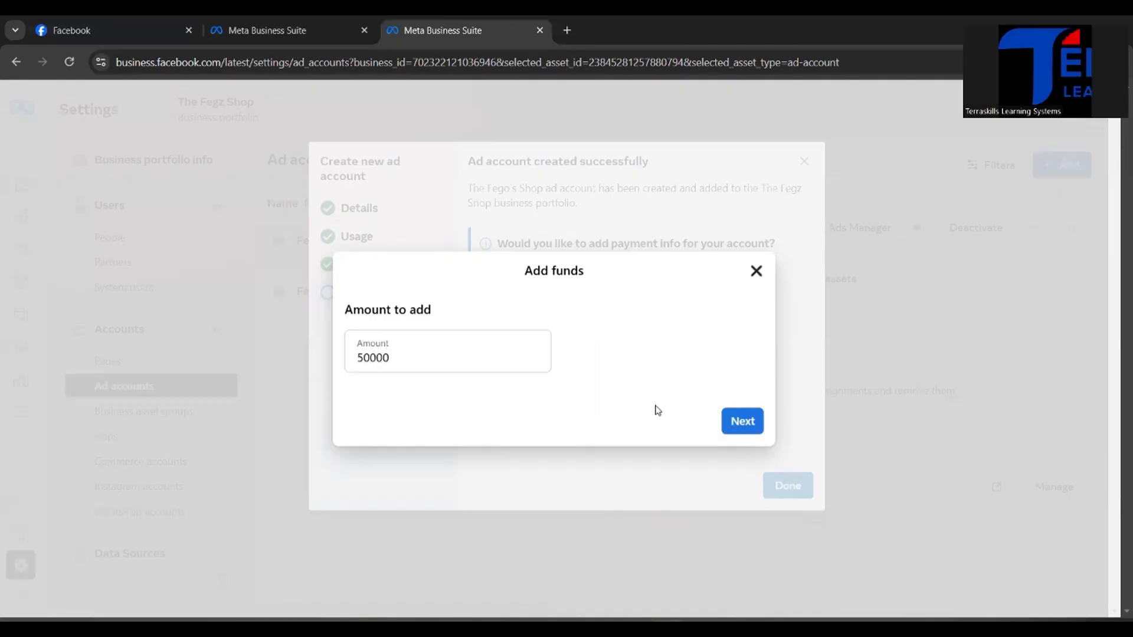
{"action": "left_click", "coordinate": [743, 422]}
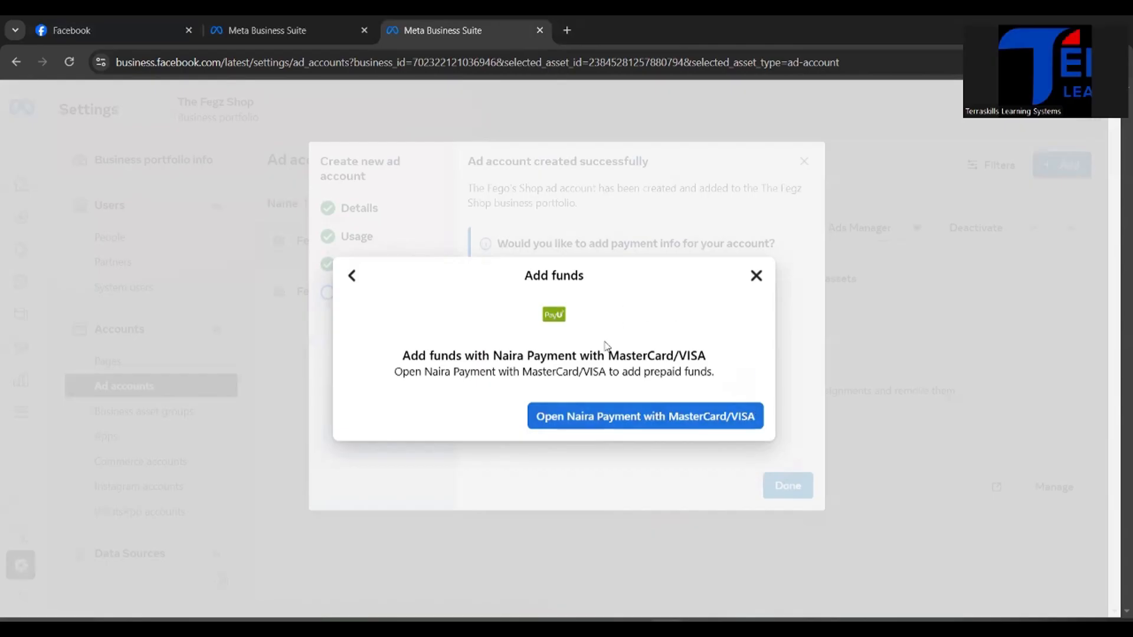
Step: Open the Naira Payment with MasterCard/VISA provider page and continue to PayU's card payment form
{"action": "left_click", "coordinate": [585, 417]}
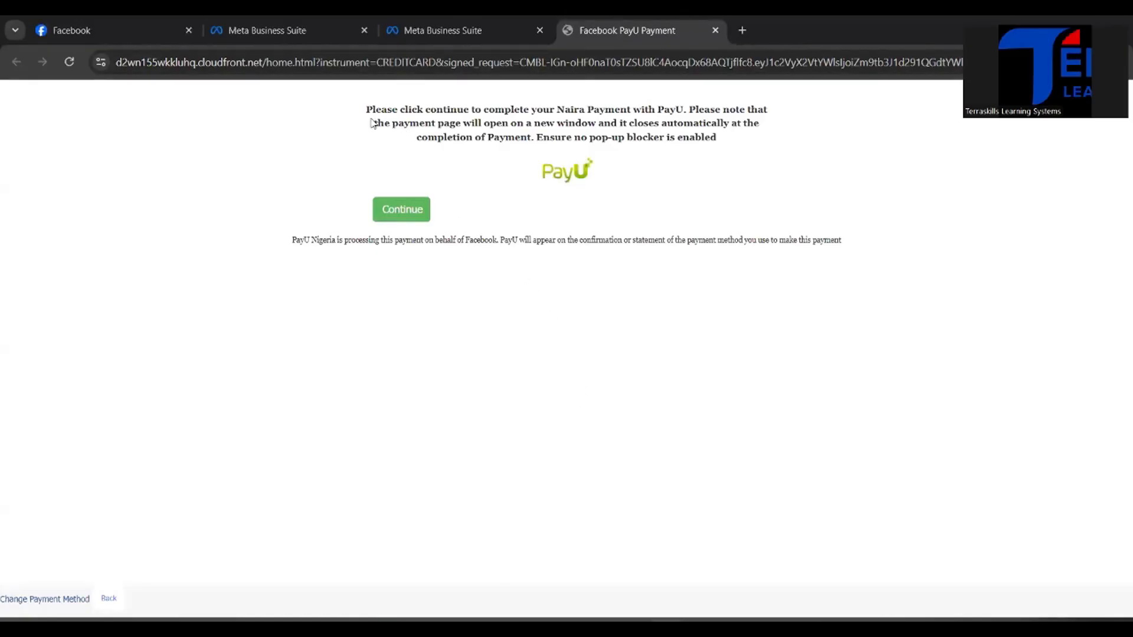
{"action": "left_click", "coordinate": [419, 223]}
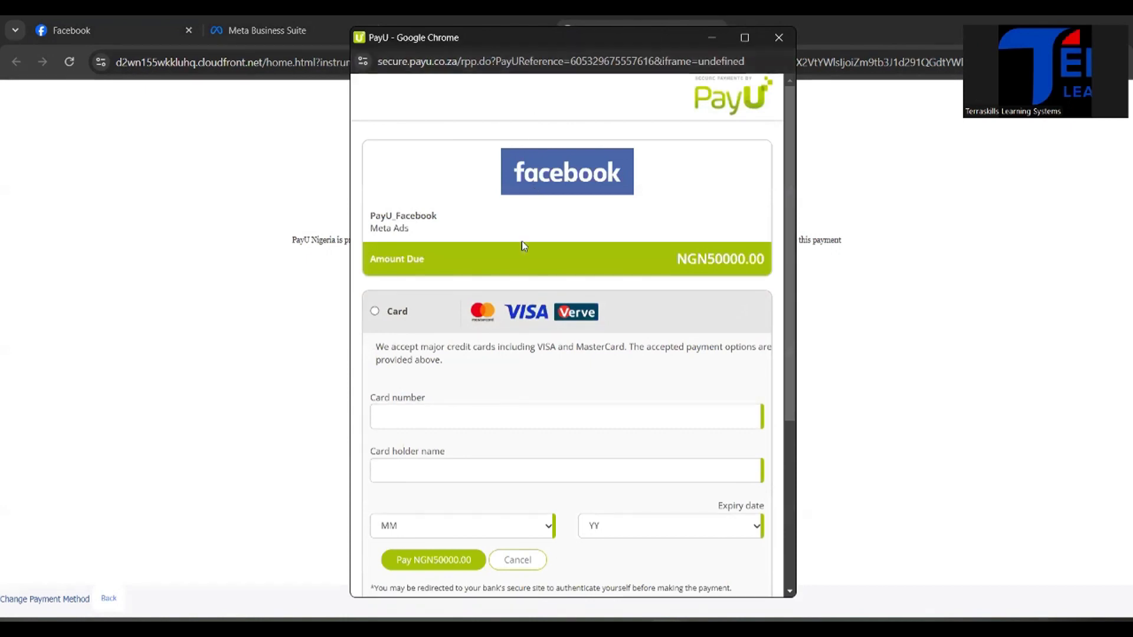
Step: Go through the card number, card holder name and expiry month and year fields of the PayU form, leaving them empty
{"action": "scroll", "coordinate": [505, 396], "scroll_direction": "down", "scroll_amount": 5}
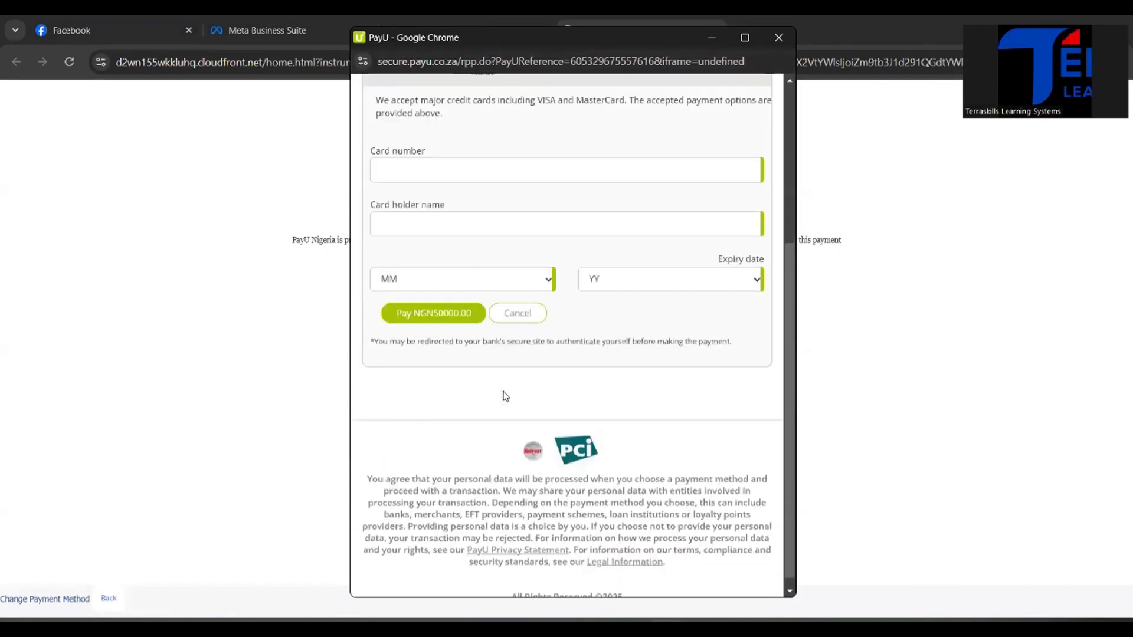
{"action": "left_click", "coordinate": [508, 160]}
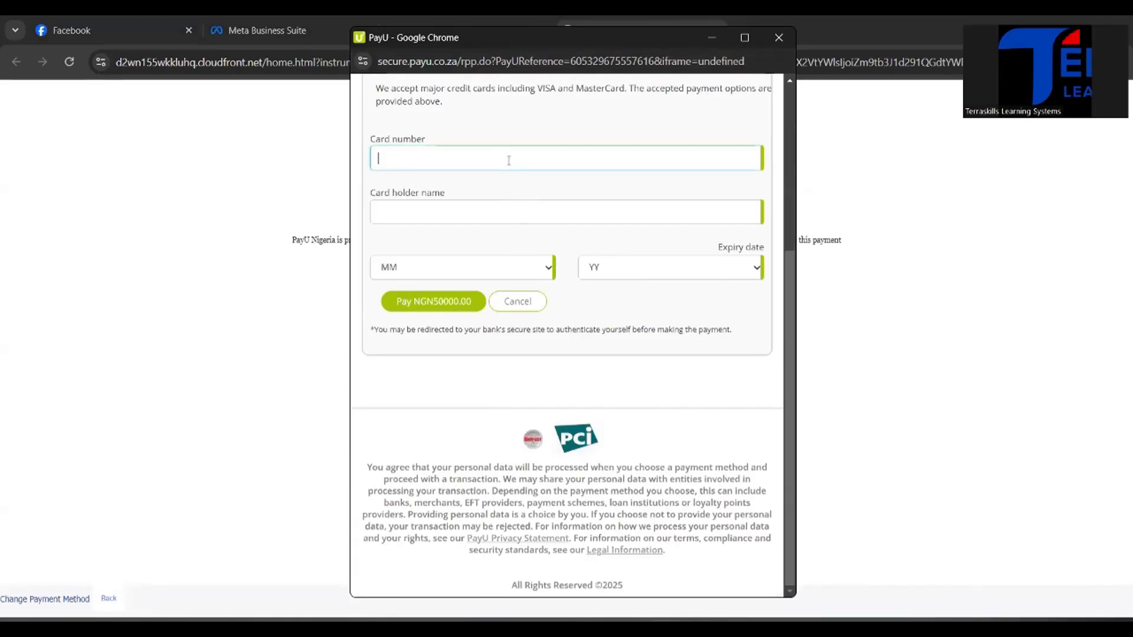
{"action": "left_click", "coordinate": [498, 221]}
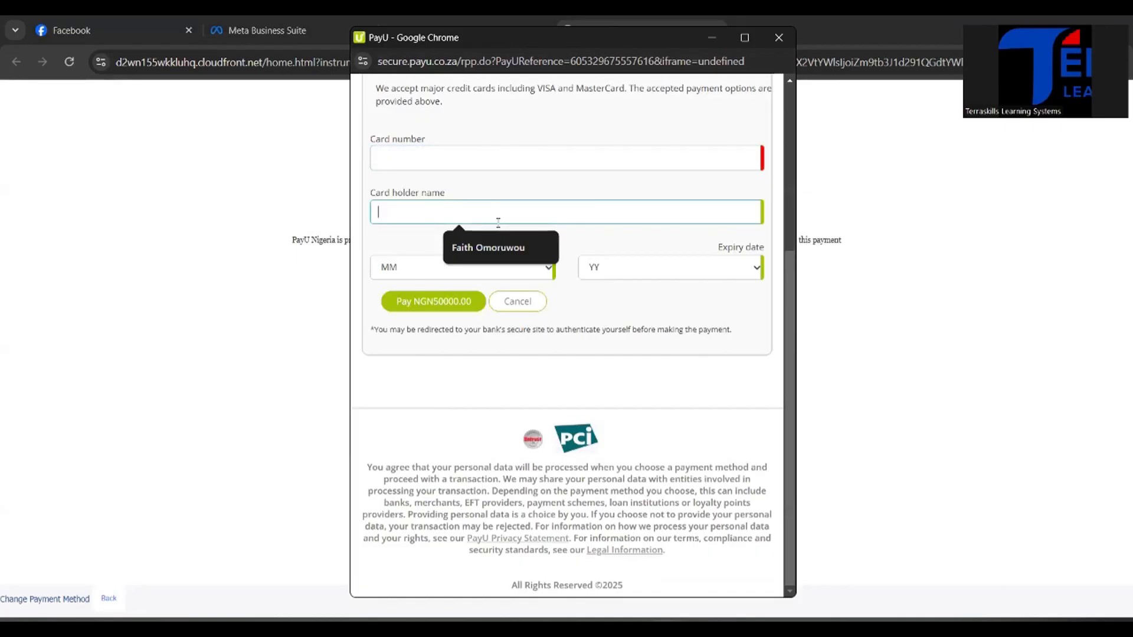
{"action": "left_click", "coordinate": [412, 269]}
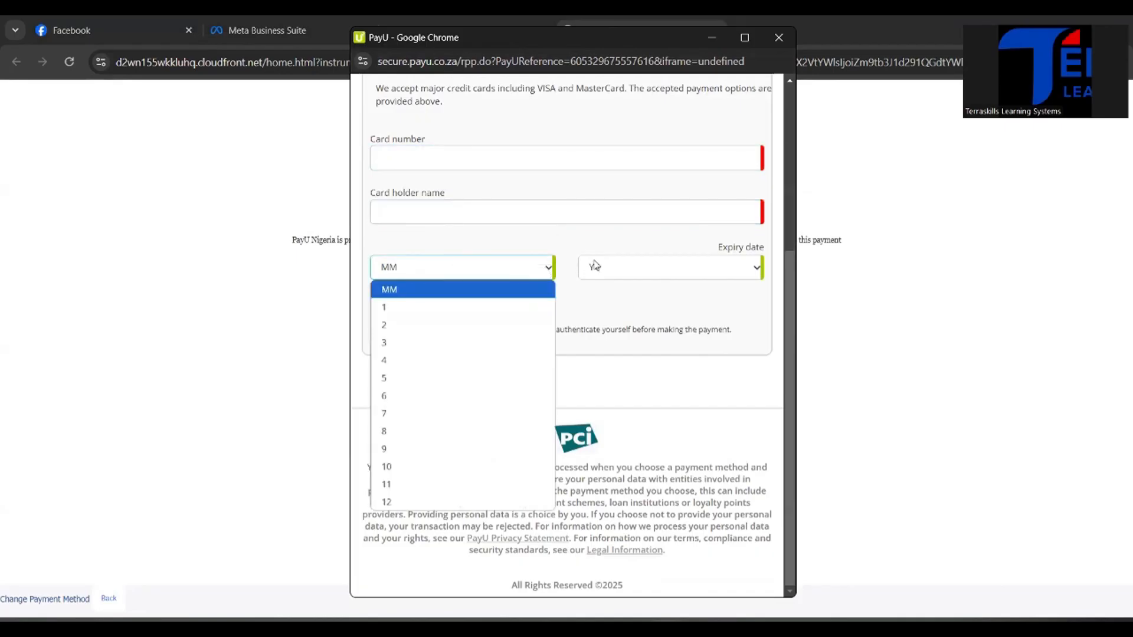
{"action": "left_click", "coordinate": [631, 268]}
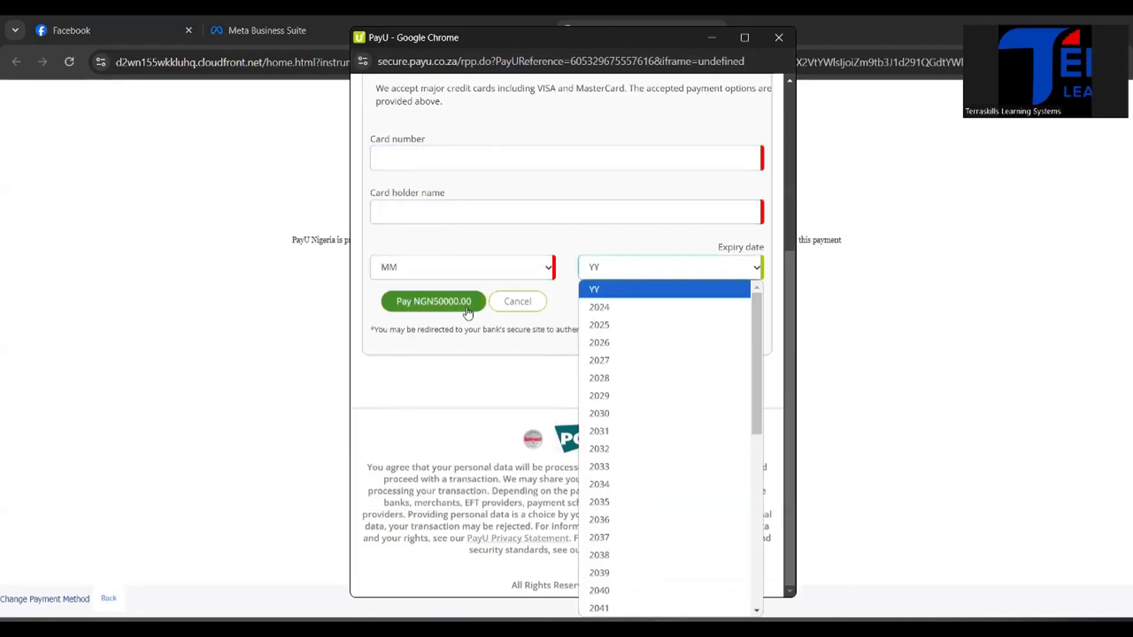
{"action": "left_click", "coordinate": [439, 354]}
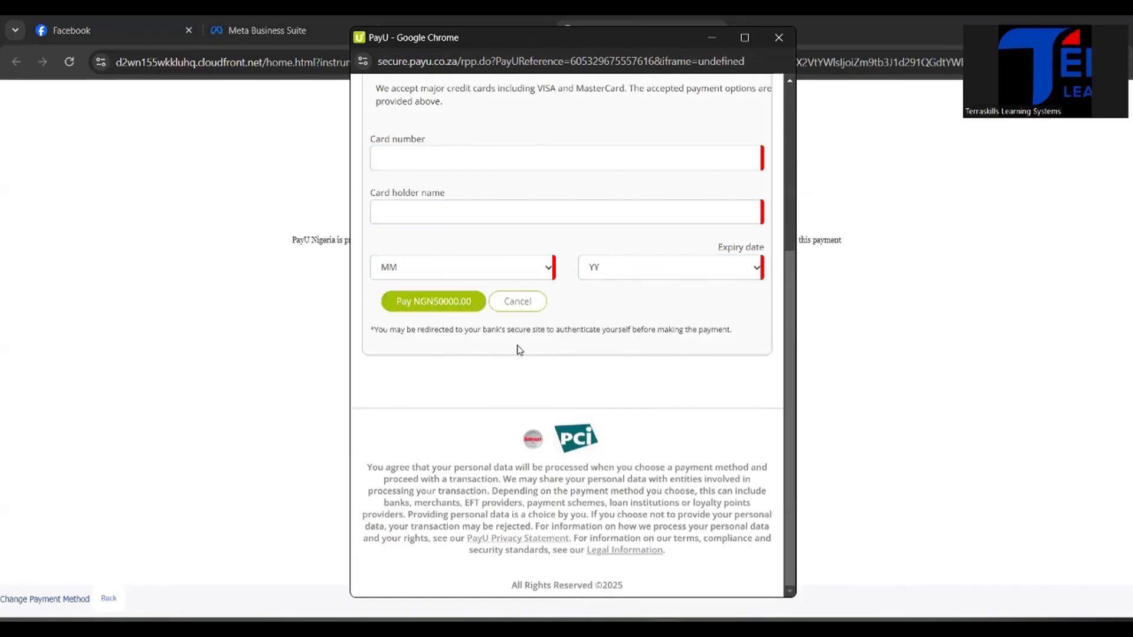
Step: Review the bank authentication note and the payment summary on the PayU form, reducing the page zoom to 90%
{"action": "left_click_drag", "start_coordinate": [563, 358], "coordinate": [568, 382]}
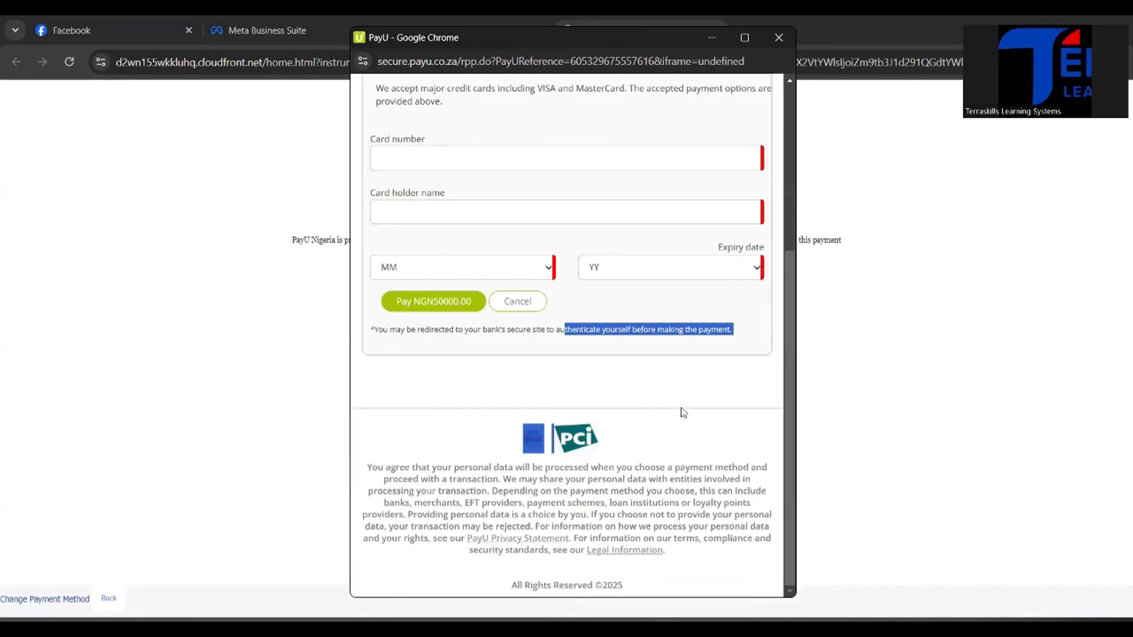
{"action": "scroll", "coordinate": [787, 246], "scroll_direction": "up", "scroll_amount": 5}
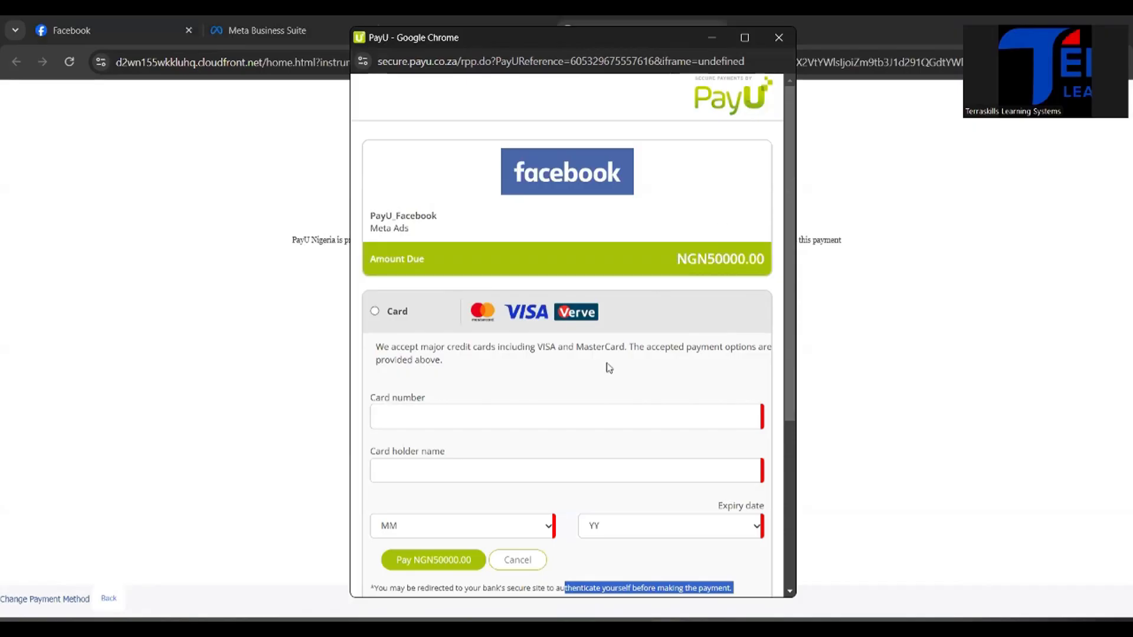
{"action": "scroll", "coordinate": [576, 450], "scroll_direction": "down", "scroll_amount": 3}
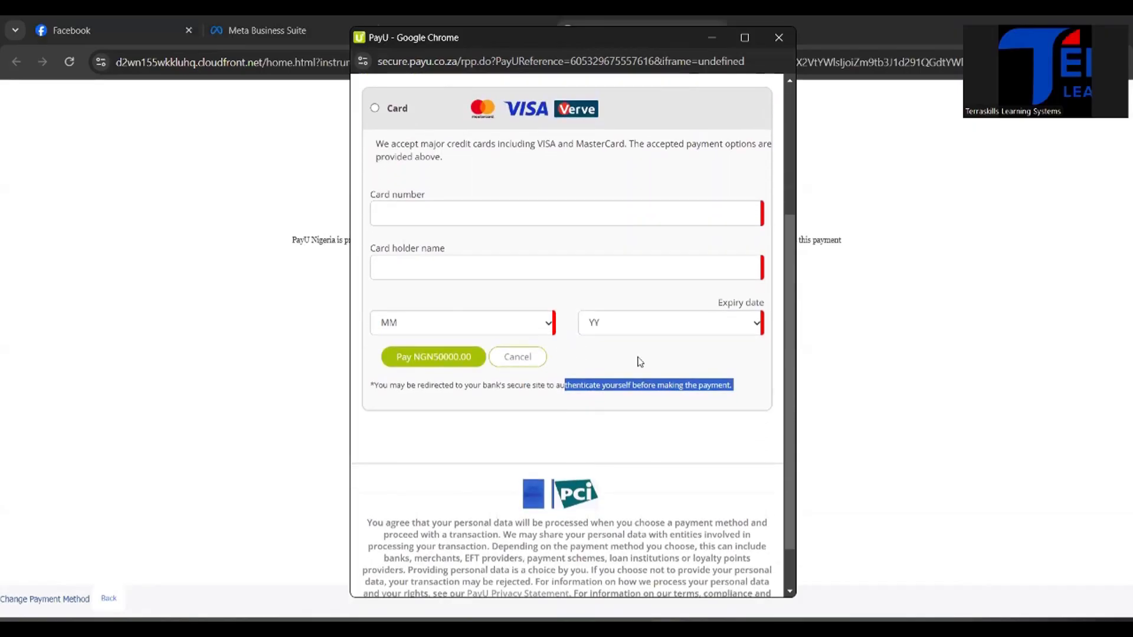
{"action": "key", "text": "ctrl+minus"}
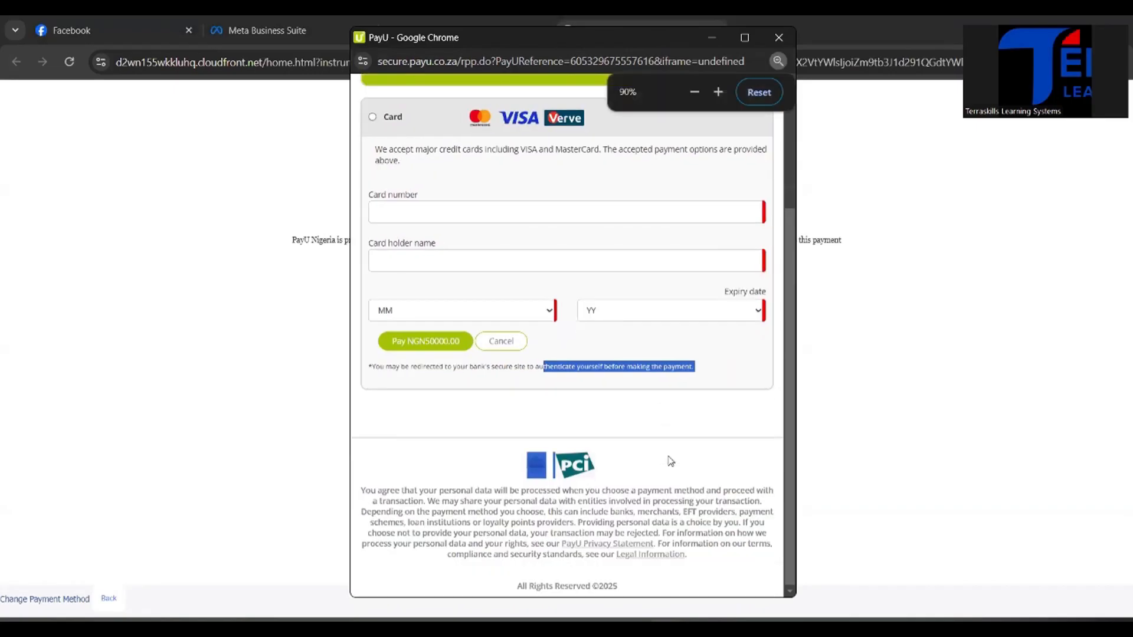
{"action": "scroll", "coordinate": [602, 290], "scroll_direction": "up", "scroll_amount": 3}
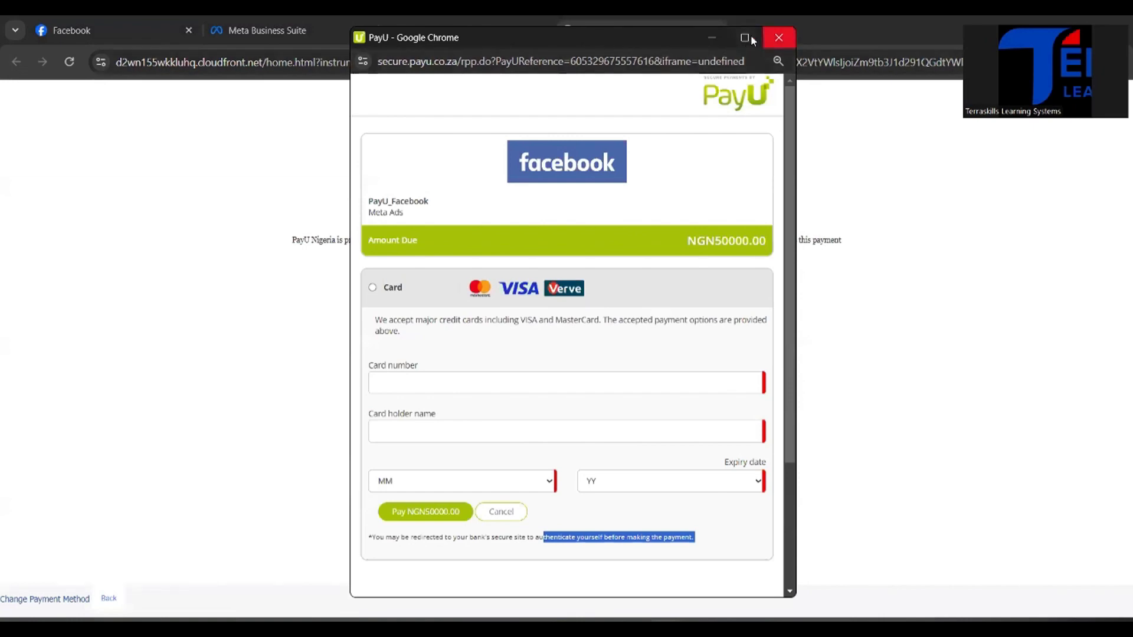
Step: Close the PayU payment window without paying and dismiss the Add funds dialog in Meta Business Suite
{"action": "left_click", "coordinate": [780, 38]}
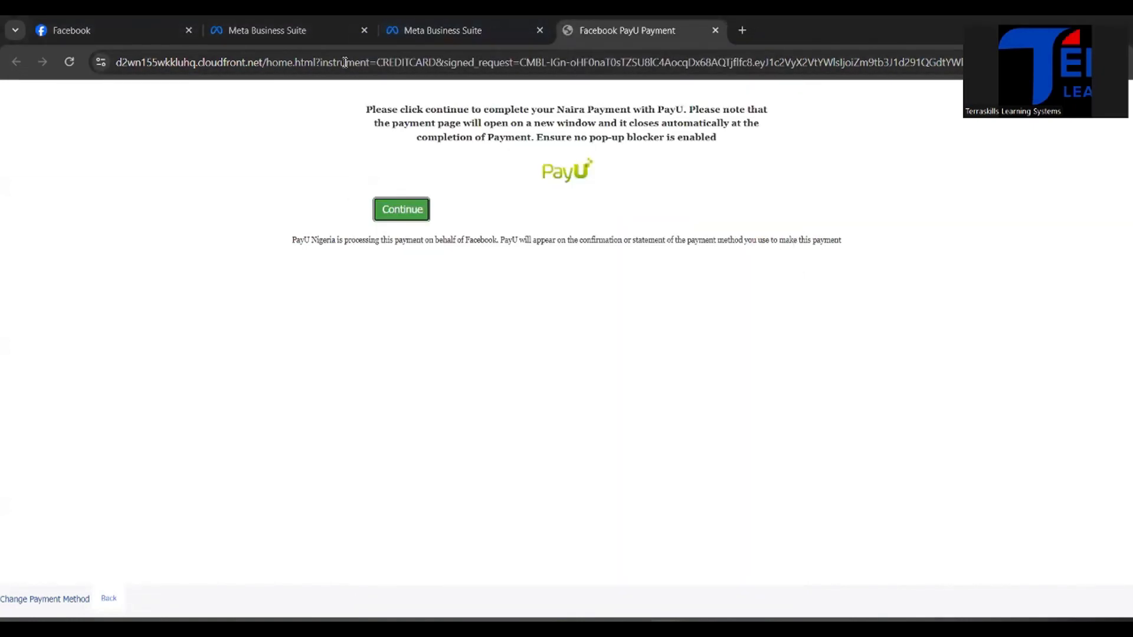
{"action": "left_click", "coordinate": [413, 33]}
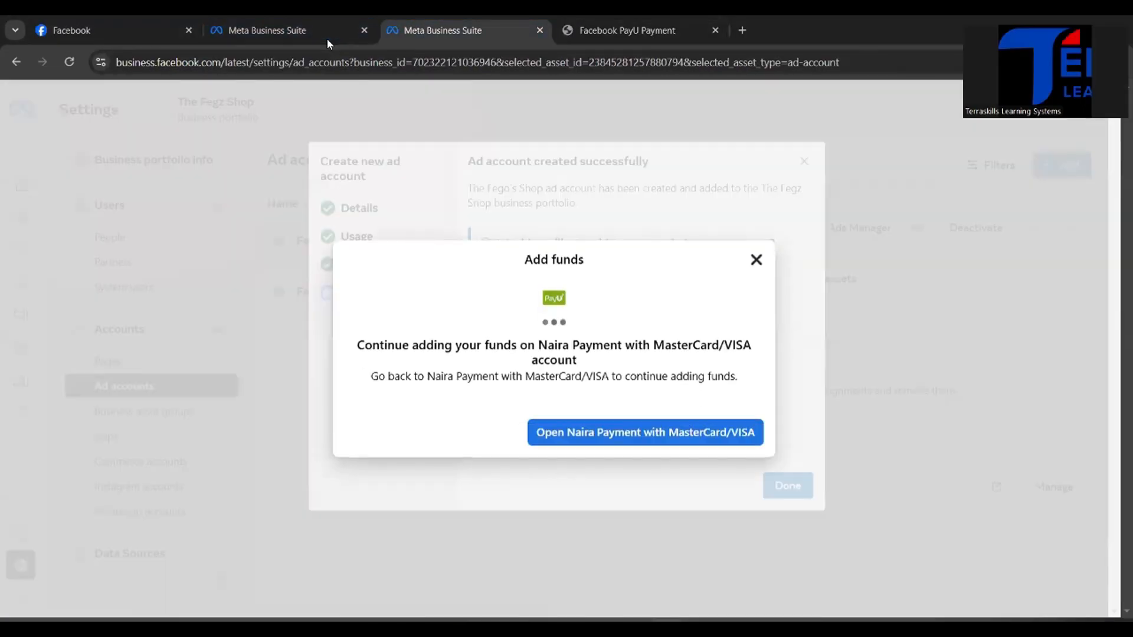
{"action": "left_click", "coordinate": [757, 261]}
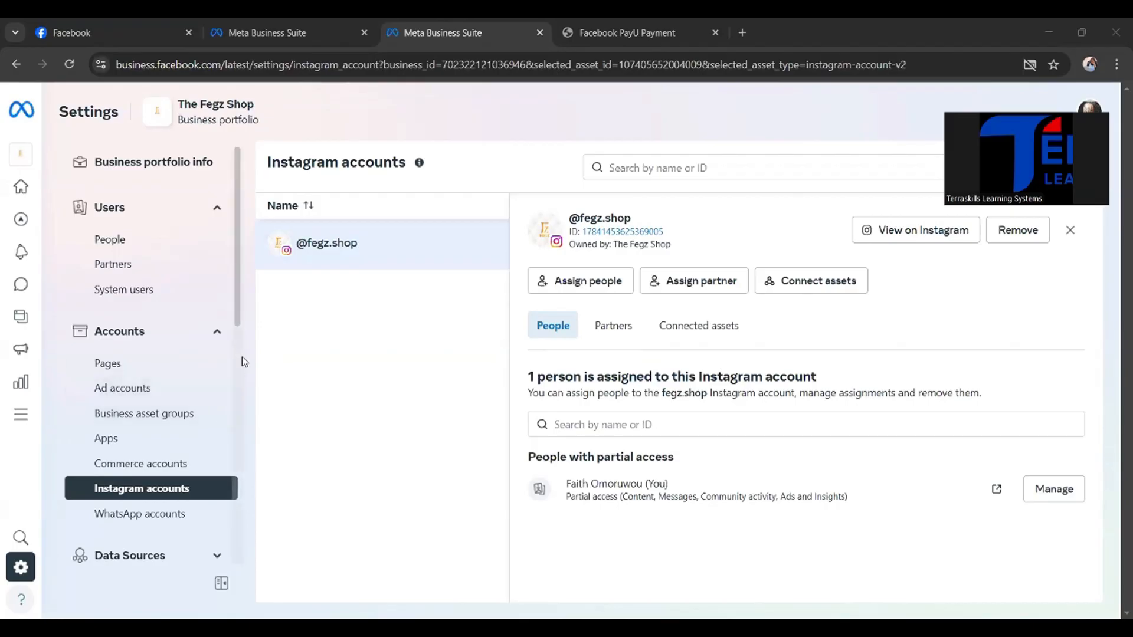
Step: Show the business portfolio's ad accounts and switch to the Day-1 Orientation presentation in PowerPoint
{"action": "left_click", "coordinate": [145, 392]}
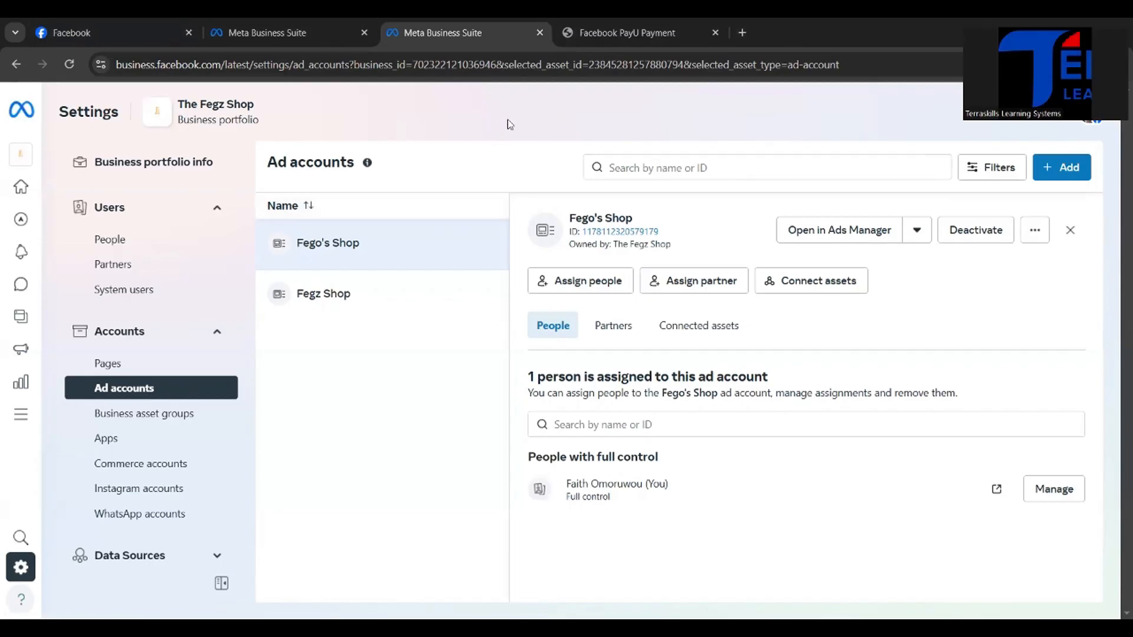
{"action": "mouse_move", "coordinate": [726, 614]}
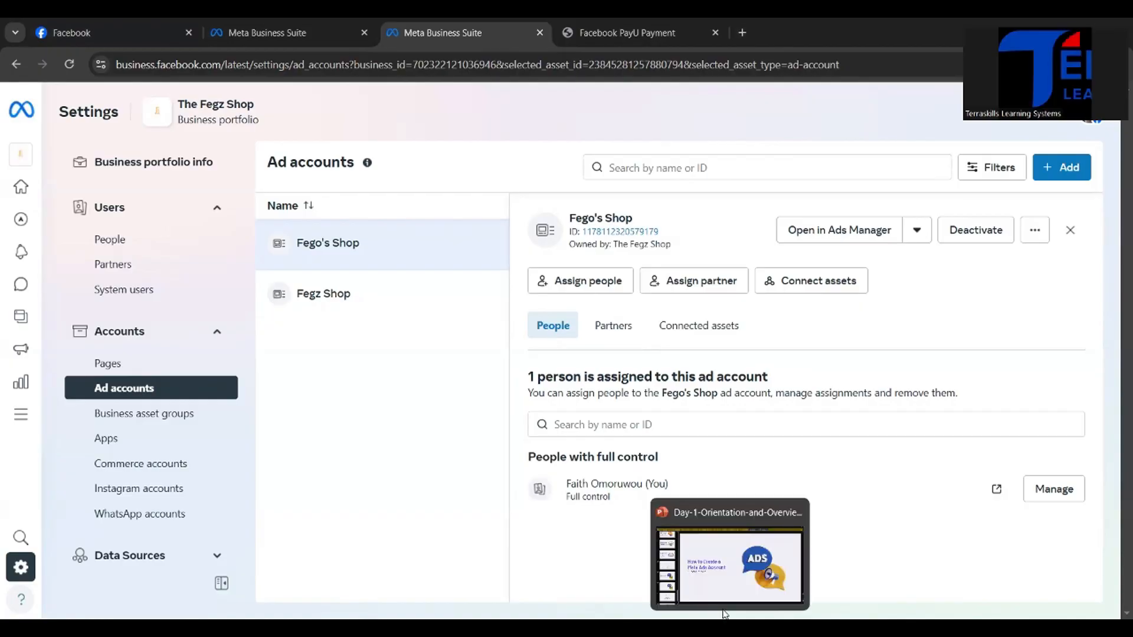
{"action": "left_click", "coordinate": [720, 586]}
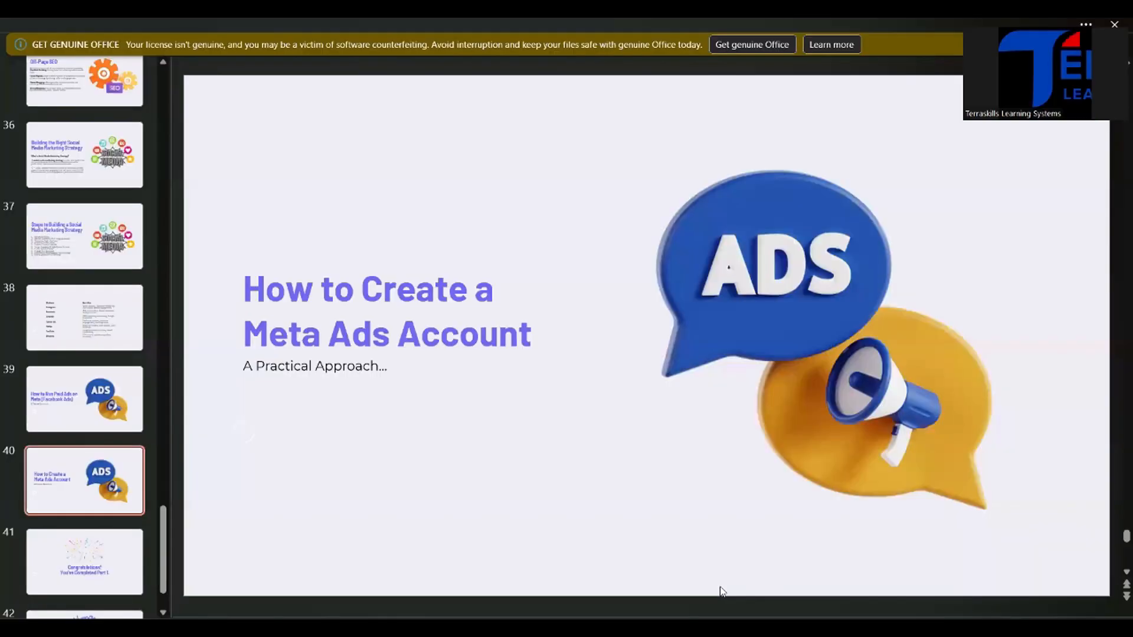